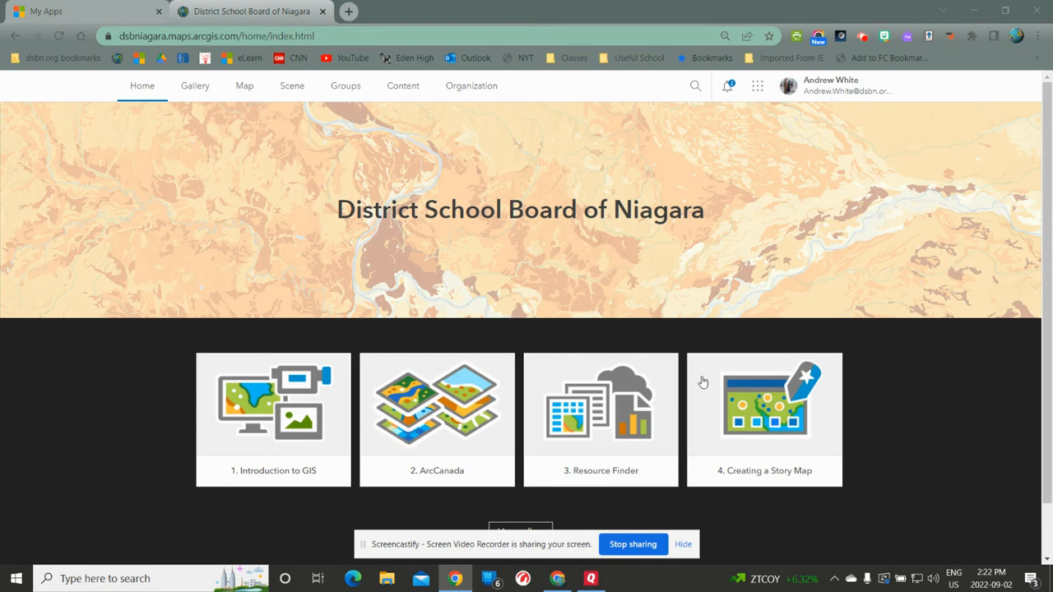
Show the additional apps in the app launcher and move Workforce up into the main app group
left_click(756, 89)
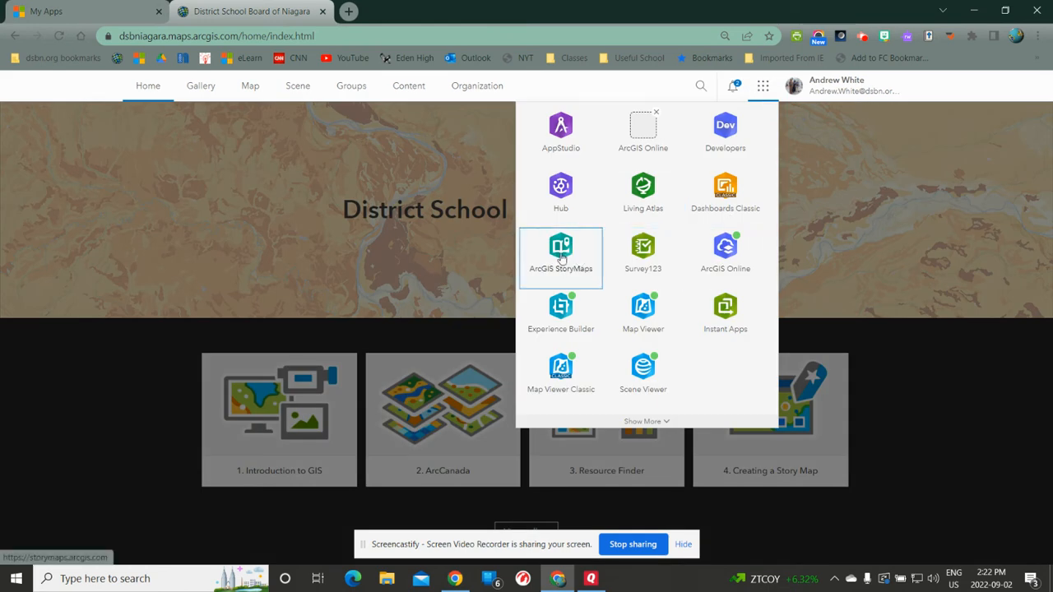
left_click(652, 421)
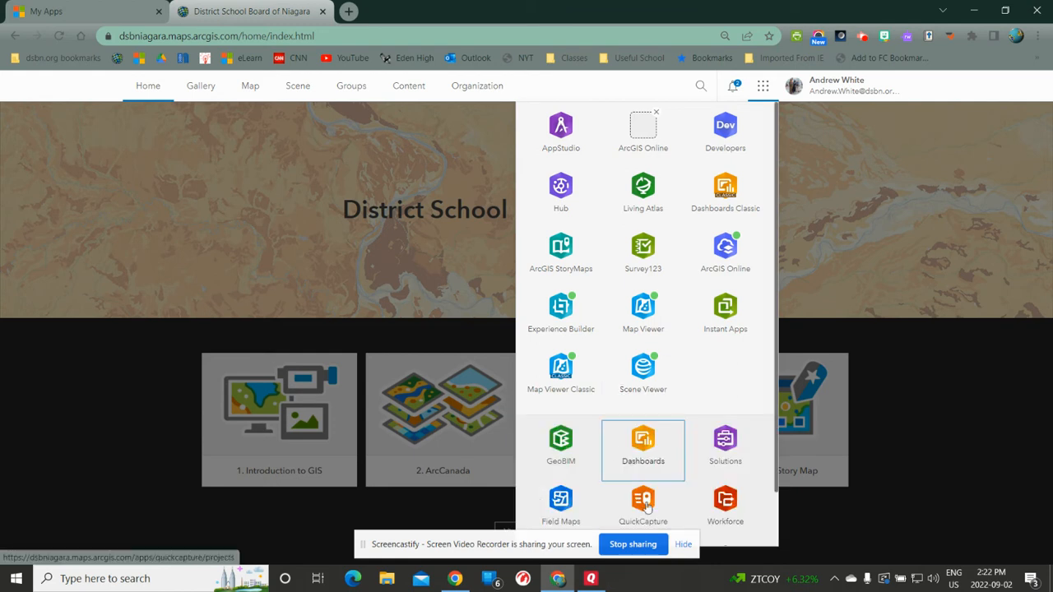
left_click_drag(722, 511, 712, 370)
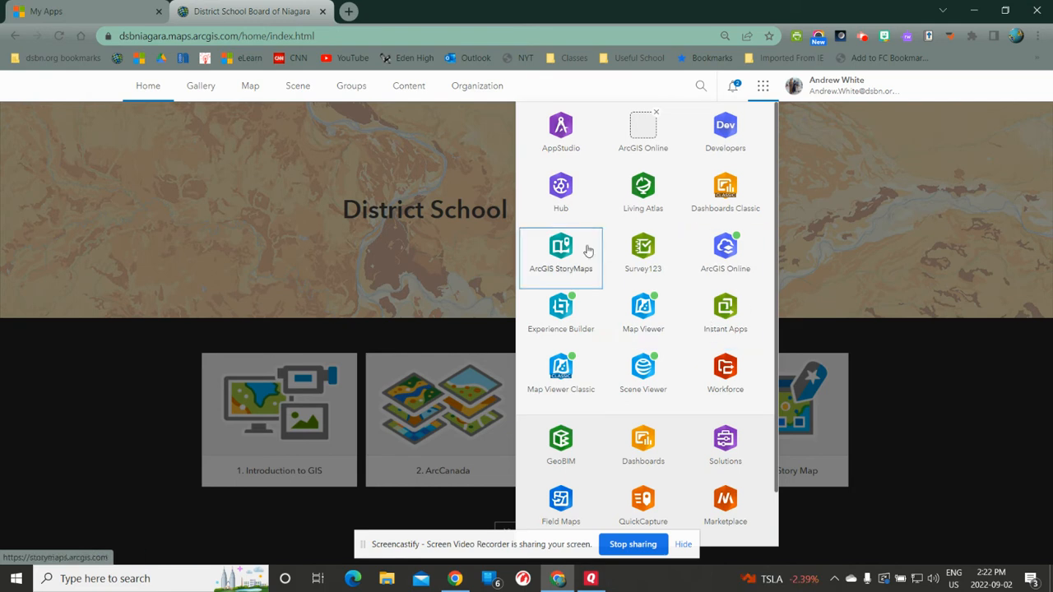
Open ArcGIS StoryMaps, dismiss the update notice and start a new story from scratch
left_click(563, 255)
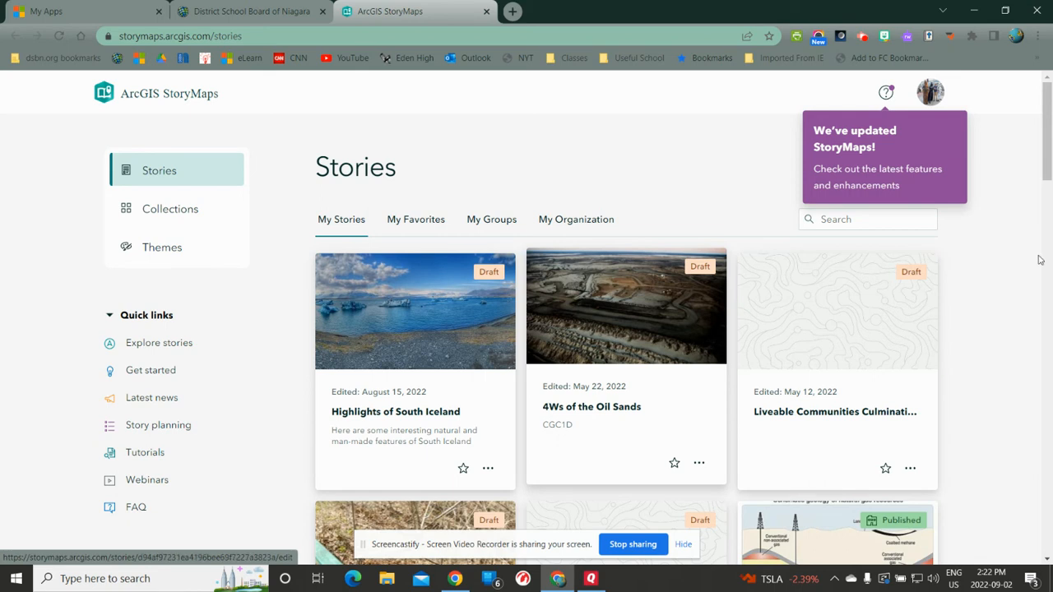
left_click(1007, 162)
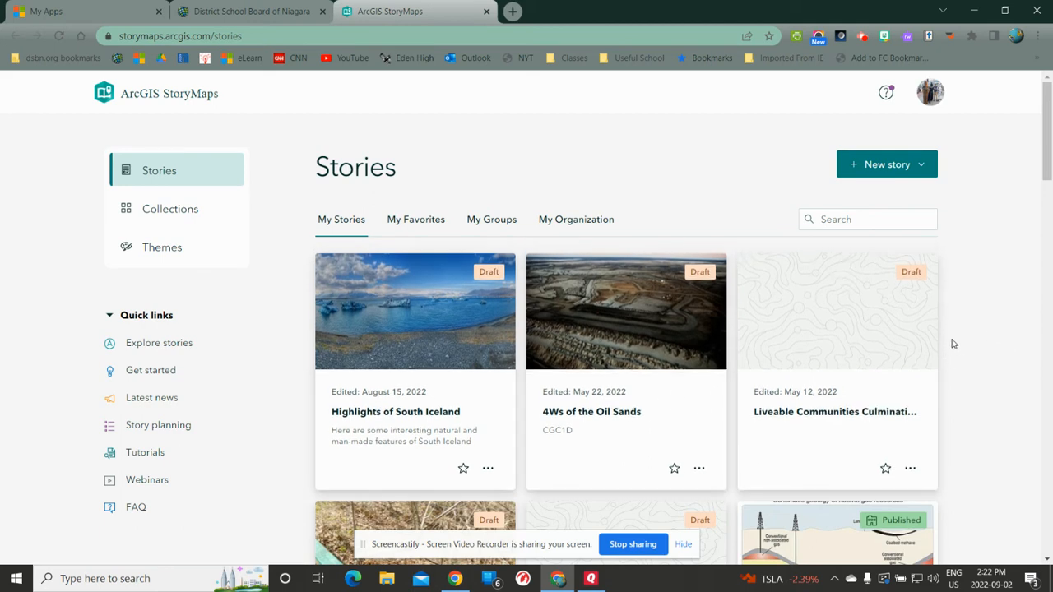
left_click(919, 168)
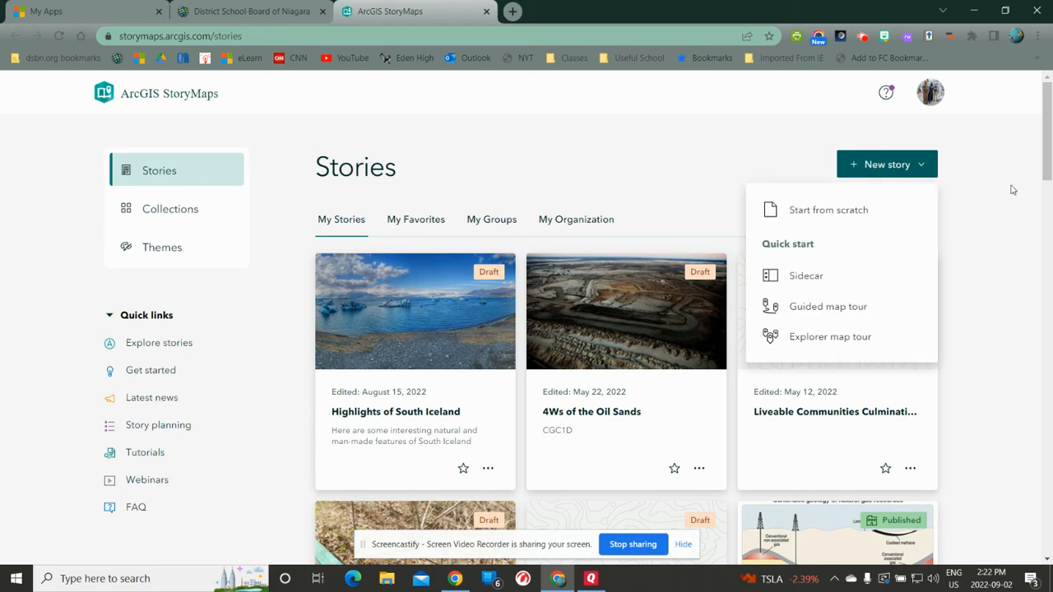
left_click(826, 212)
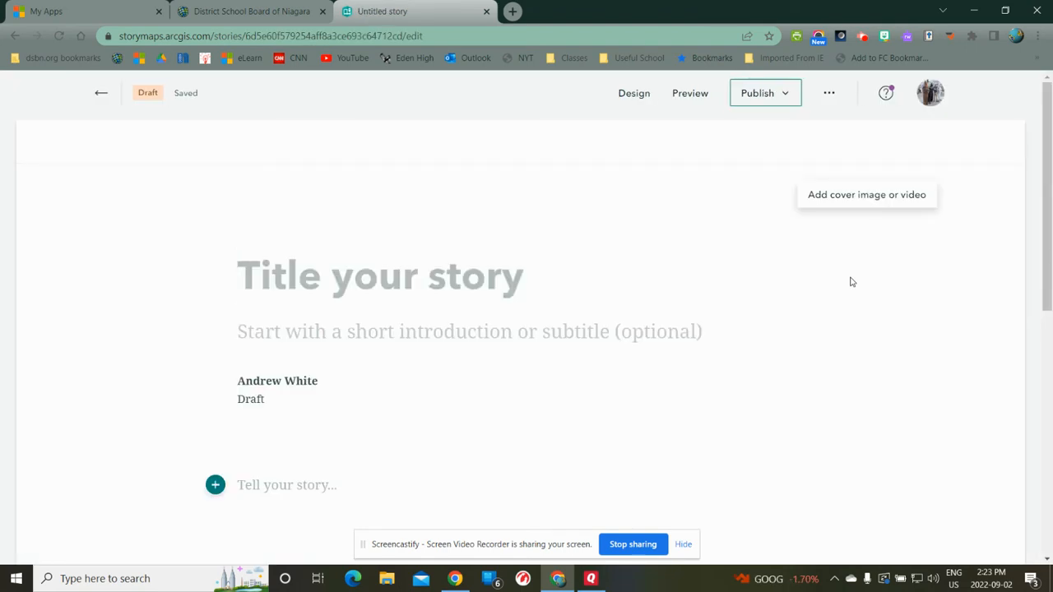
Title the story "The Story of the Tar Sands"
type("The")
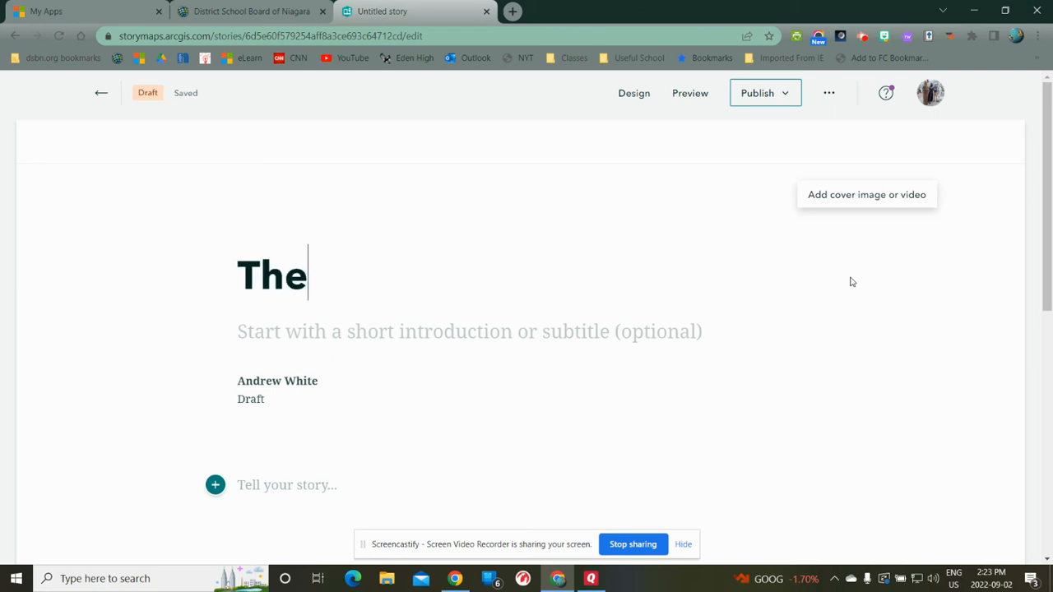
type(" Story of t")
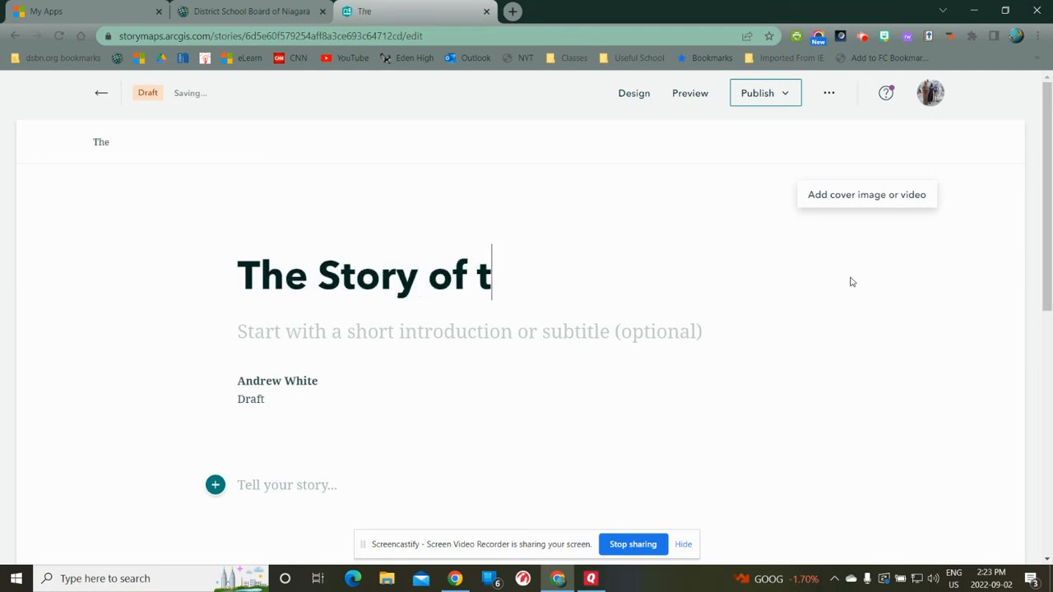
type("he Tar Sands")
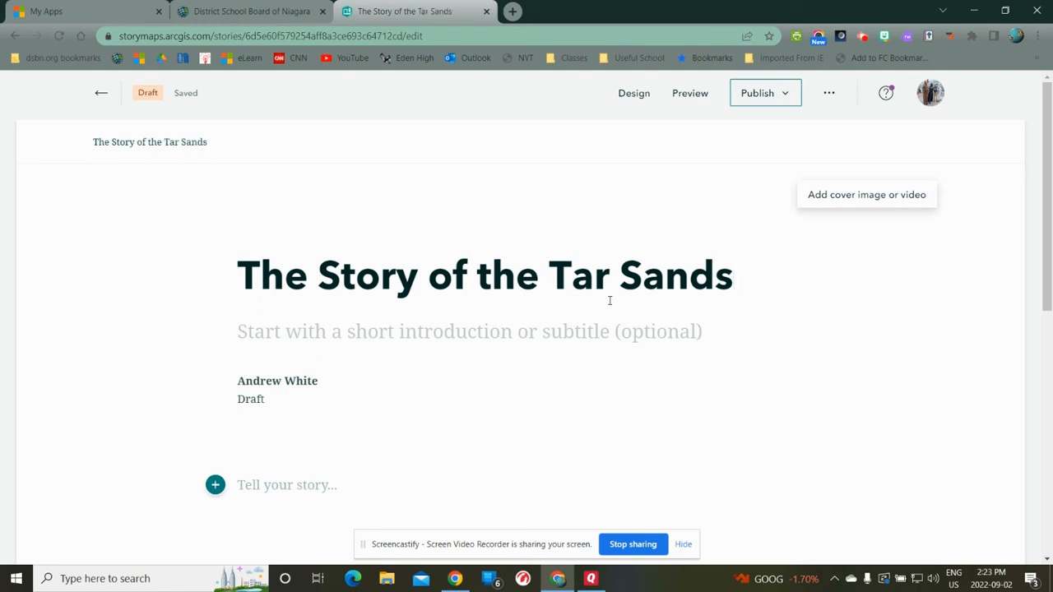
Enter "CGC1D" as the subtitle below the story title
left_click(521, 331)
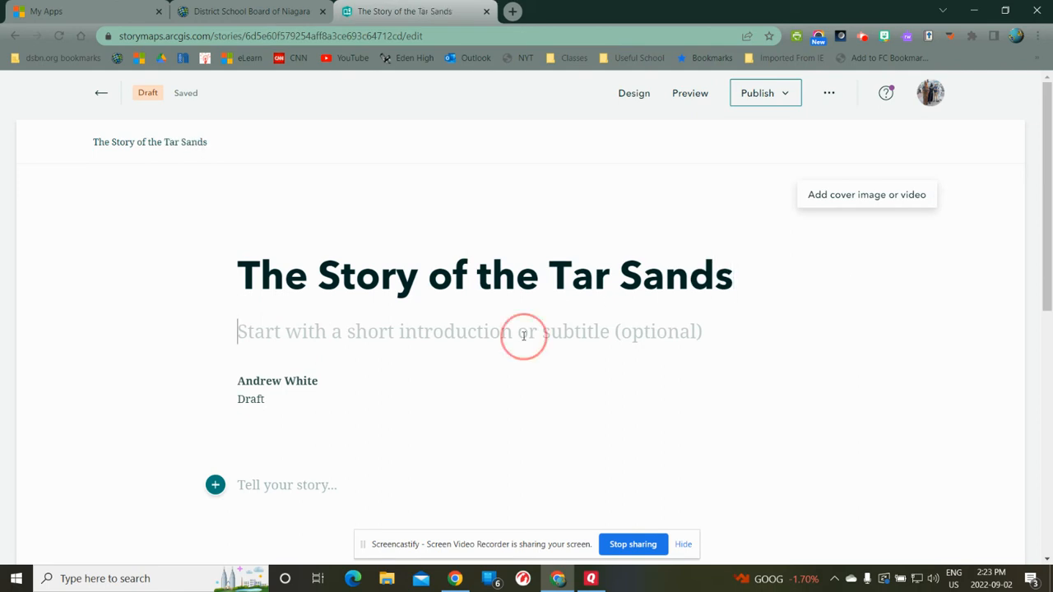
type("CGC1d")
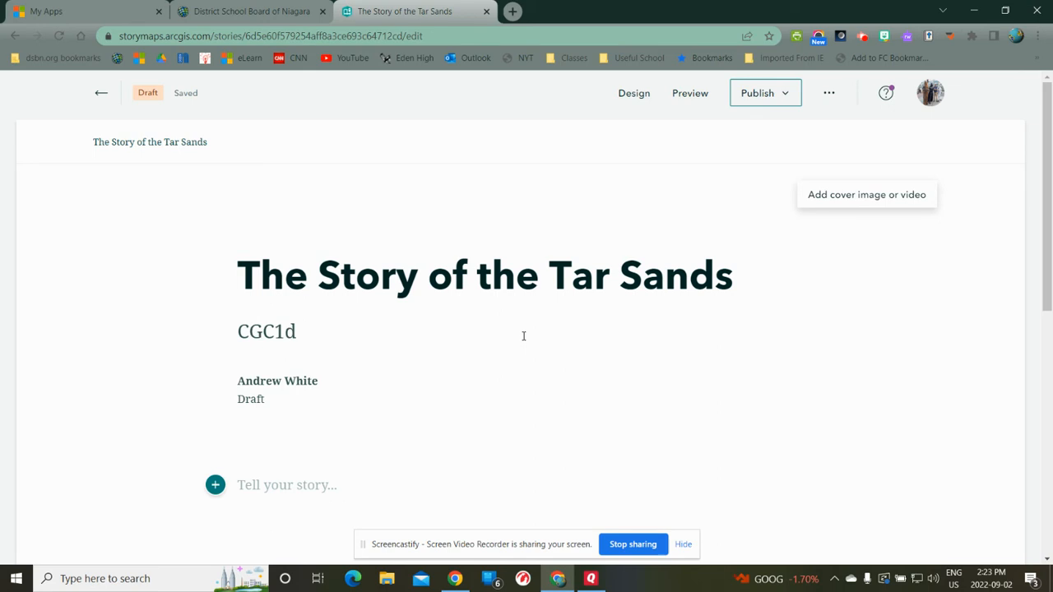
key("BackSpace")
type("d")
key("BackSpace")
type("D")
left_click(297, 485)
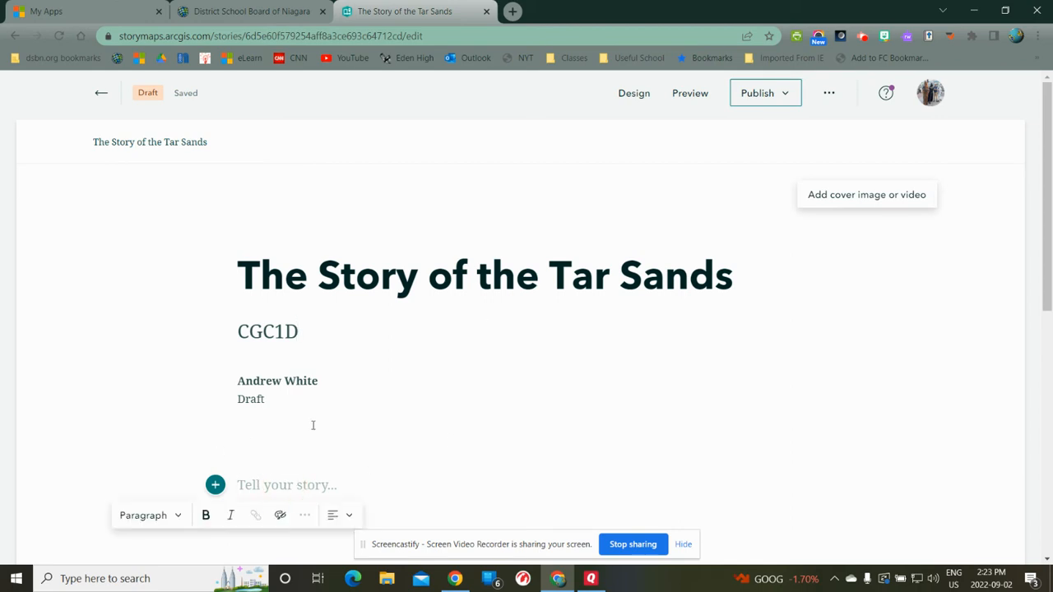
scroll(436, 395, "down", 3)
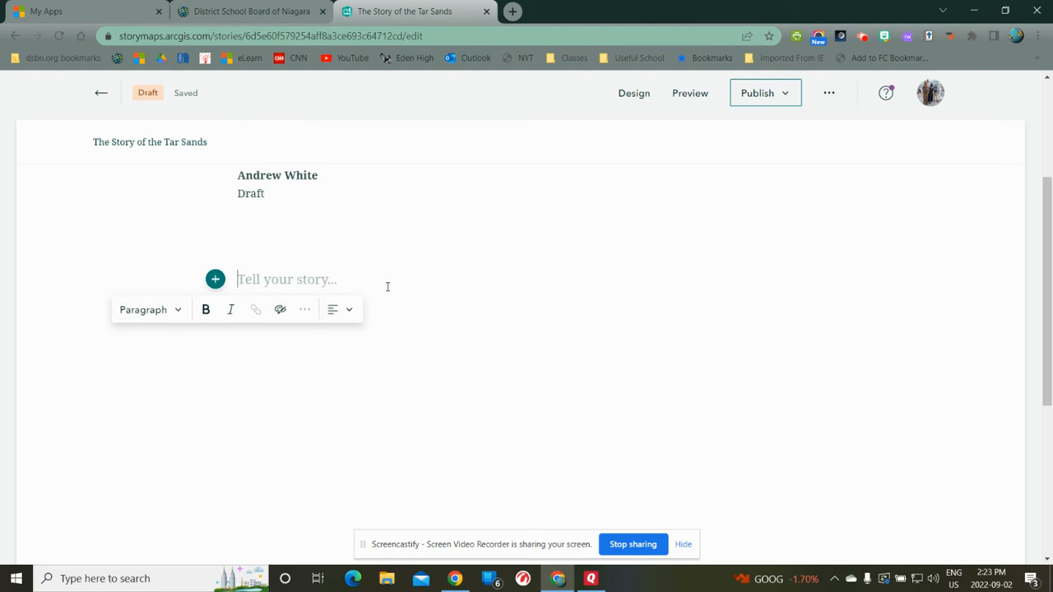
left_click(215, 279)
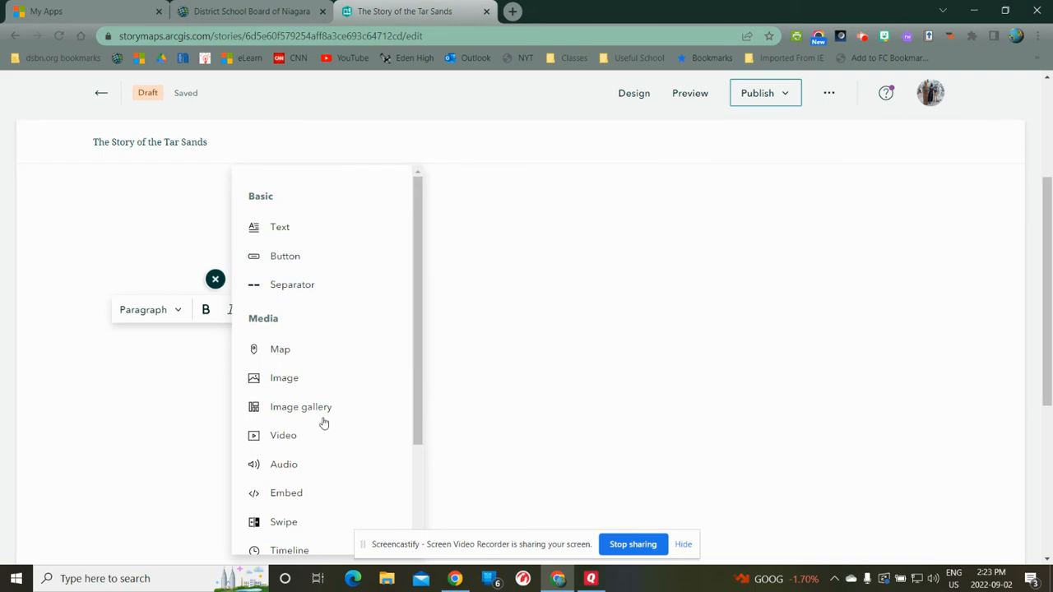
scroll(313, 444, "down", 2)
scroll(312, 444, "up", 2)
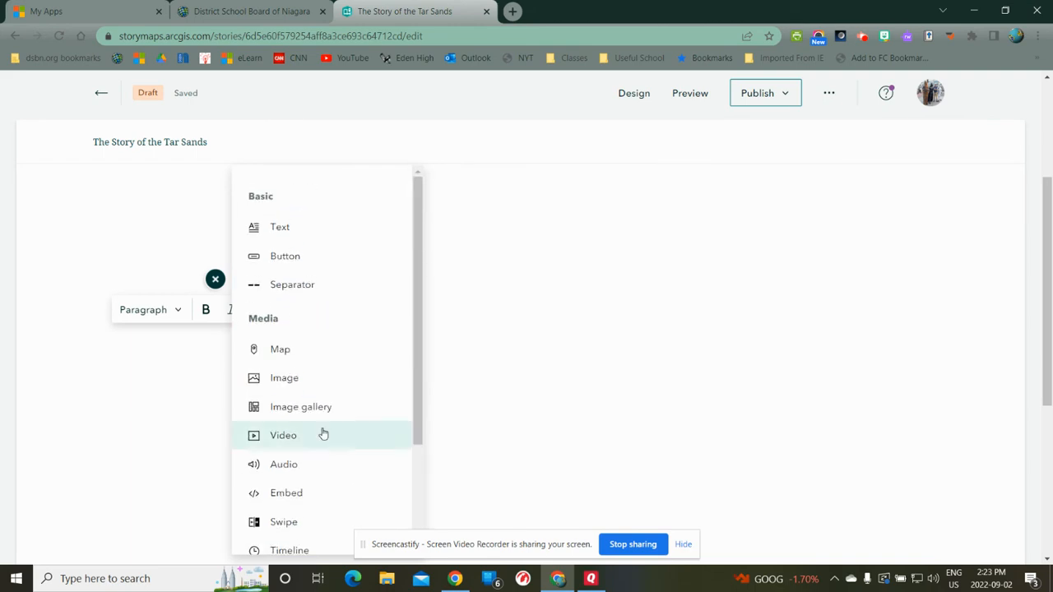
Add a heading reading "Description of the Tar Sands" as the first block of the story body
left_click(472, 270)
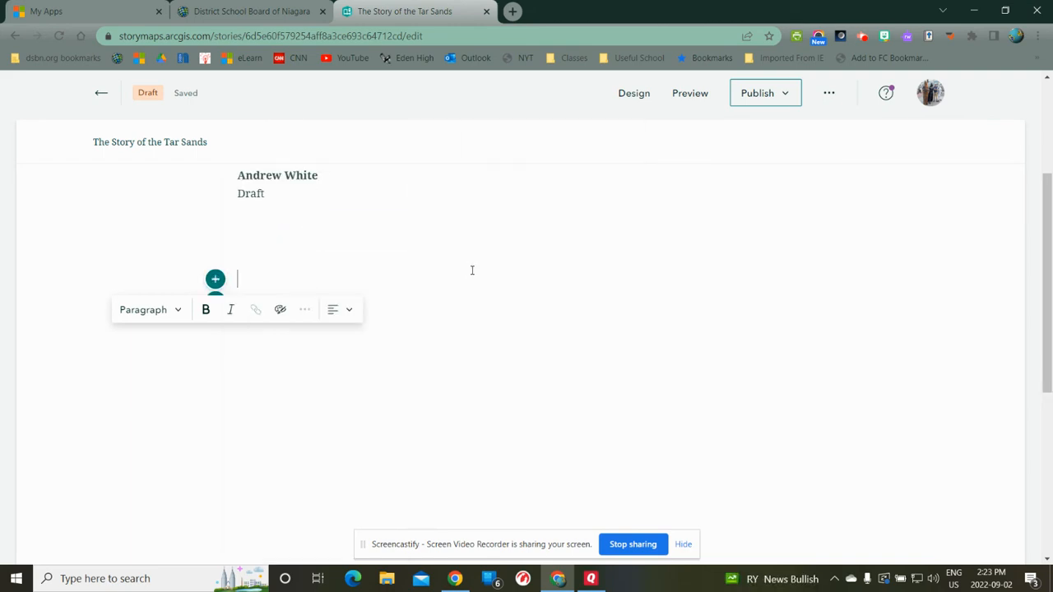
left_click(177, 313)
left_click(182, 346)
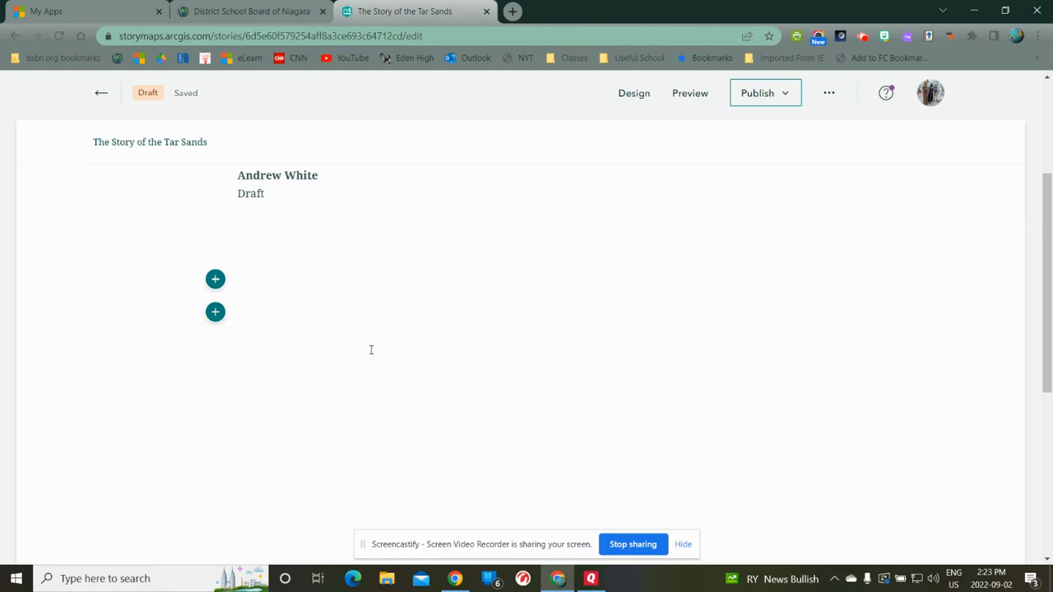
type("Descrip")
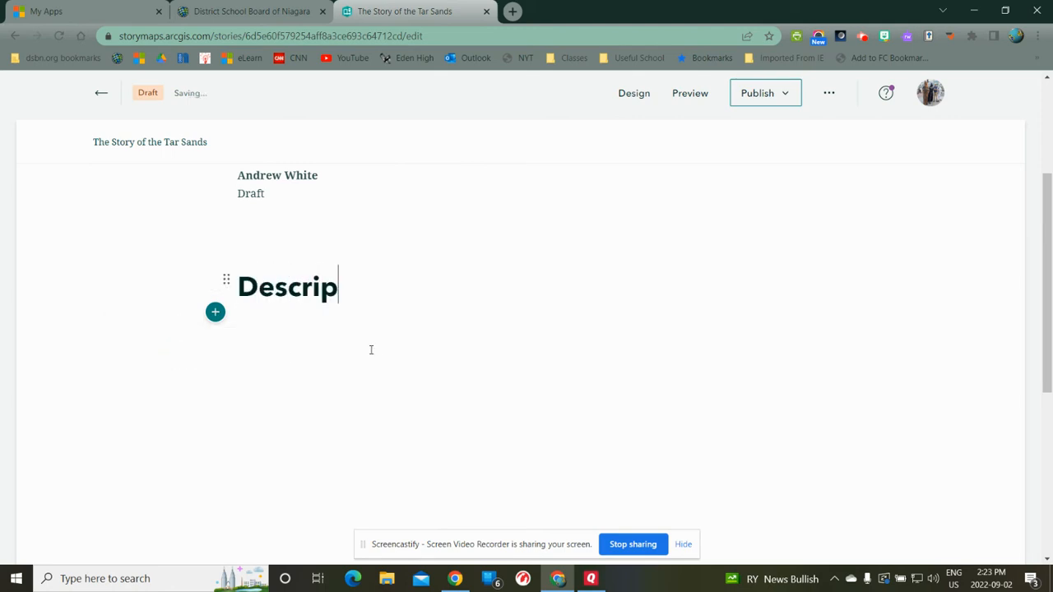
type("tion of the Oil")
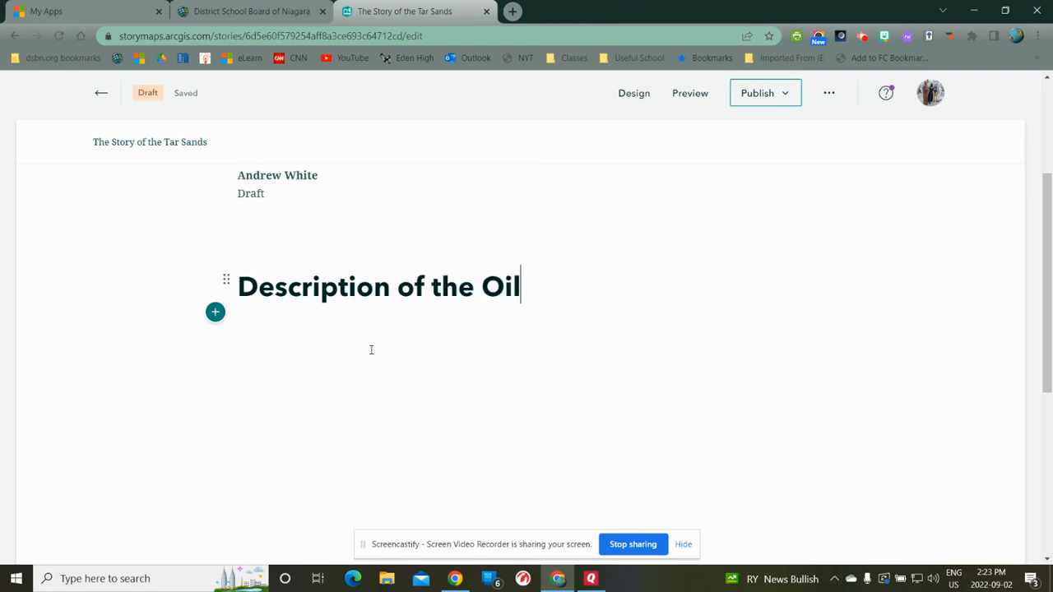
type(" Sans")
key("BackSpace")
key("BackSpace")
key("BackSpace")
key("BackSpace")
key("BackSpace")
key("BackSpace")
key("BackSpace")
key("BackSpace")
type("Tar Sands")
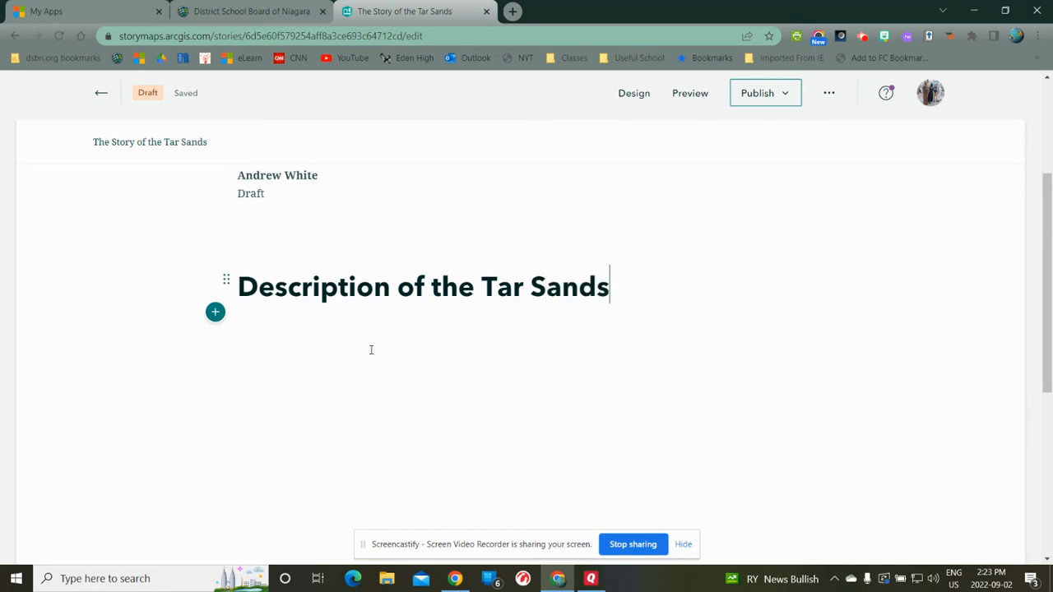
Fill the paragraph below the heading with a line of random placeholder text and start a new line after it
key("Return")
type("a;lkjd;fkajsd;f")
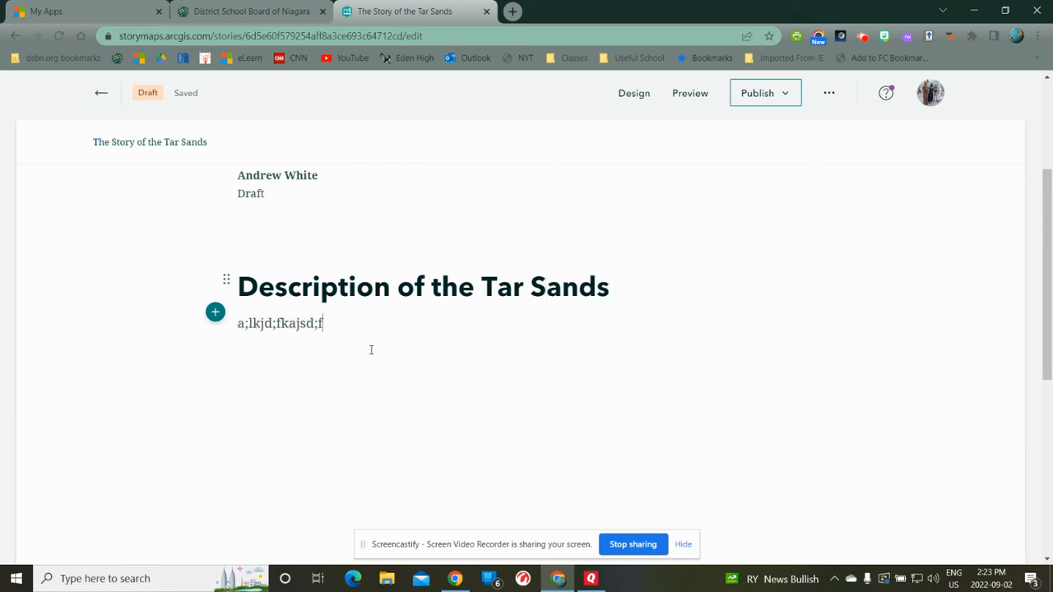
type("kljads  a;kdjf;alkdj ;akj ;lkjd f;adksj fa;lsdkjf ;;alkjd")
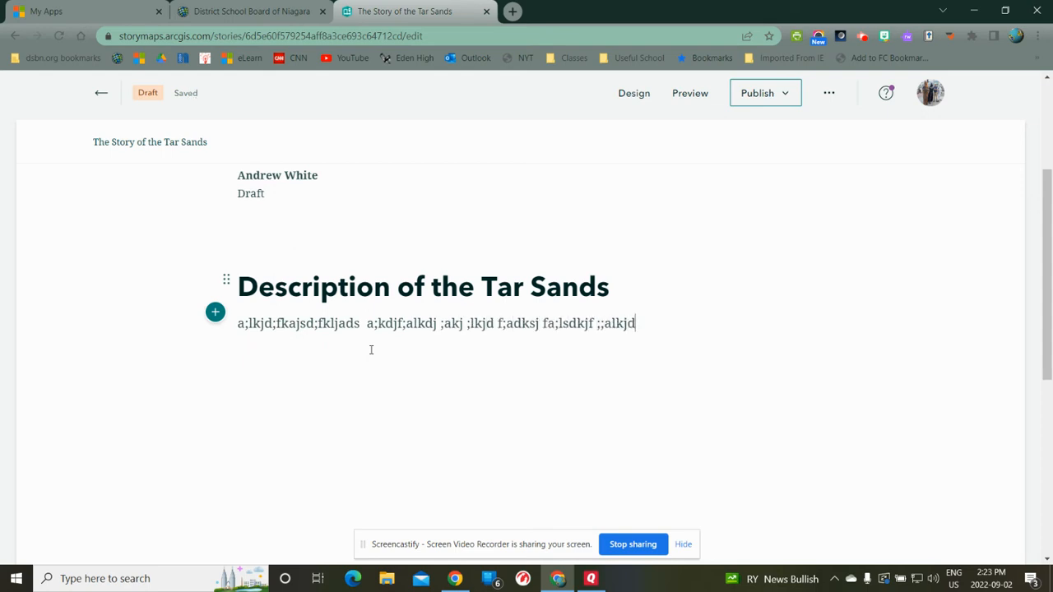
key("Return")
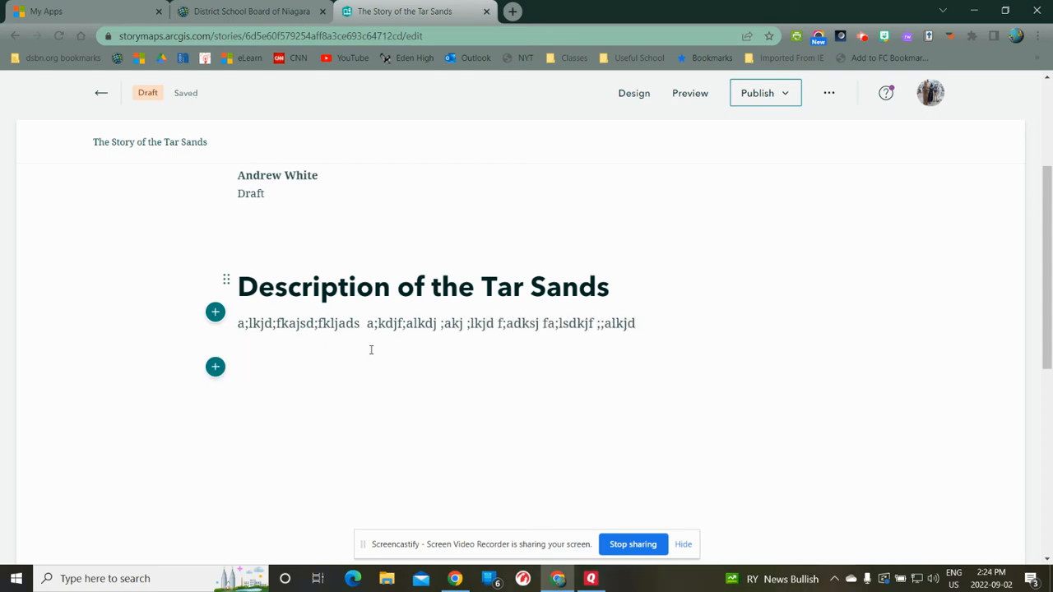
Insert a map block below the placeholder paragraph and create a new express map for it
left_click(215, 367)
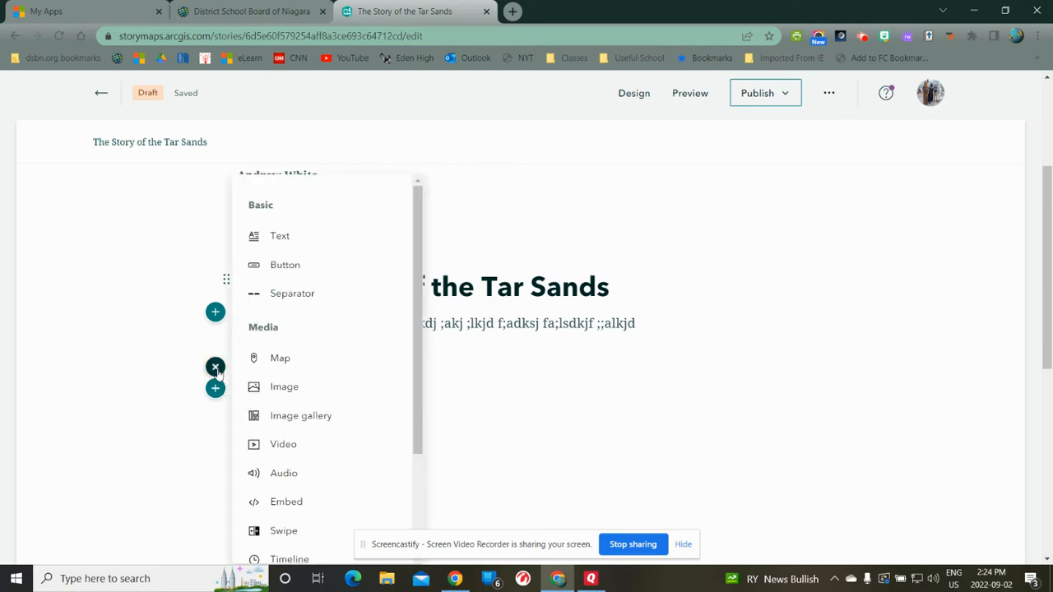
left_click(300, 364)
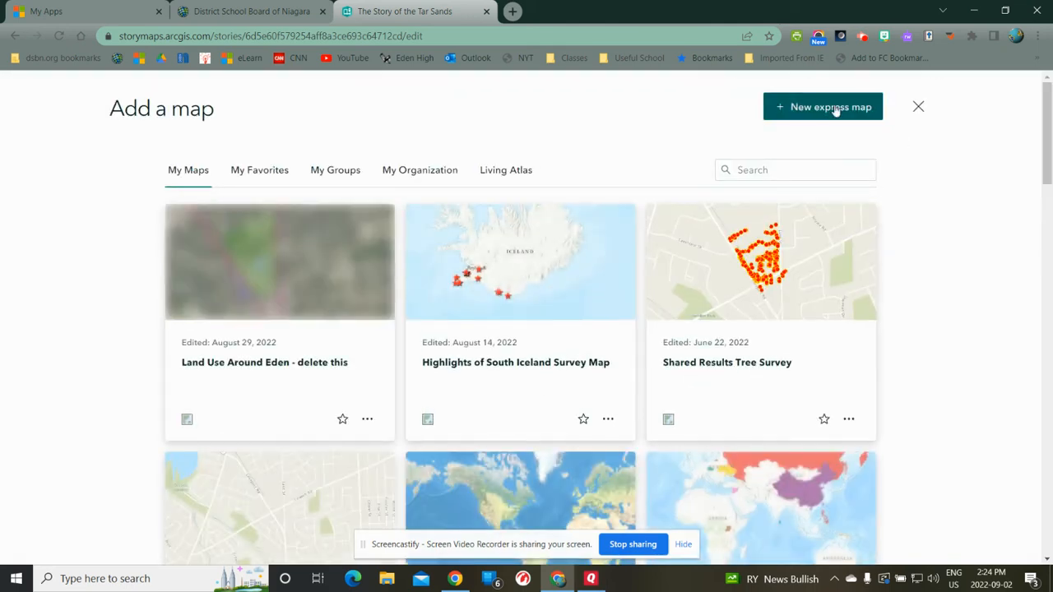
left_click(834, 111)
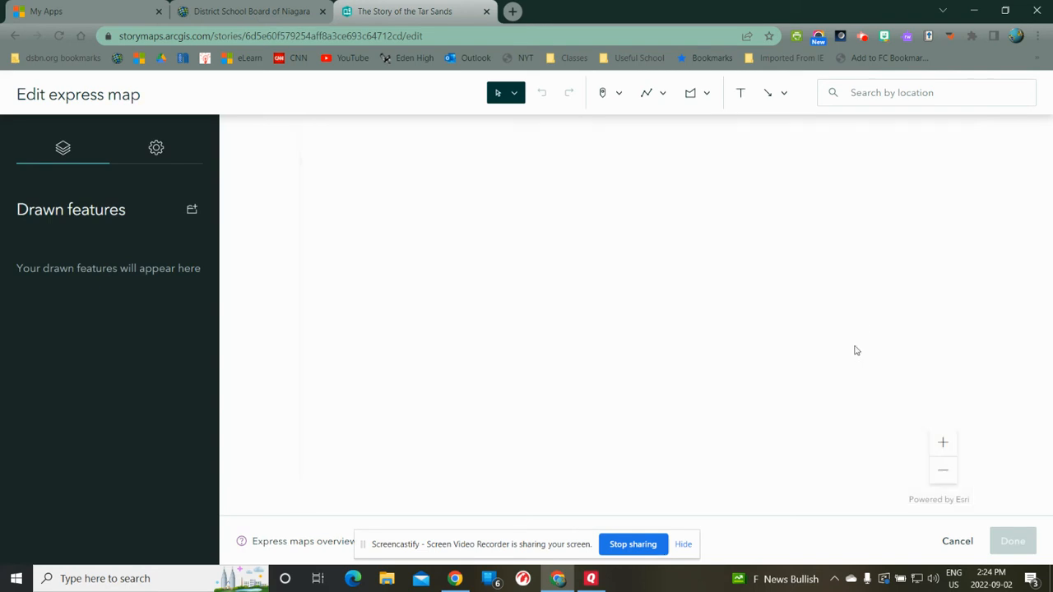
Draw a freehand area over western Canada, northeast of Vancouver, and enter "Tar Sands Region" as its name
left_click_drag(574, 235, 789, 421)
scroll(729, 405, "up", 3)
left_click_drag(719, 412, 811, 404)
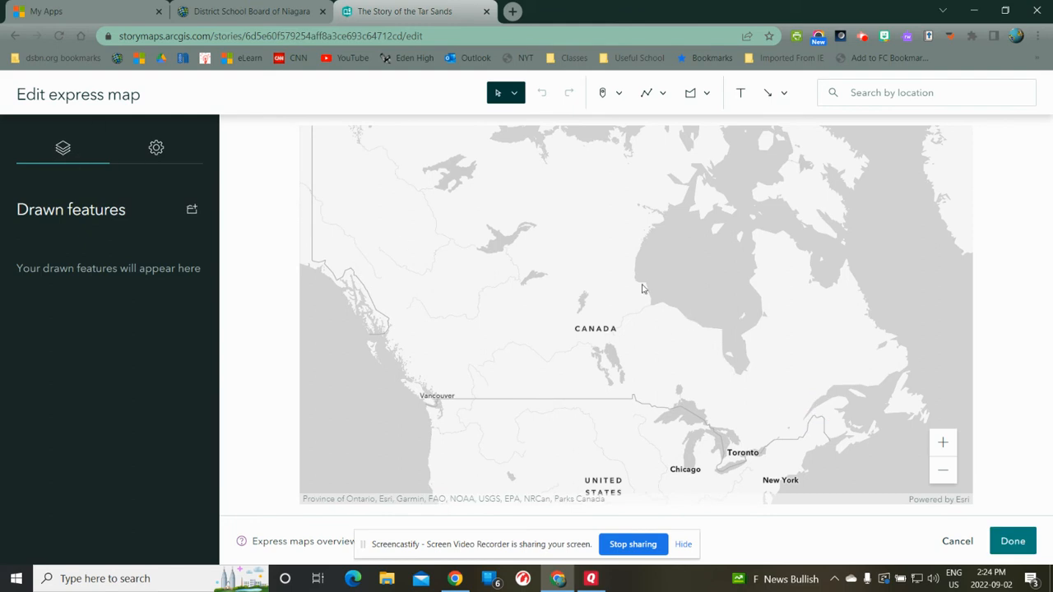
left_click(695, 95)
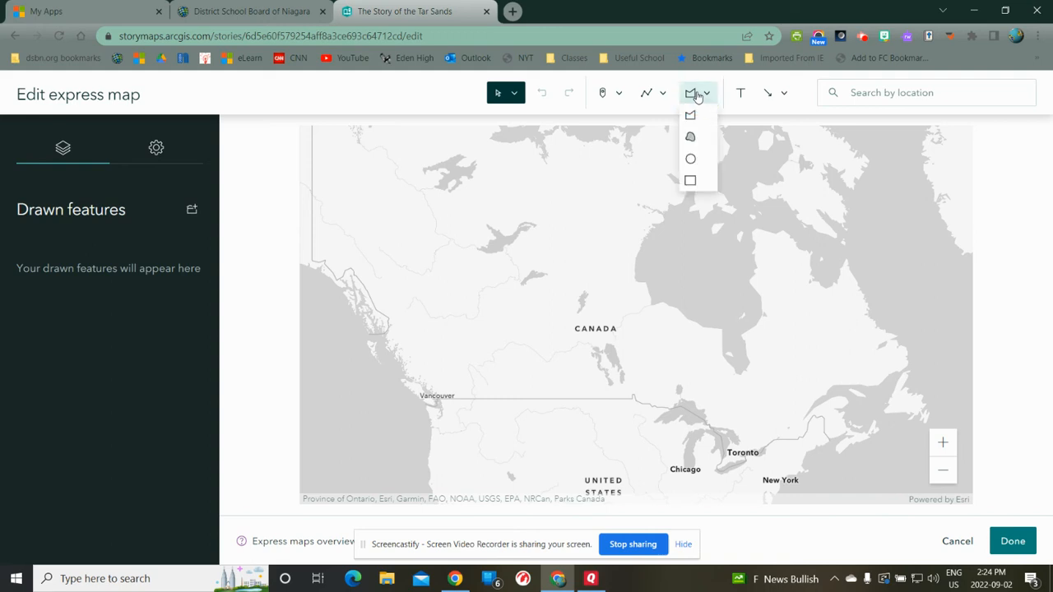
left_click(691, 137)
mouse_move(516, 328)
left_mouse_down()
mouse_move(465, 313)
mouse_move(482, 364)
mouse_move(521, 365)
mouse_move(522, 329)
left_mouse_up()
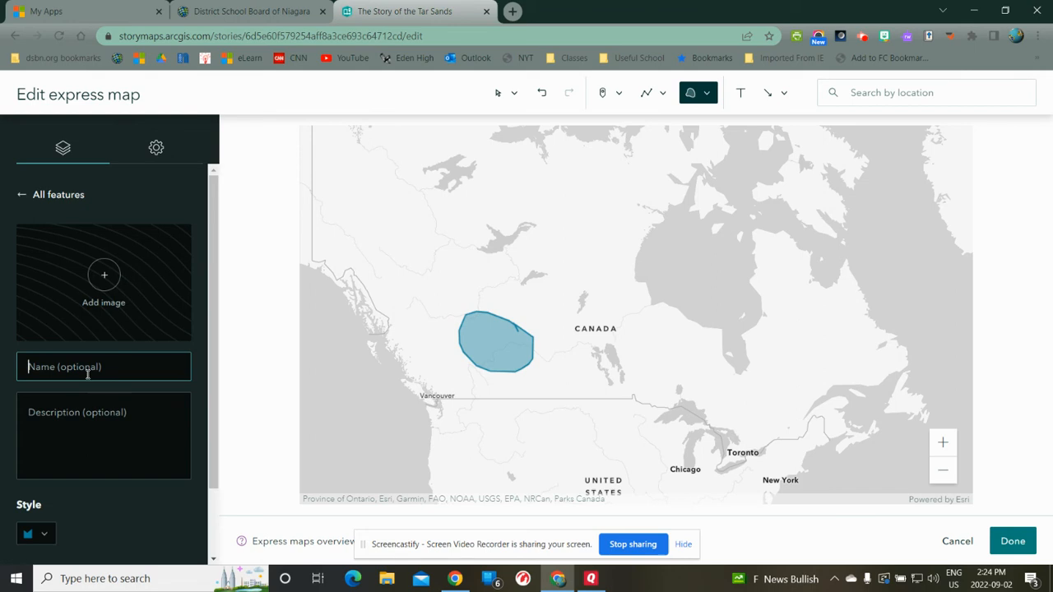
type("Tar Sands Region")
Draw an arrow annotation from the northeast that points at the upper edge of the shaded area
left_click(777, 93)
left_click(769, 131)
mouse_move(567, 293)
left_mouse_down()
mouse_move(470, 346)
mouse_move(481, 345)
left_mouse_up()
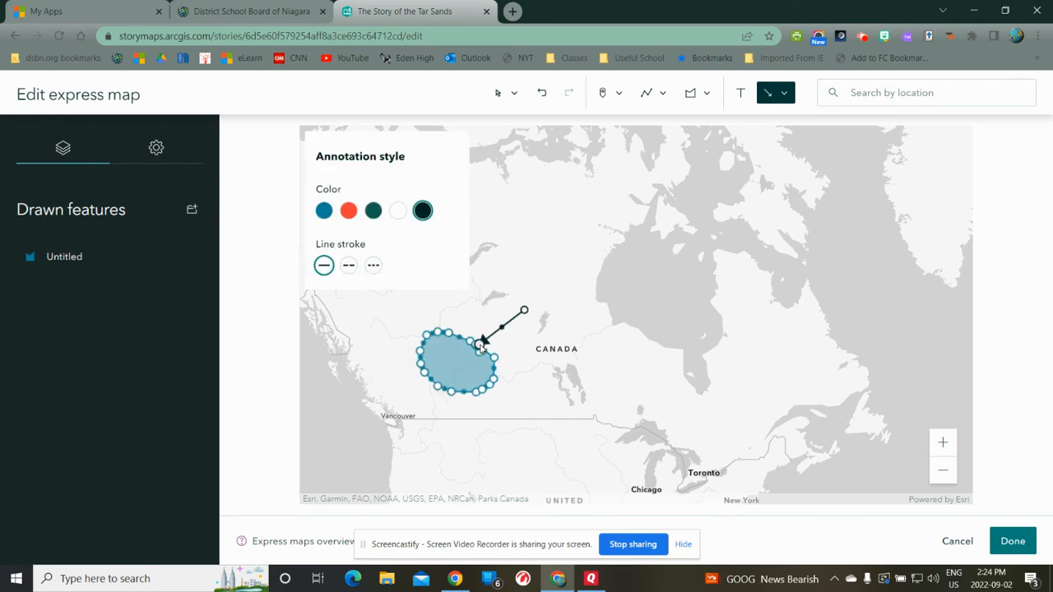
Place a text annotation above the arrow's tail reading "General Location of the Tar Sands"
left_click(740, 92)
left_click(524, 287)
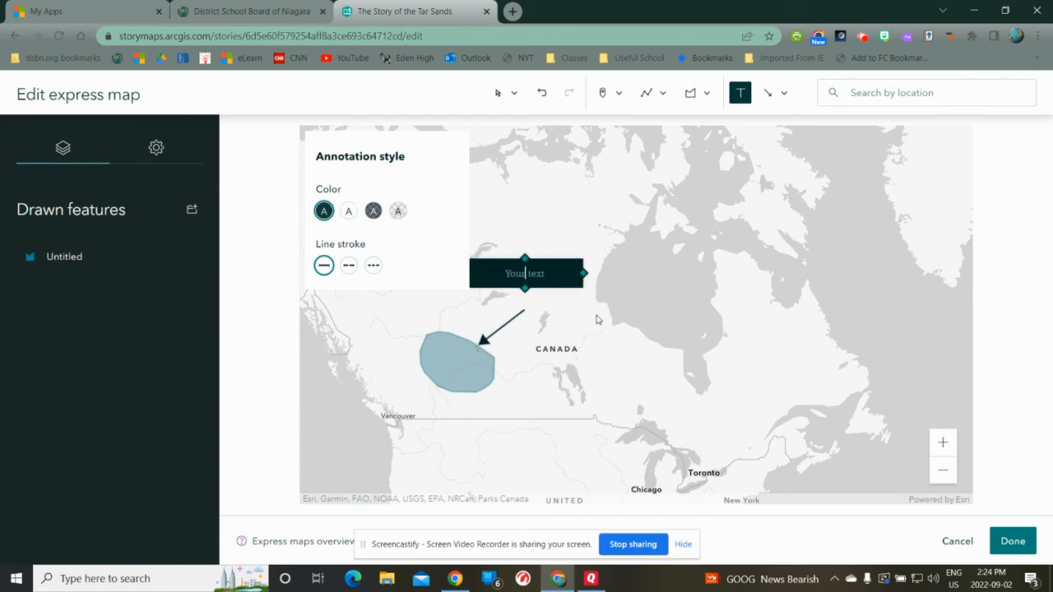
type("General Location of the Tar Sands")
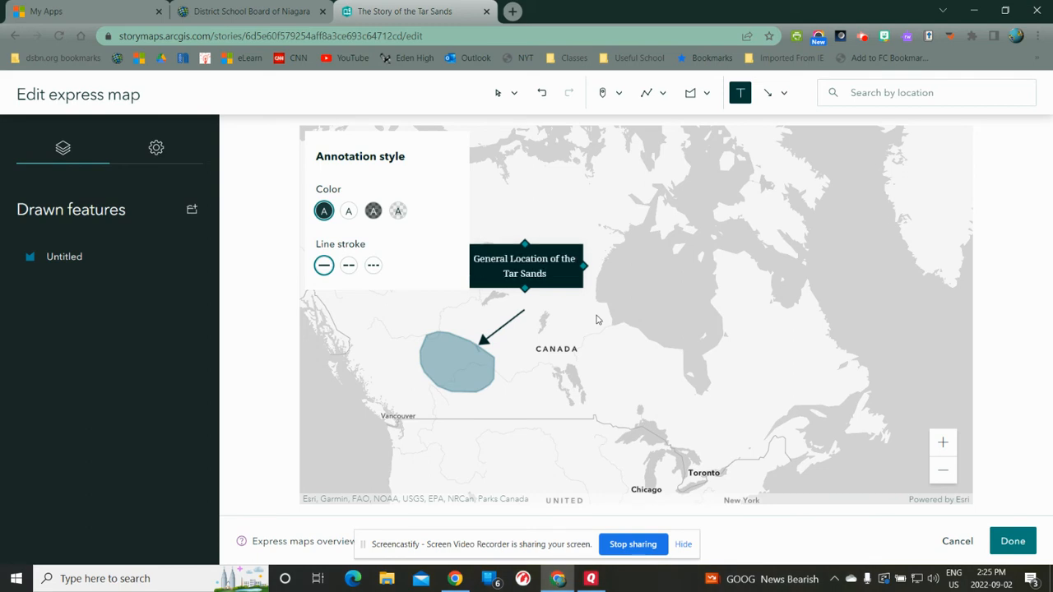
Try the translucent dark and the white color on the text annotation, then restore the solid dark one
left_click(373, 212)
left_click(347, 213)
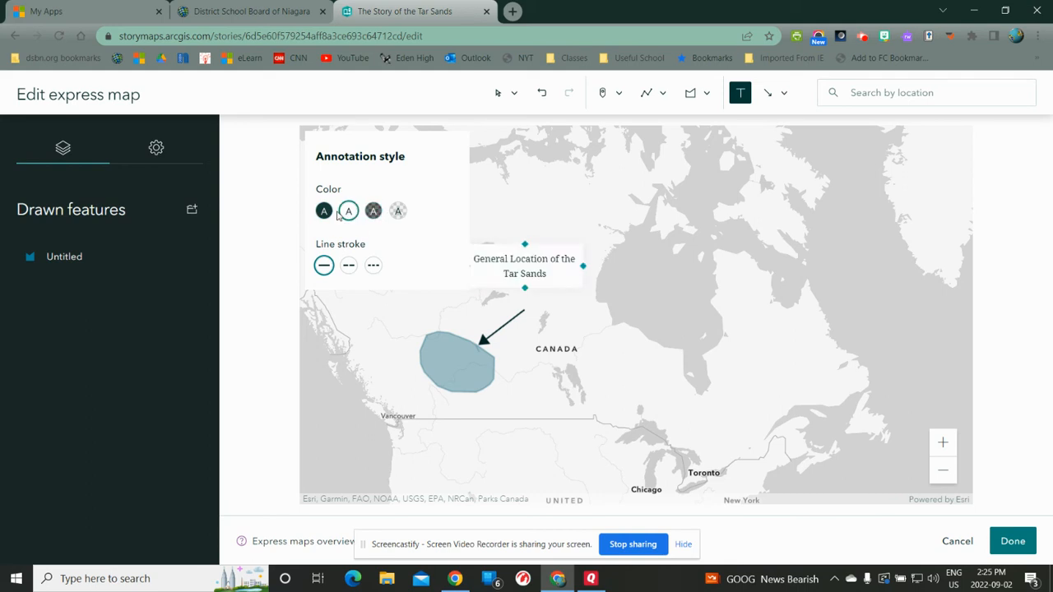
left_click(324, 213)
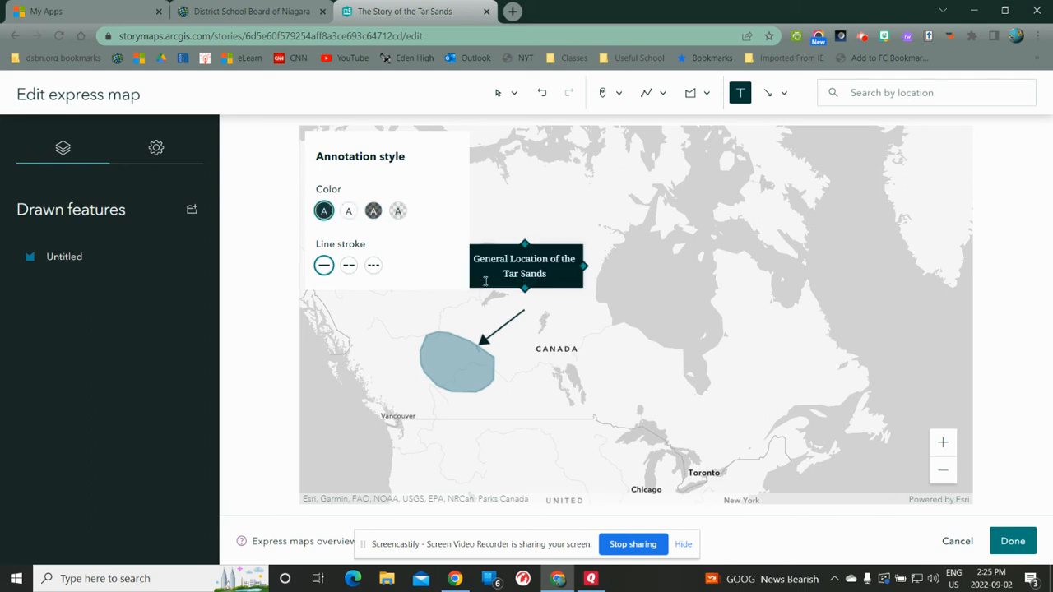
Finish the annotated express map and place it in the story below the description text
left_click(657, 360)
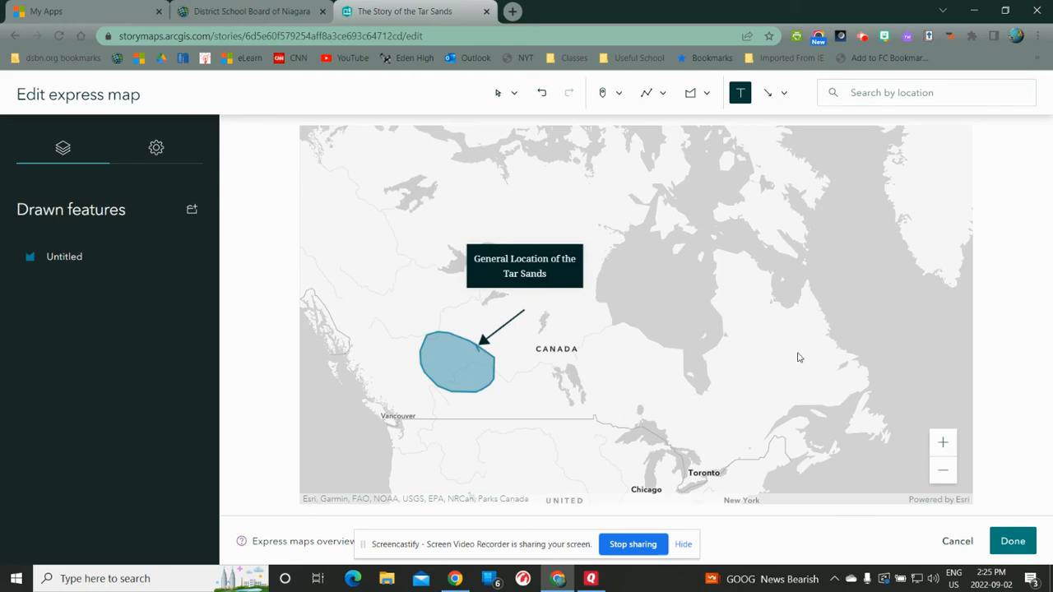
left_click(1014, 541)
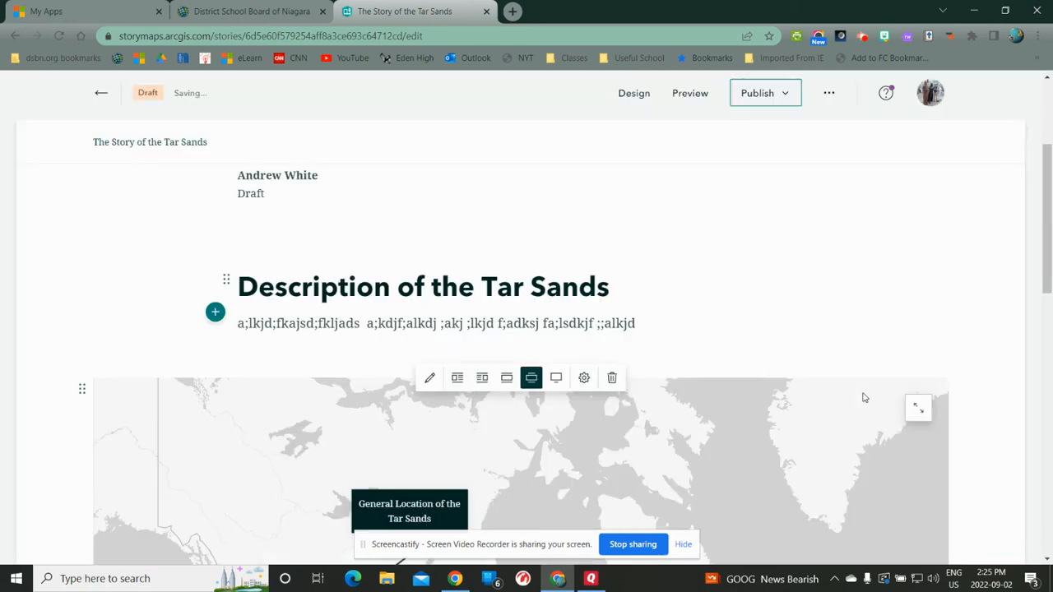
scroll(862, 390, "down", 4)
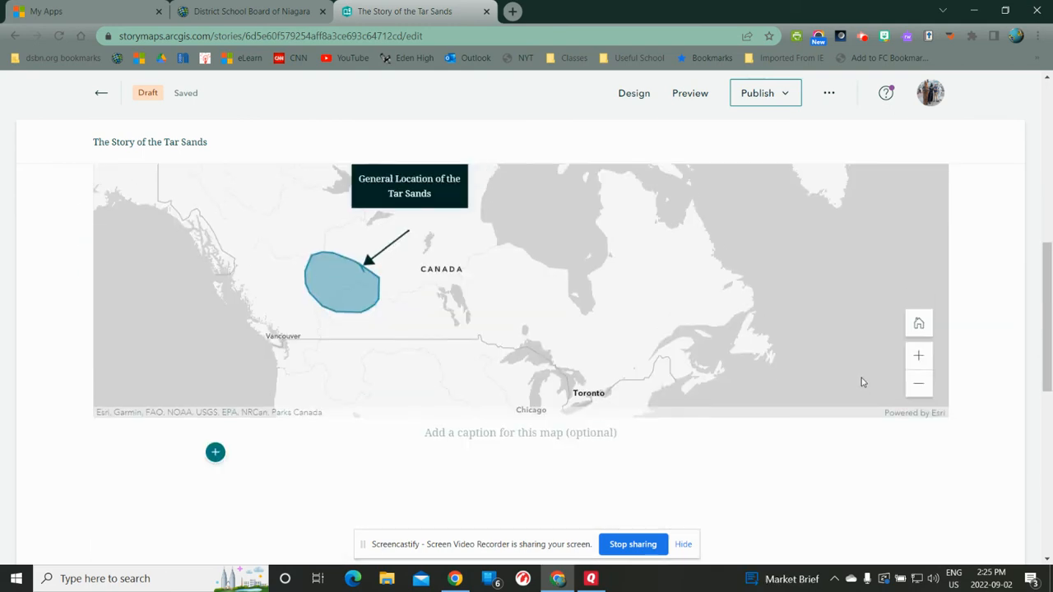
scroll(861, 382, "up", 3)
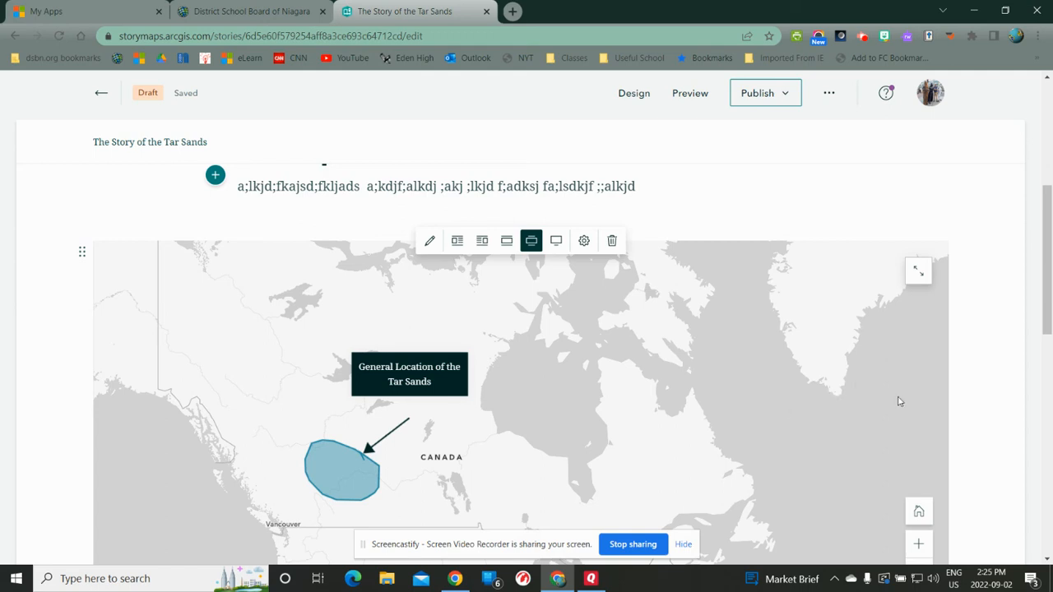
scroll(970, 365, "down", 3)
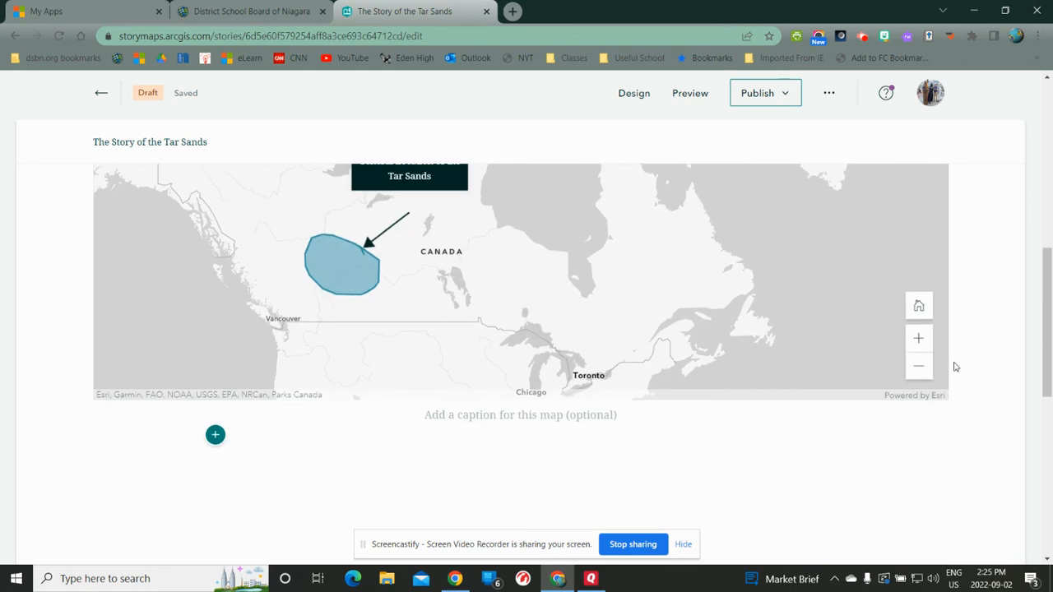
Add a sidecar block with the Docked layout below the express map
left_click(215, 435)
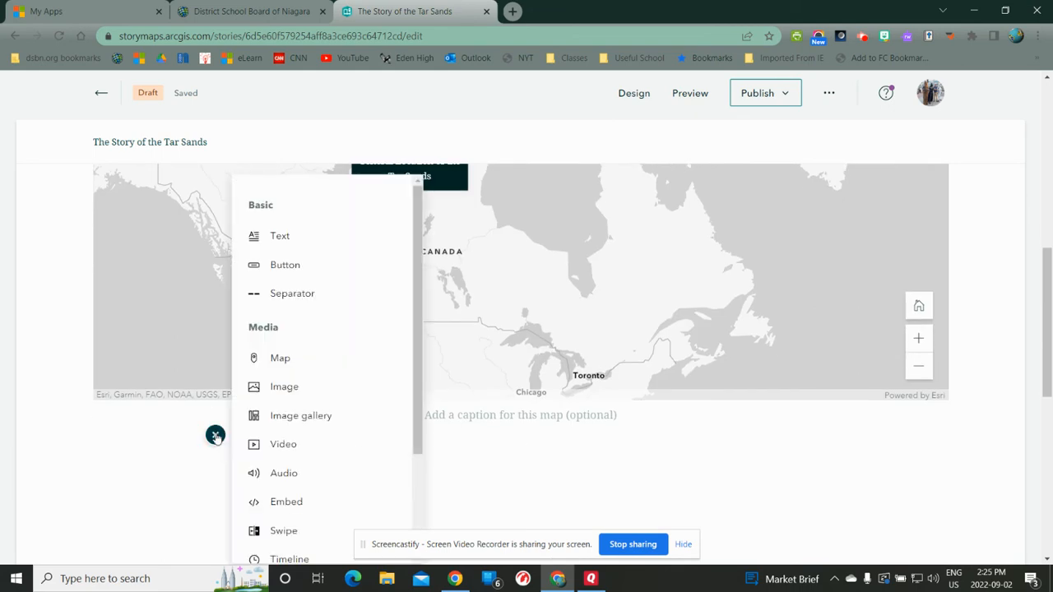
scroll(339, 392, "down", 2)
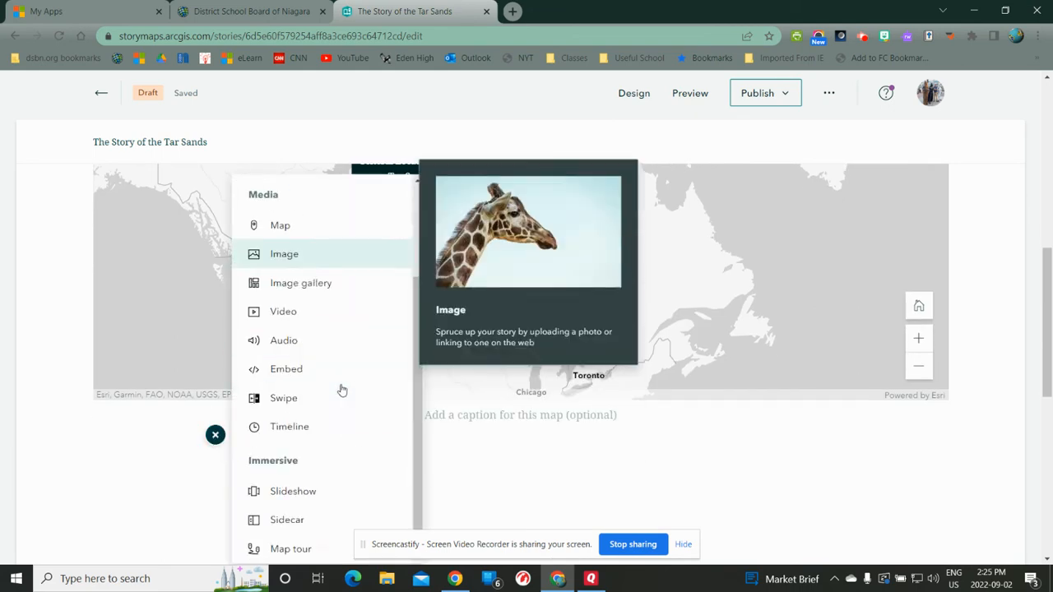
scroll(336, 400, "down", 1)
mouse_move(294, 515)
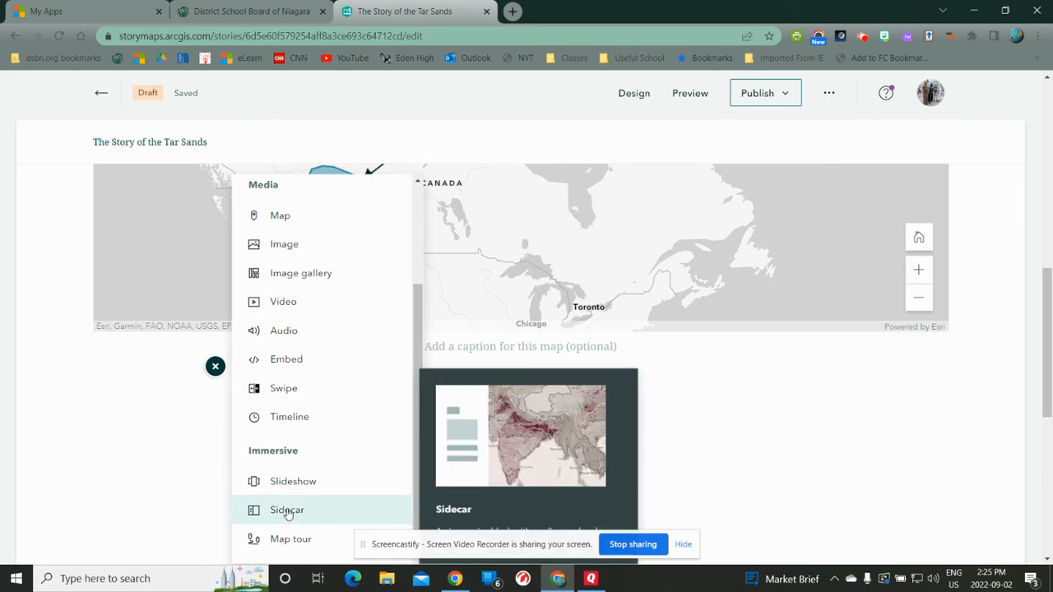
left_click(287, 510)
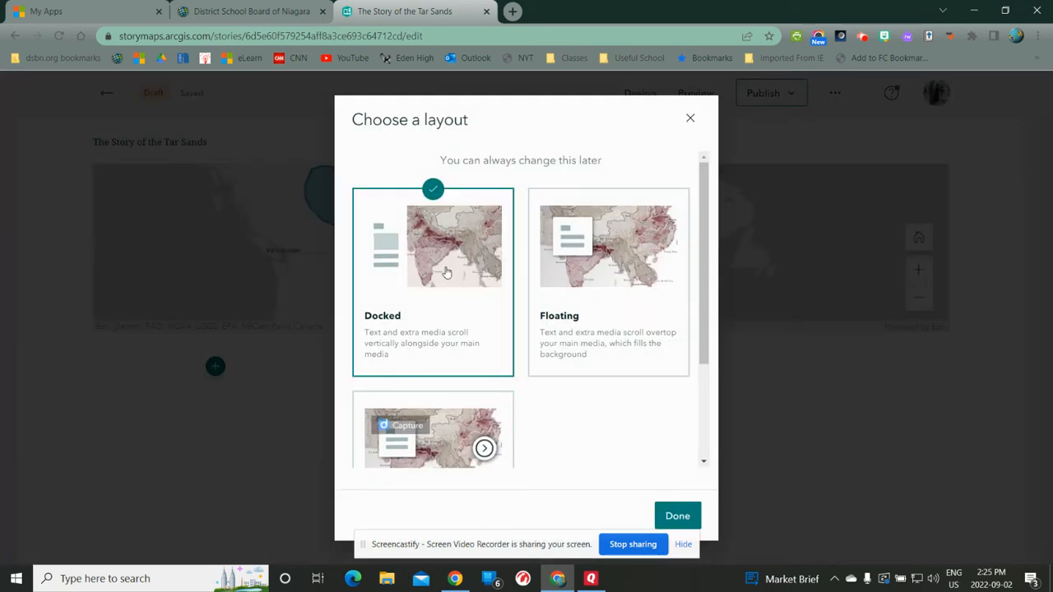
scroll(571, 296, "down", 2)
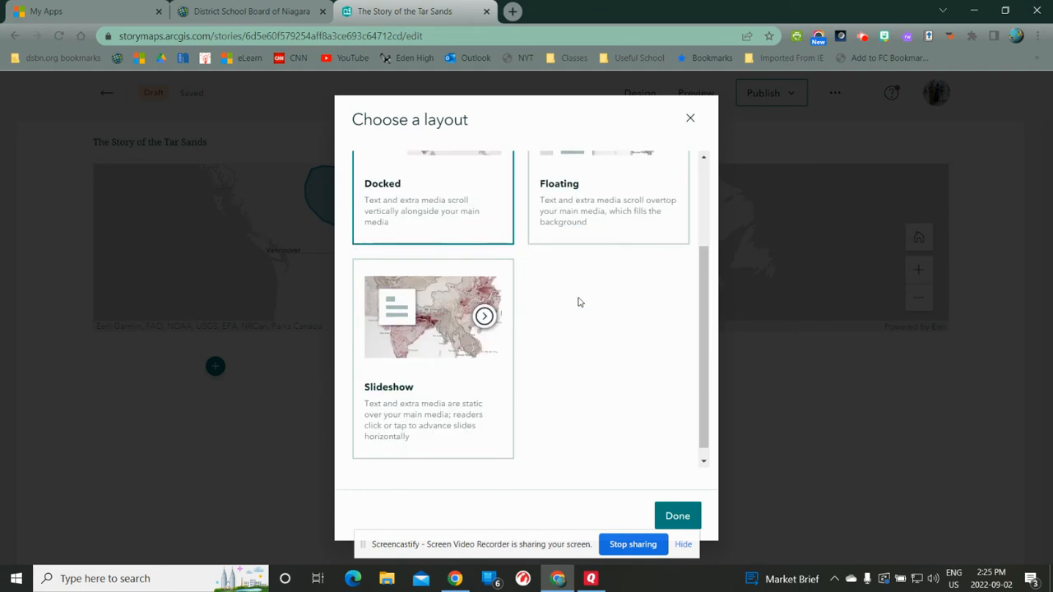
scroll(612, 323, "up", 3)
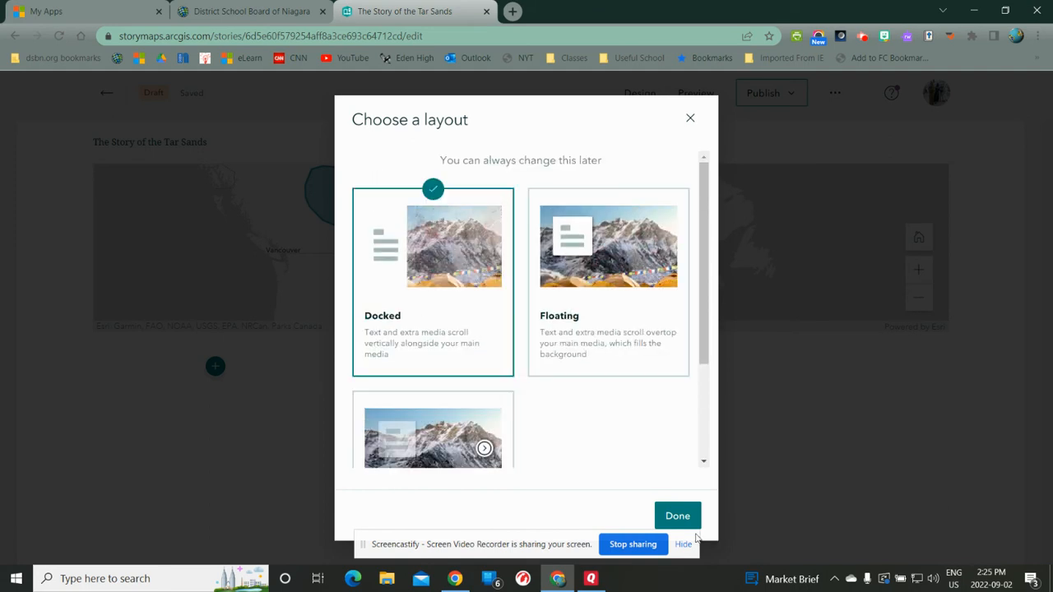
left_click(676, 516)
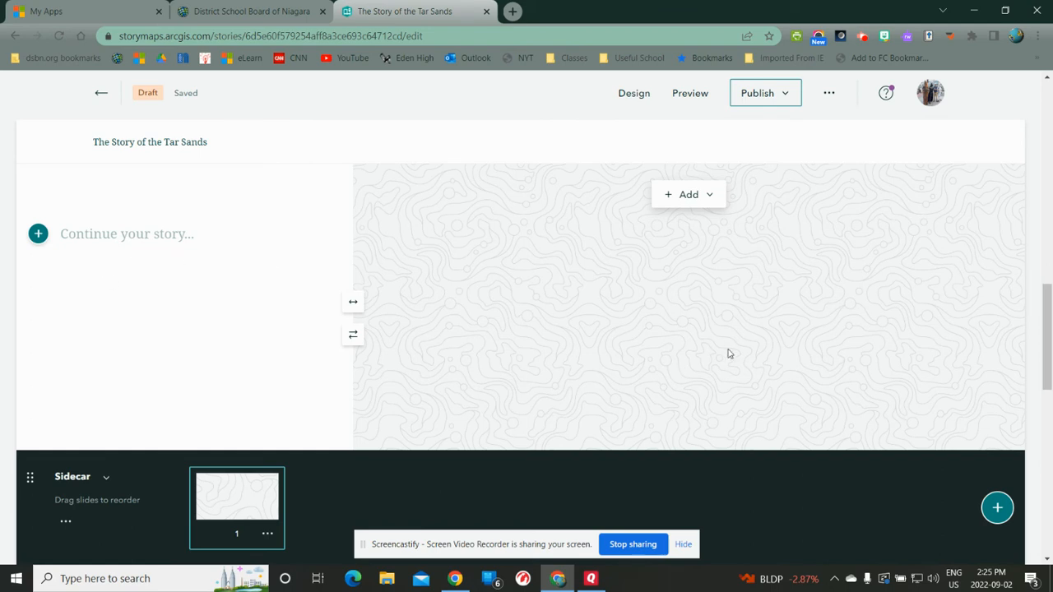
Choose the existing map "Oil Sands of Canada v3" as the main media of the sidecar slide
left_click(706, 198)
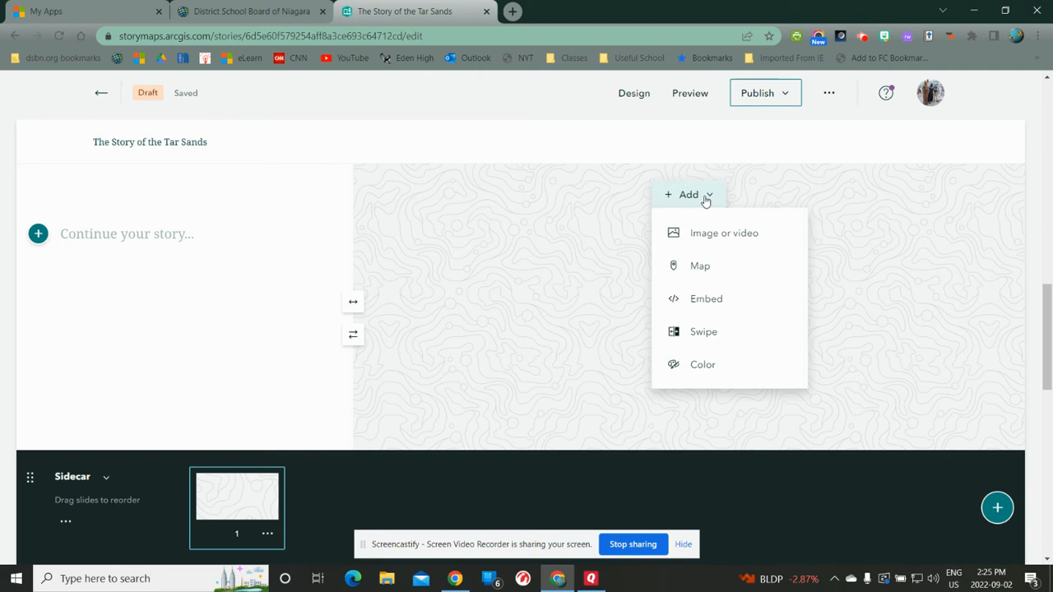
left_click(714, 266)
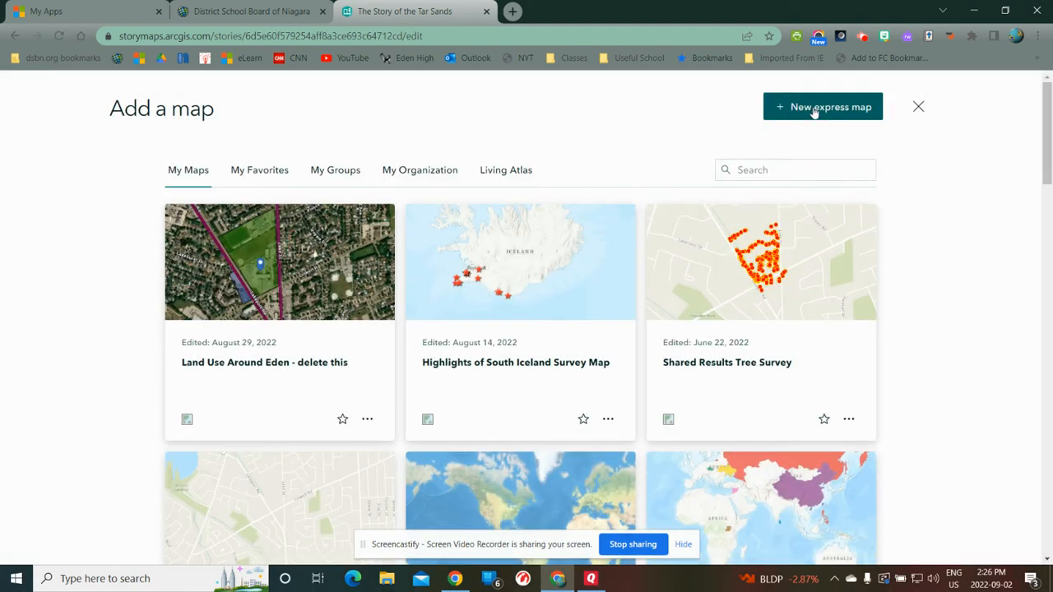
scroll(724, 352, "down", 6)
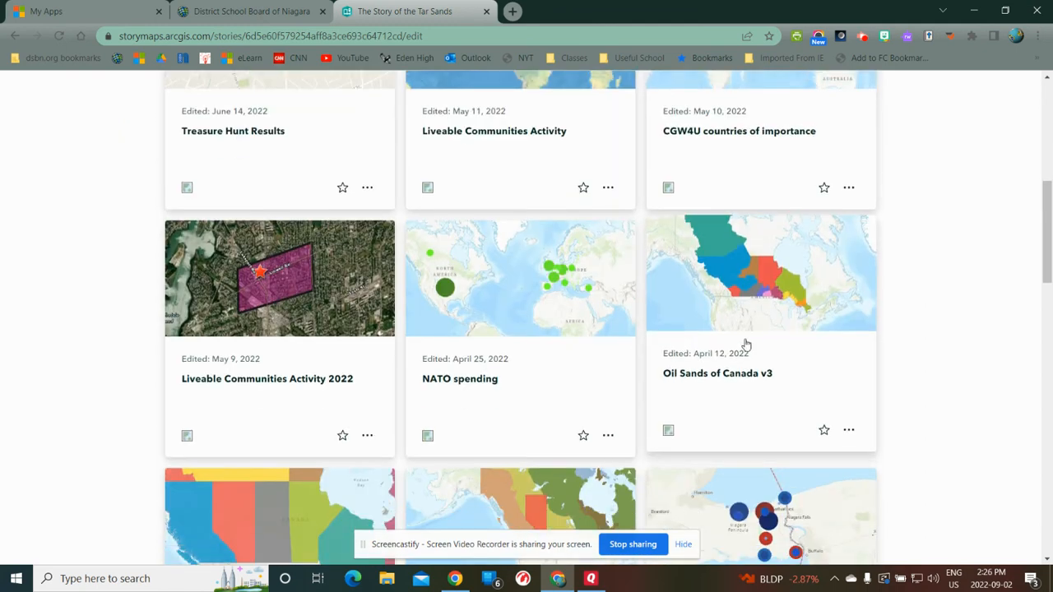
scroll(623, 336, "down", 2)
left_click(762, 168)
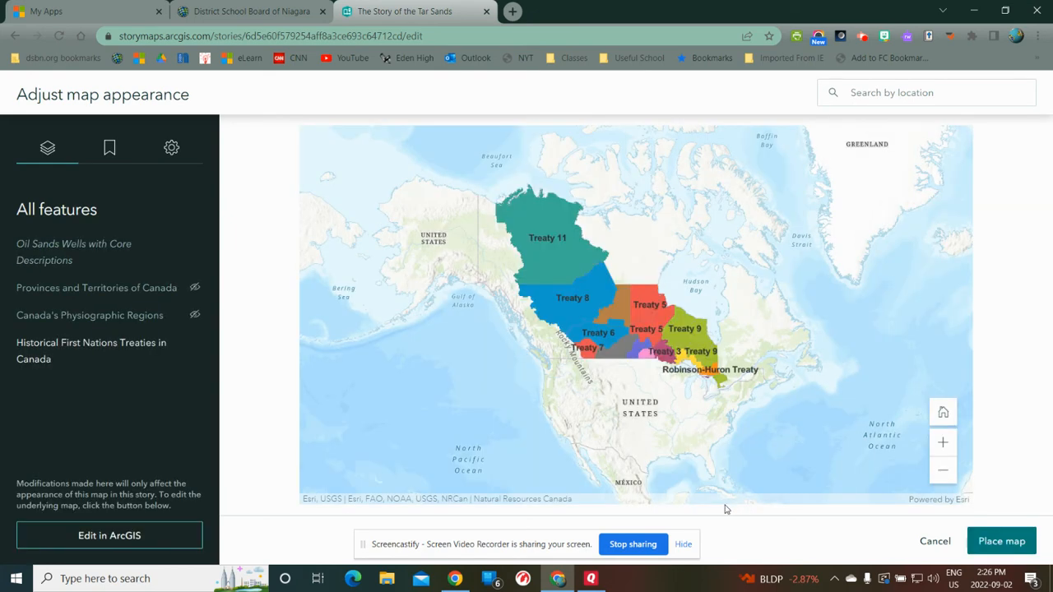
Hide the Historical First Nations Treaties in Canada layer and show the Provinces and Territories of Canada layer
left_click_drag(644, 419, 633, 466)
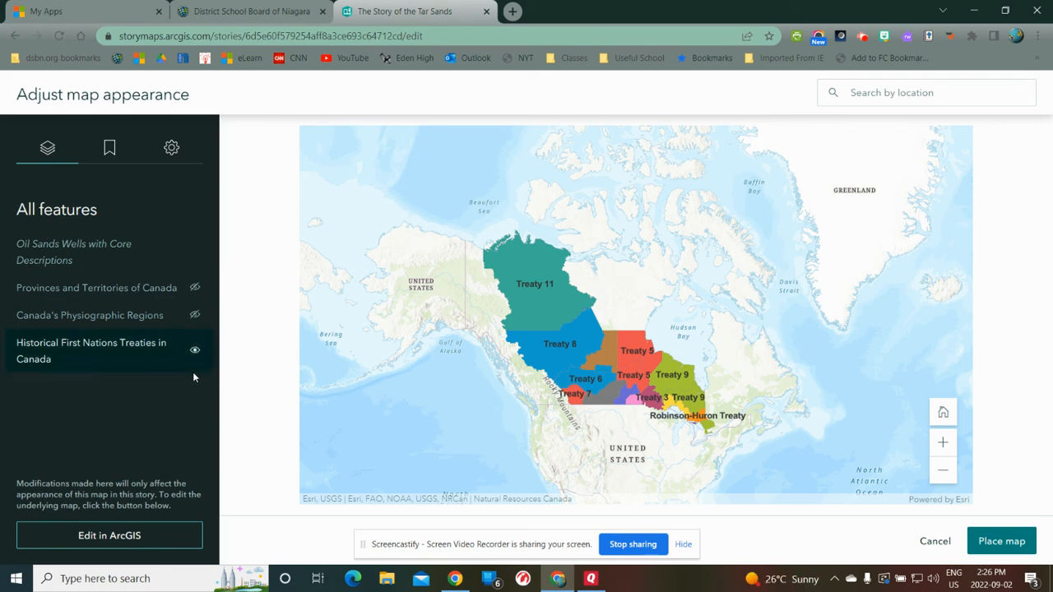
mouse_move(196, 257)
left_click(196, 351)
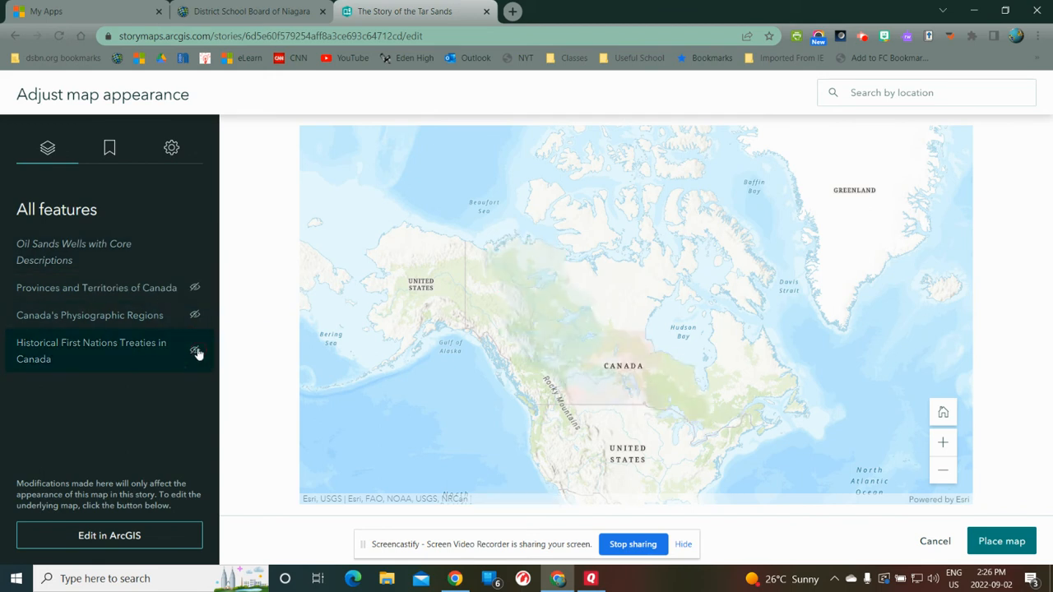
left_click(195, 289)
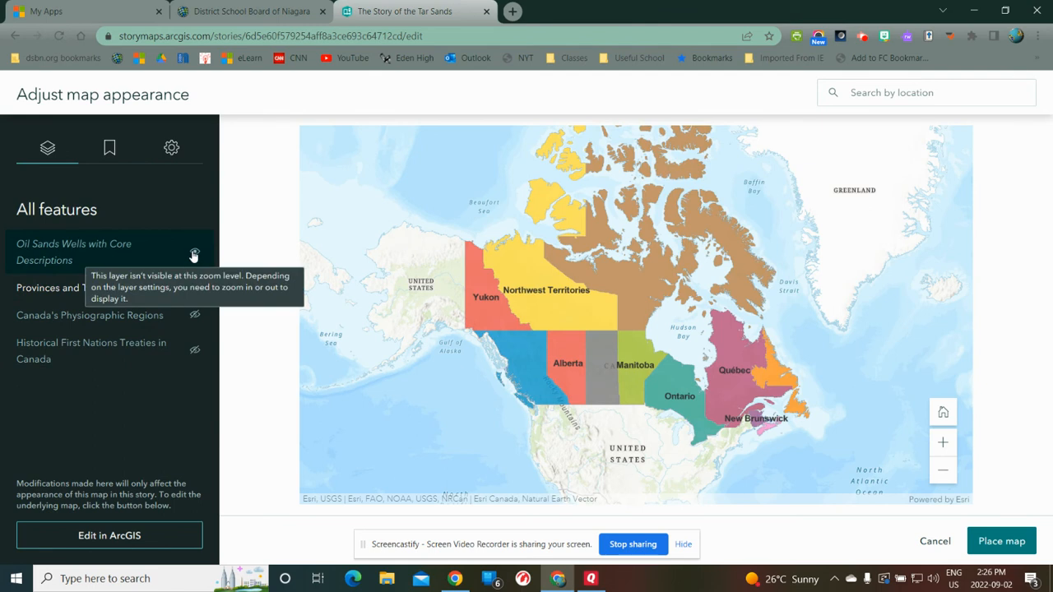
Frame the map on Alberta at a scale that displays the oil sands wells, and place it in the sidecar
scroll(609, 403, "up", 5)
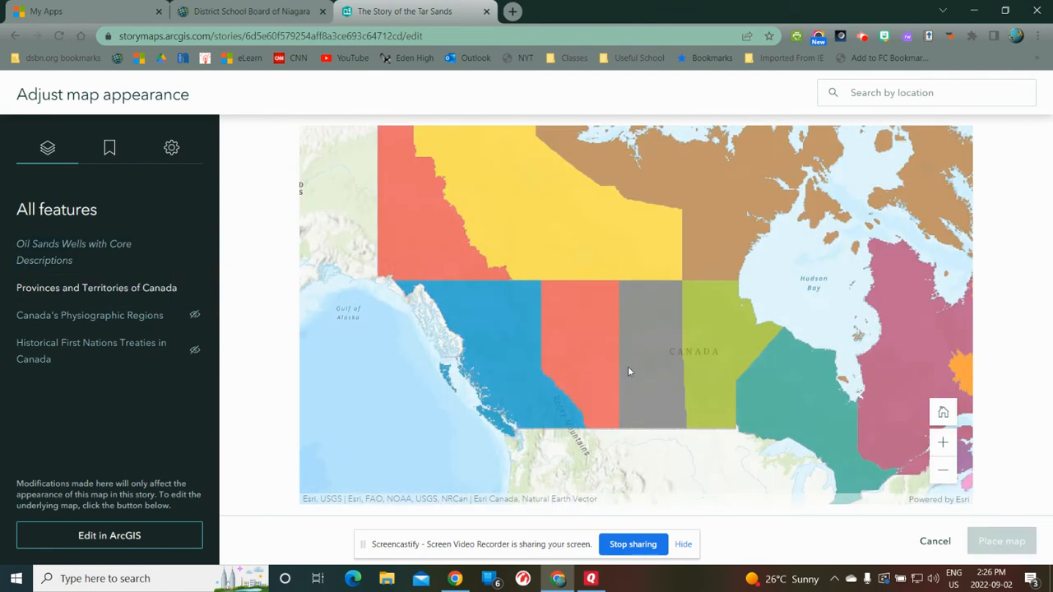
scroll(621, 368, "down", 5)
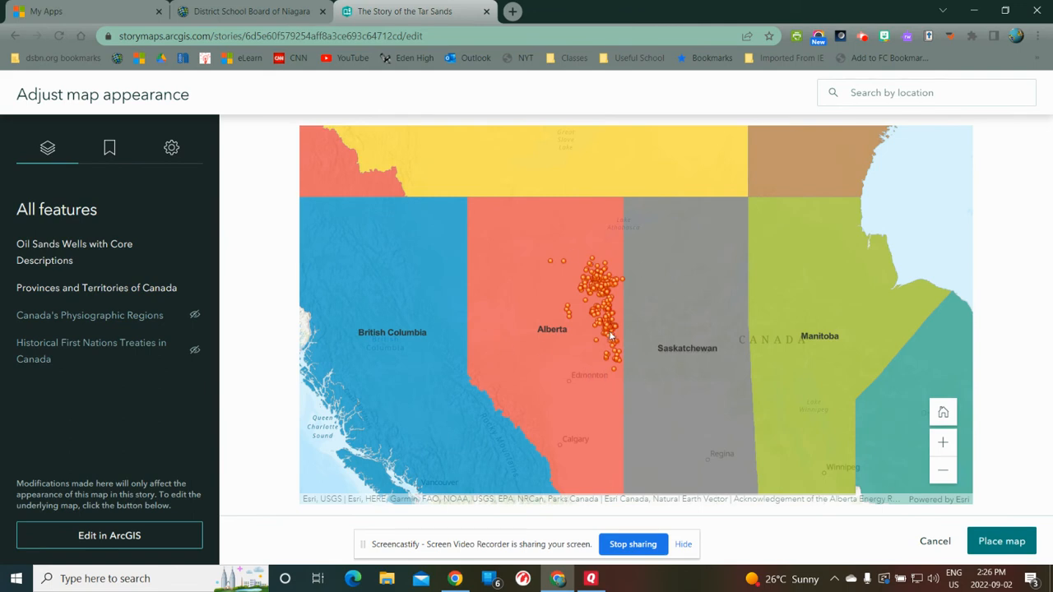
scroll(605, 336, "down", 3)
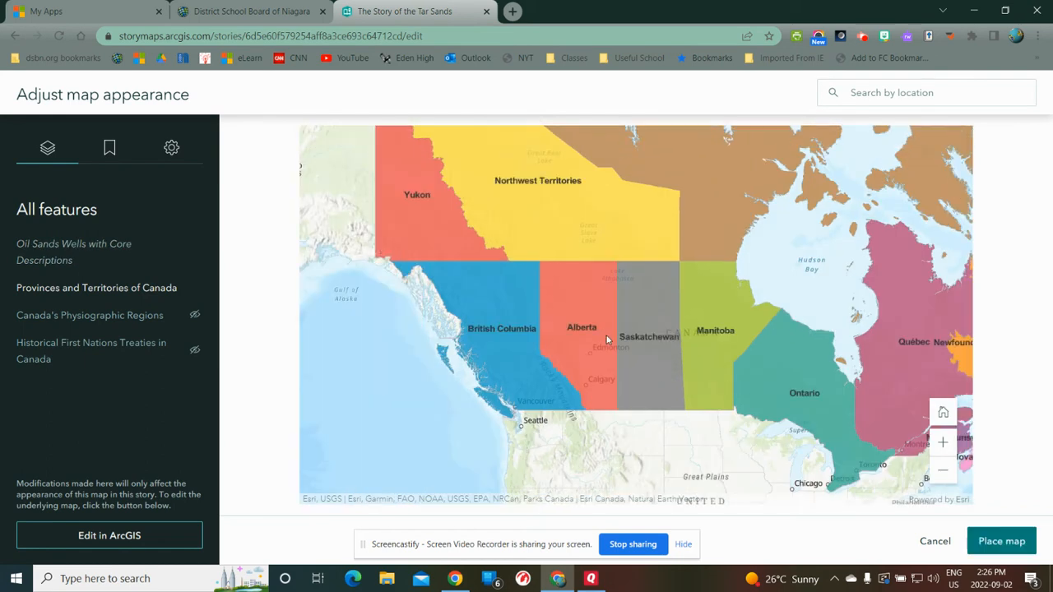
scroll(607, 333, "up", 2)
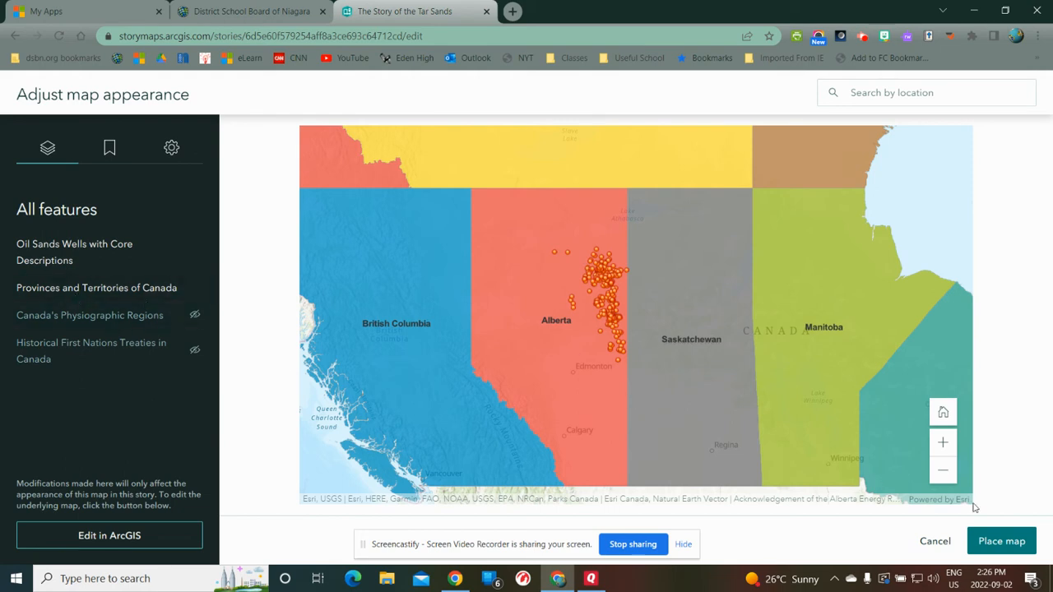
left_click(1014, 549)
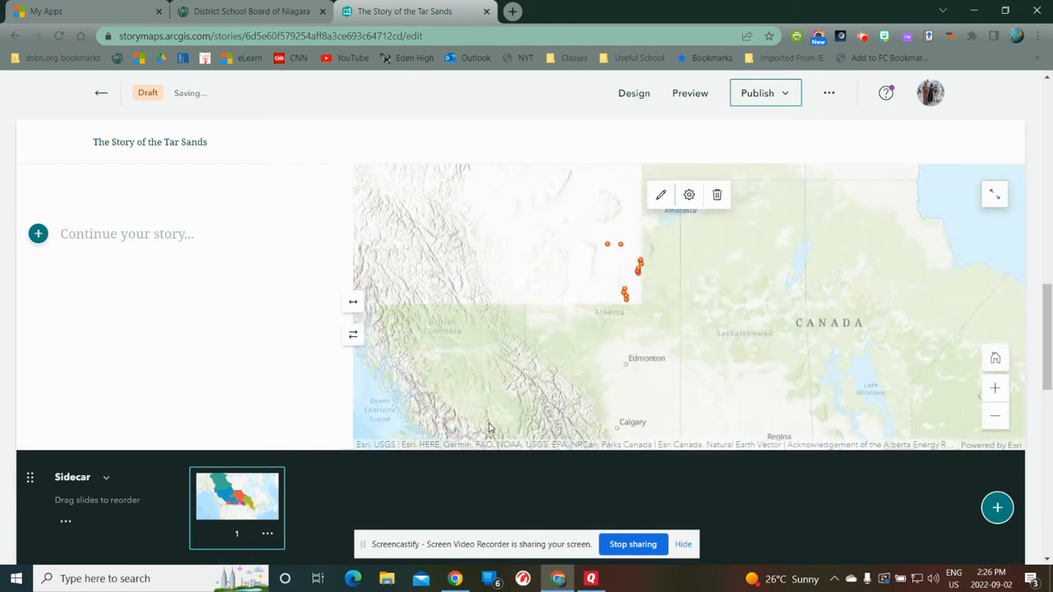
Write "Location of the Tar Sands" in the sidecar's text area, followed by three paragraphs of placeholder text
left_click(120, 236)
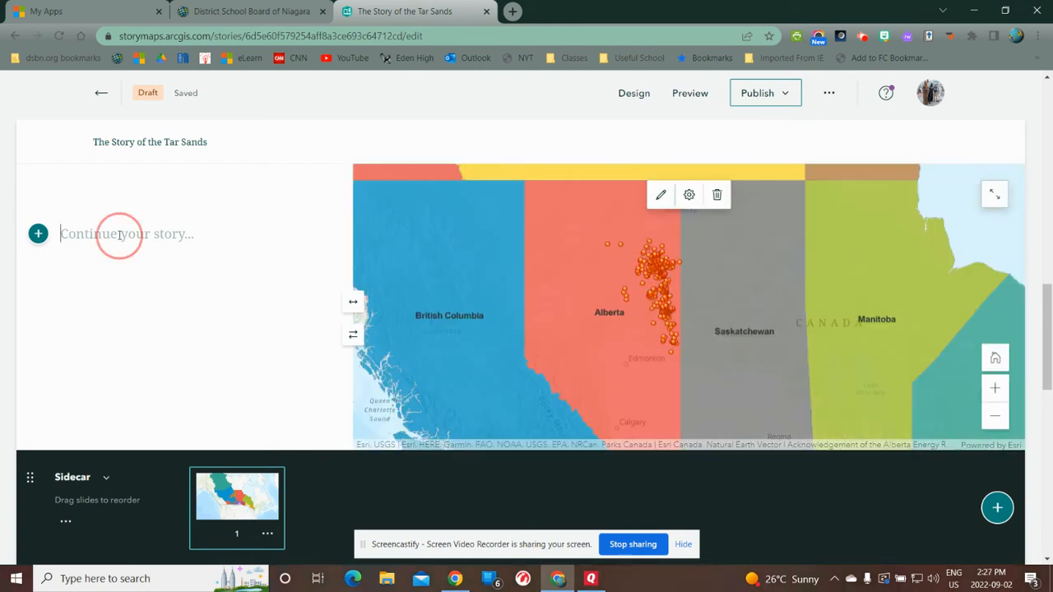
type("Loca")
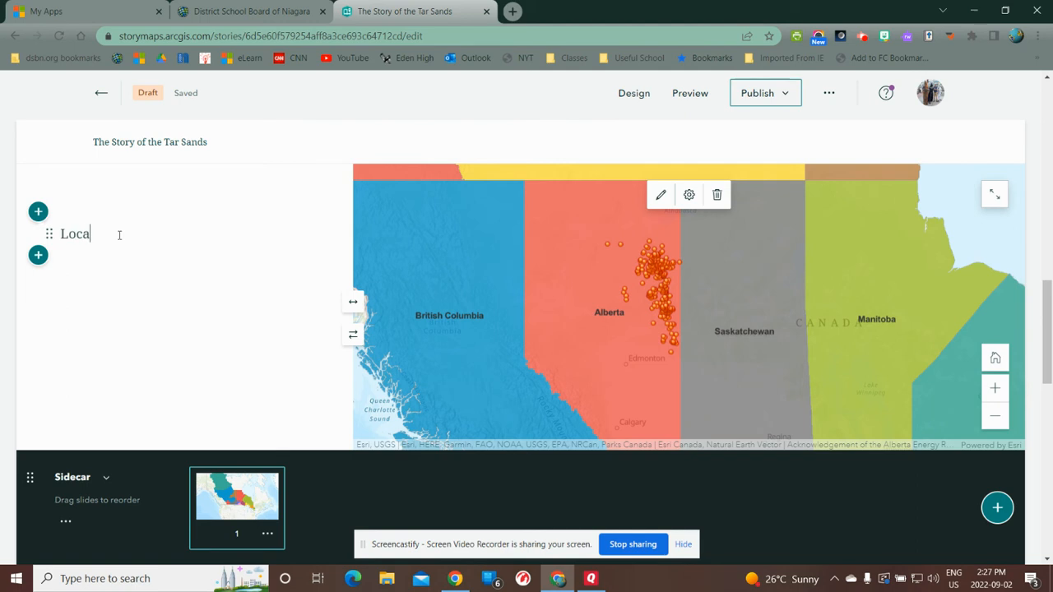
type("tion of the Tar Sands")
key("Return")
type("alkdj;fla j;kj ;kj ;aksjd ;alkdj ;aj")
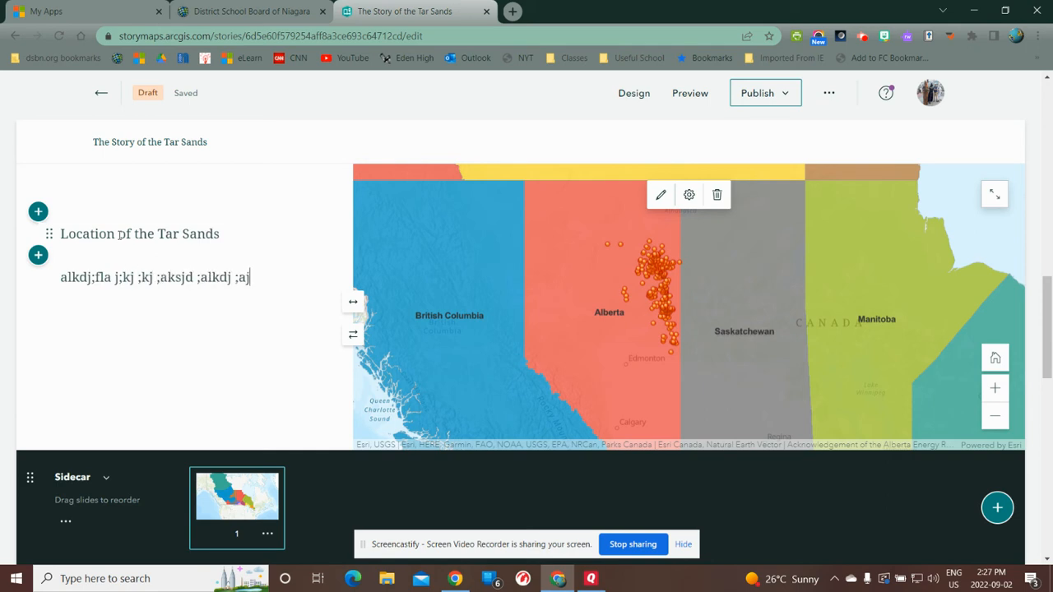
key("Return")
type("a;ldkjfa;skdjf a")
key("Return")
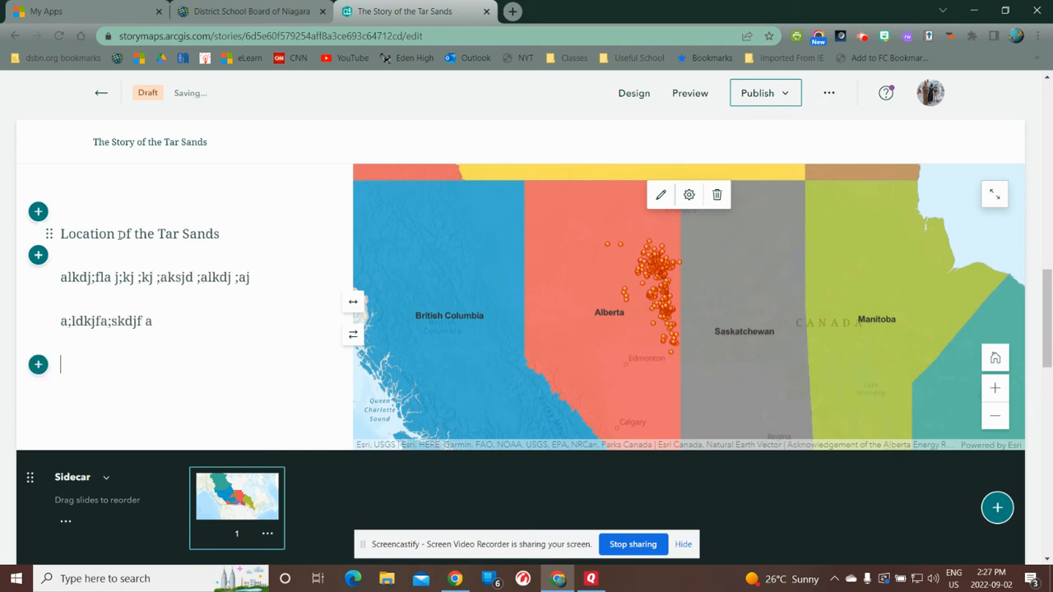
type("ad;lkaj;flkj;")
key("Return")
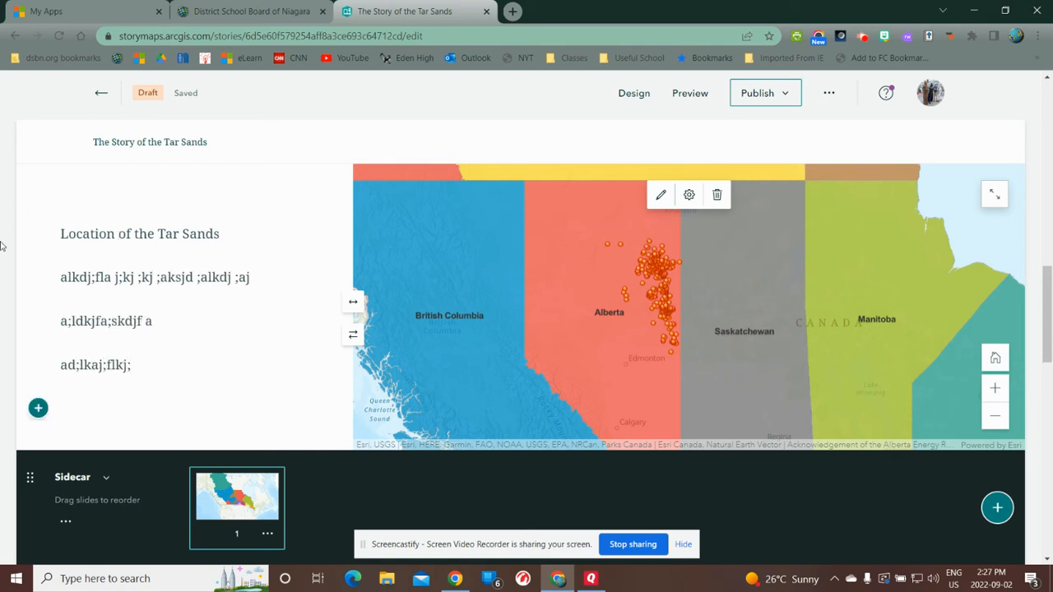
Upload the image 20210726_113533_HDR.jpg and add it below the placeholder paragraphs in the sidecar
left_click(38, 408)
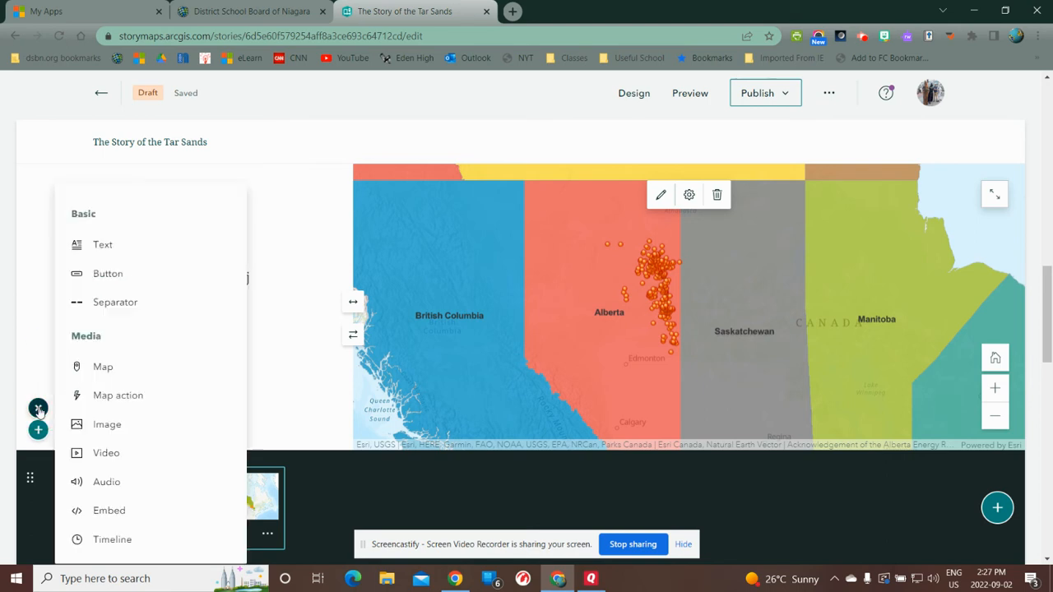
left_click(120, 426)
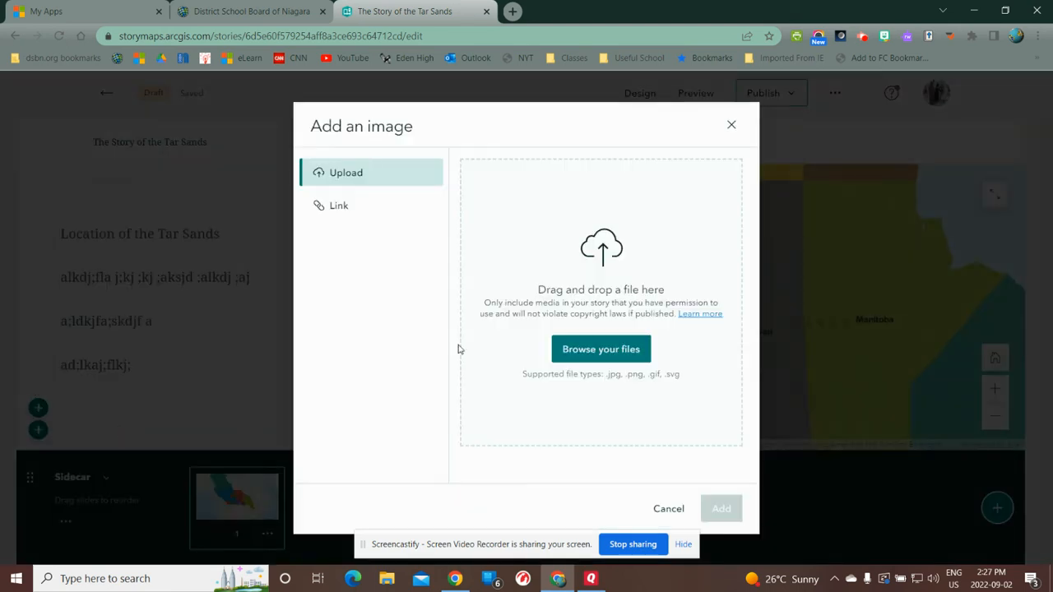
left_click(623, 352)
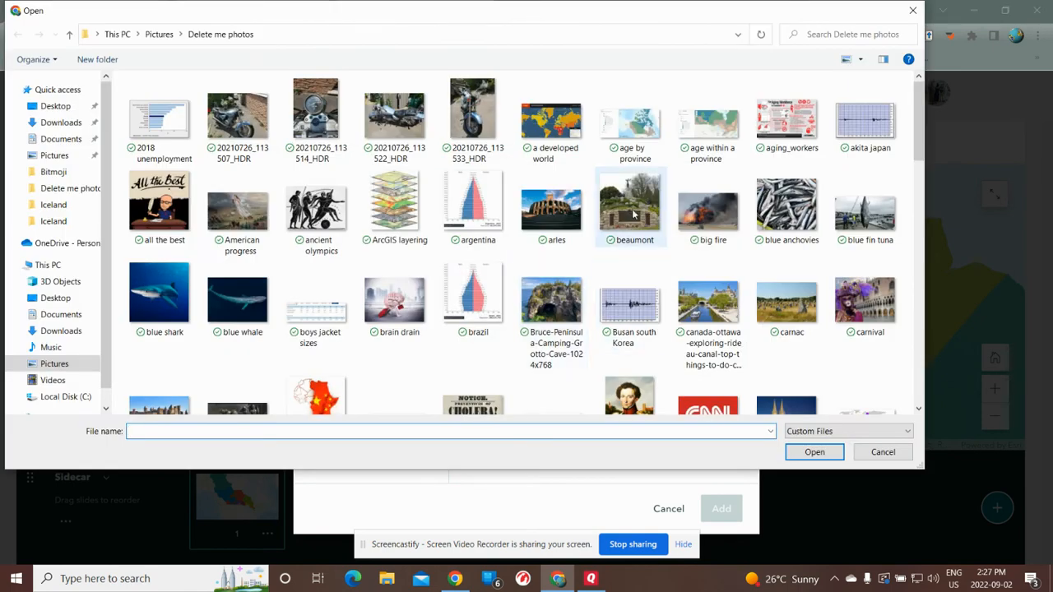
left_click(472, 115)
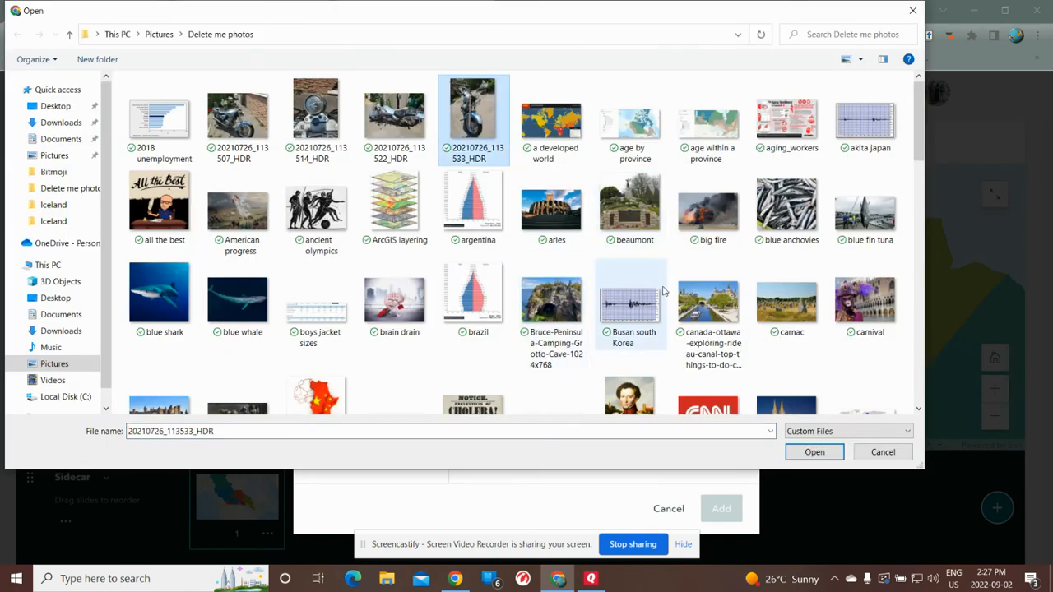
left_click(815, 452)
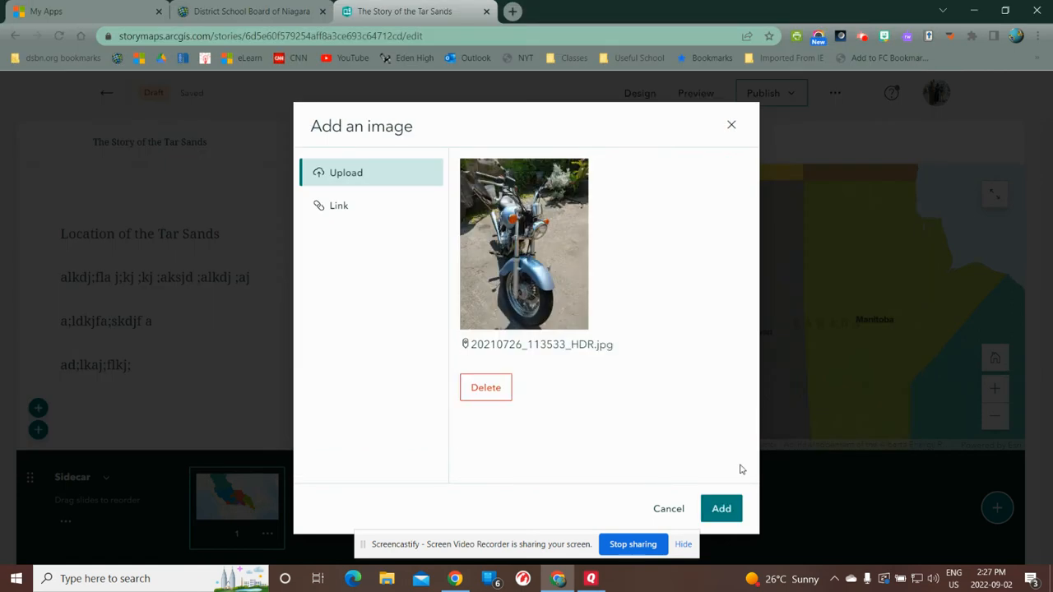
left_click(731, 510)
scroll(293, 336, "down", 3)
scroll(277, 331, "down", 3)
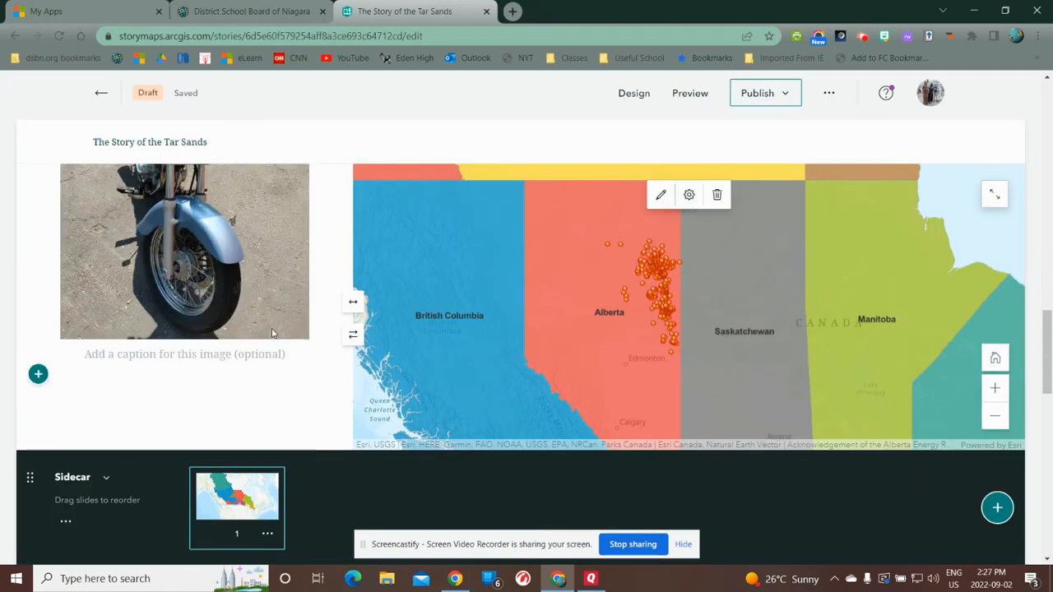
Caption the motorcycle image in the sidecar "Ideal Vehicle To Get To The Oil Sands"
left_click(144, 353)
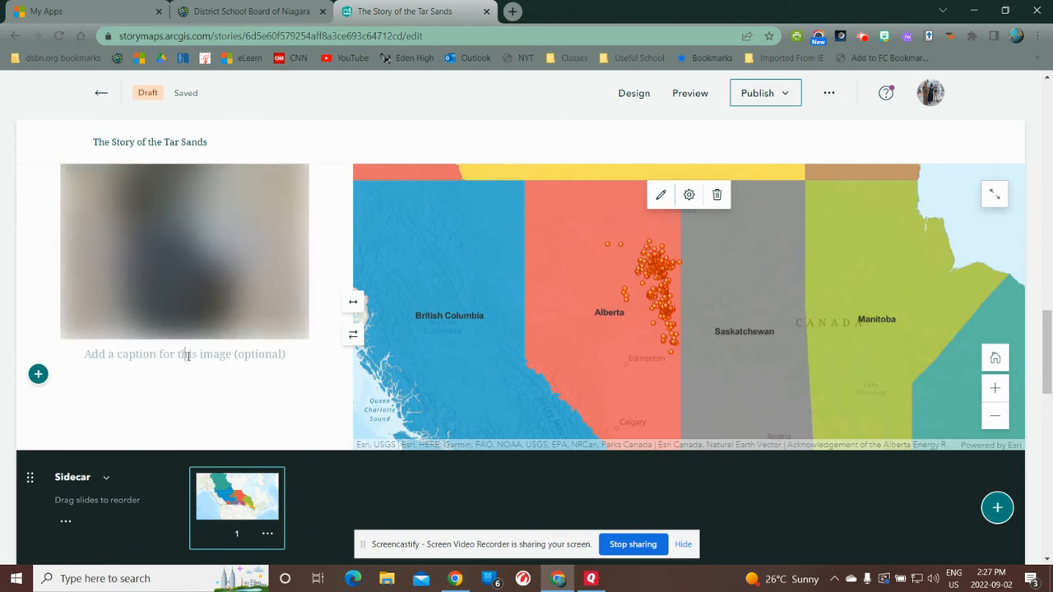
type("Idealk  V")
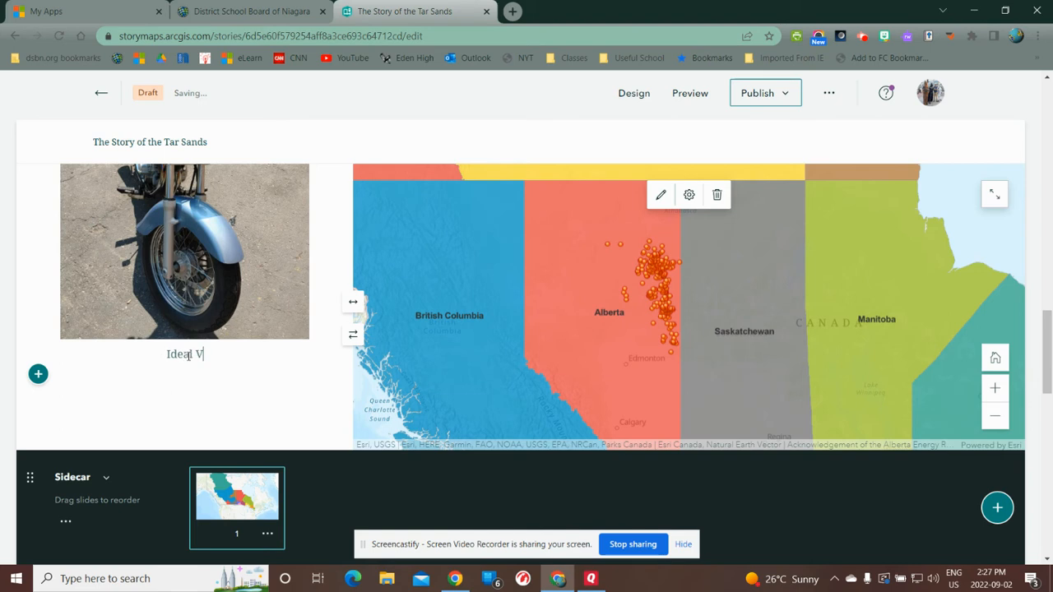
type("ehicle To Get To t")
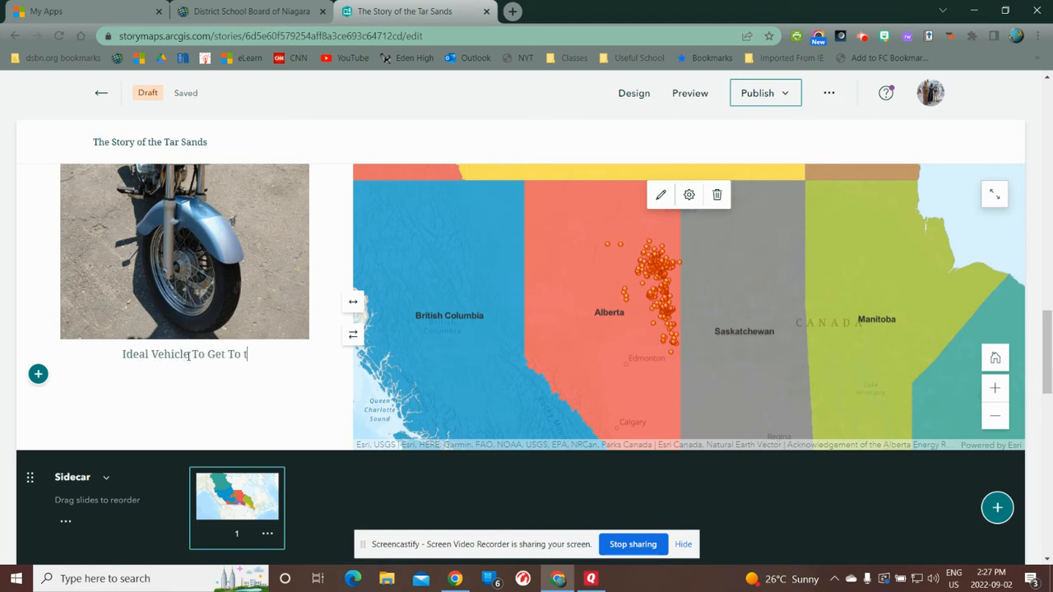
key("BackSpace")
type("The Oil Sands")
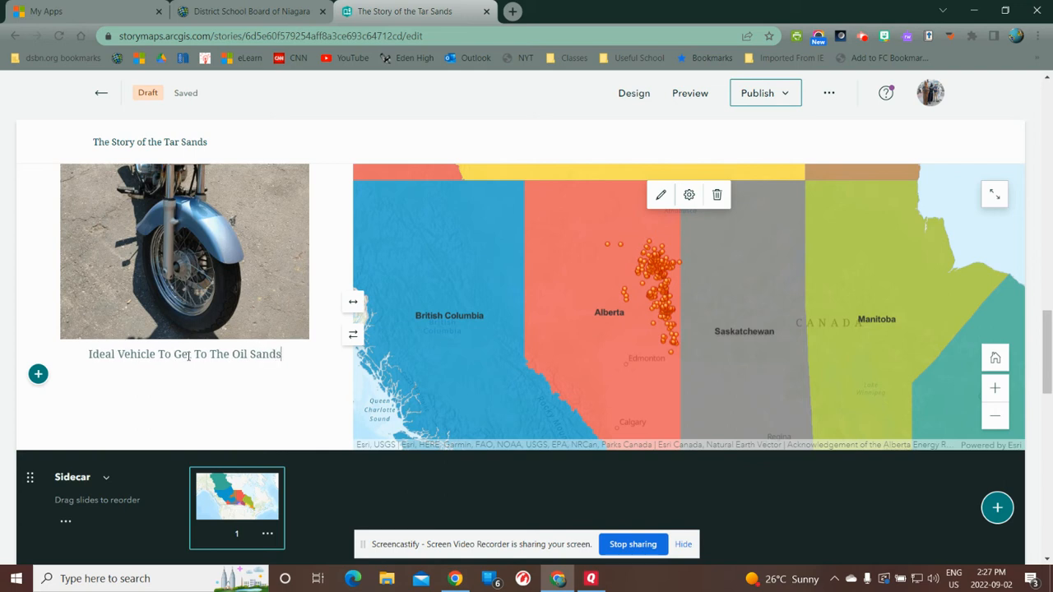
left_click(521, 335)
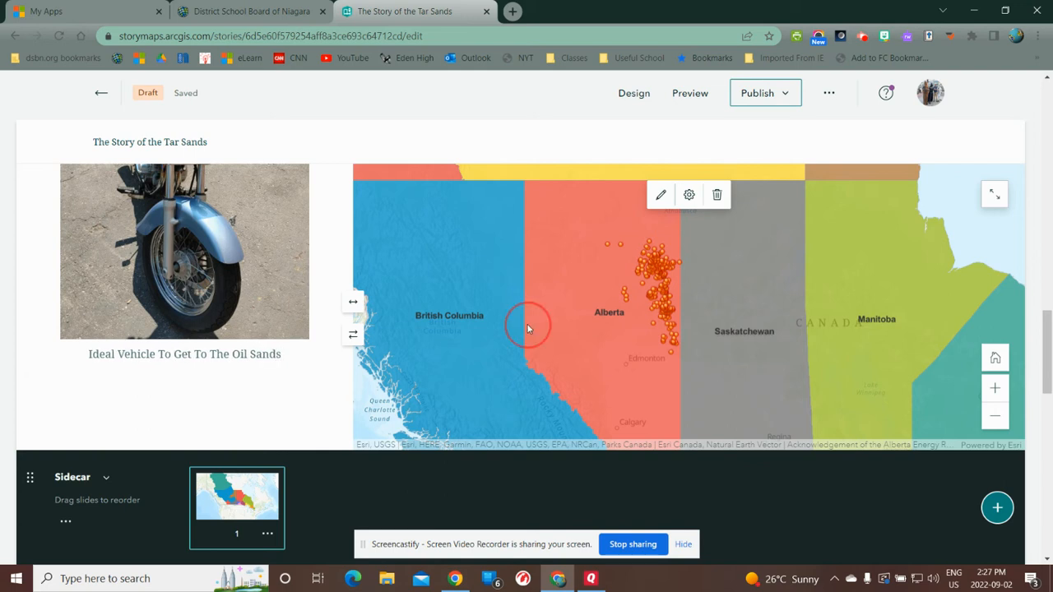
Format the sidecar line "Location of the Tar Sands" as a Subheading
scroll(523, 304, "up", 5)
scroll(521, 304, "up", 3)
left_click_drag(227, 301, 73, 302)
triple_click(157, 301)
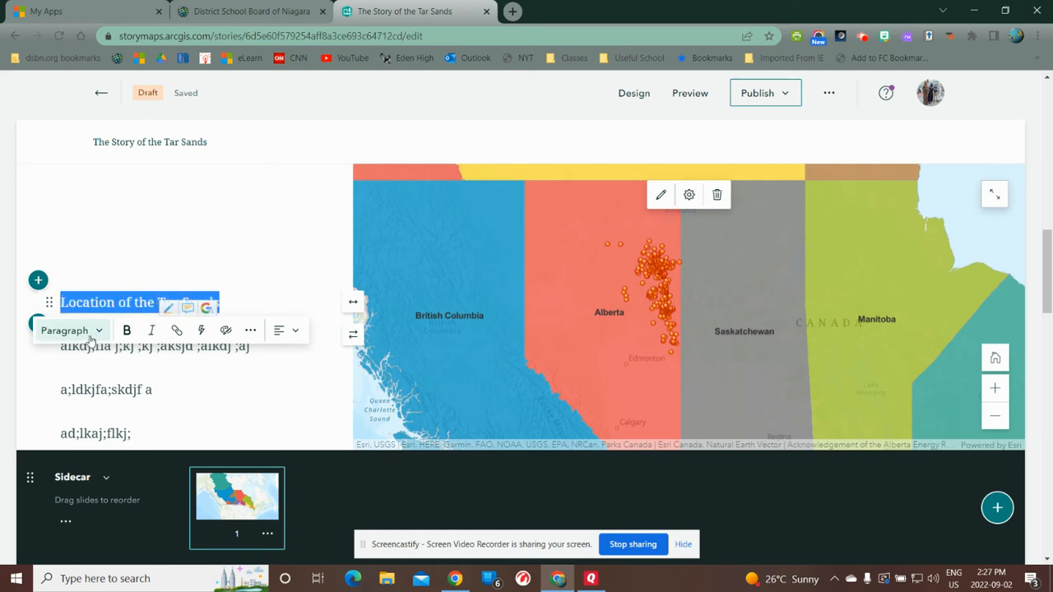
left_click(94, 330)
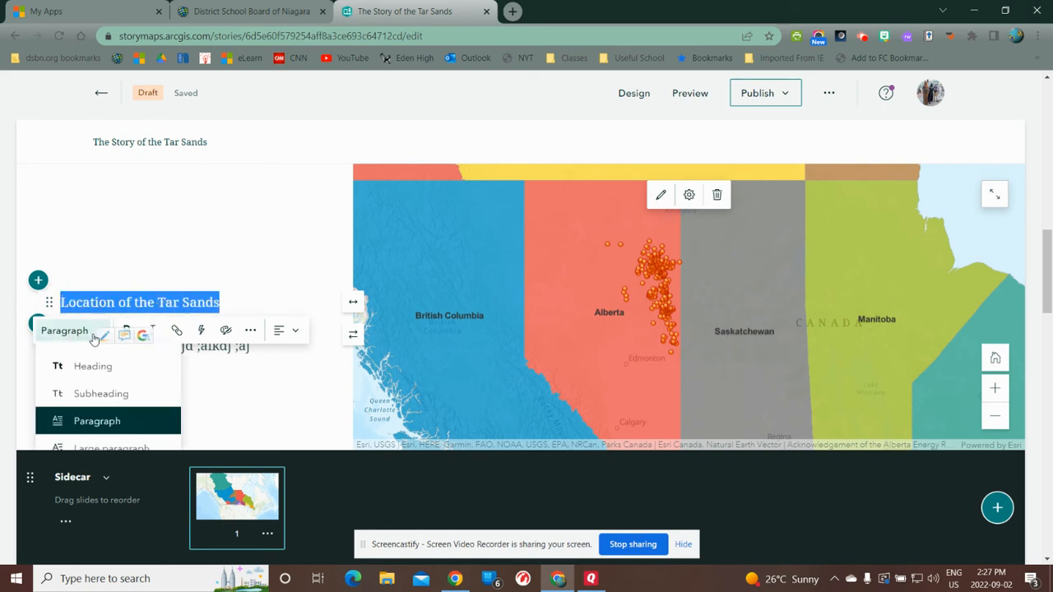
left_click(97, 393)
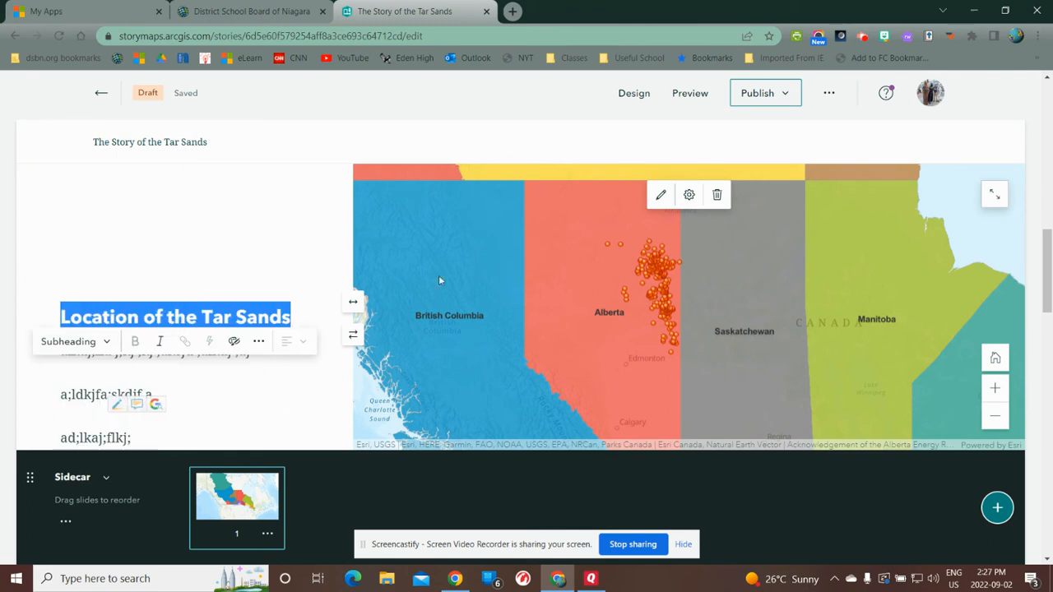
left_click(256, 258)
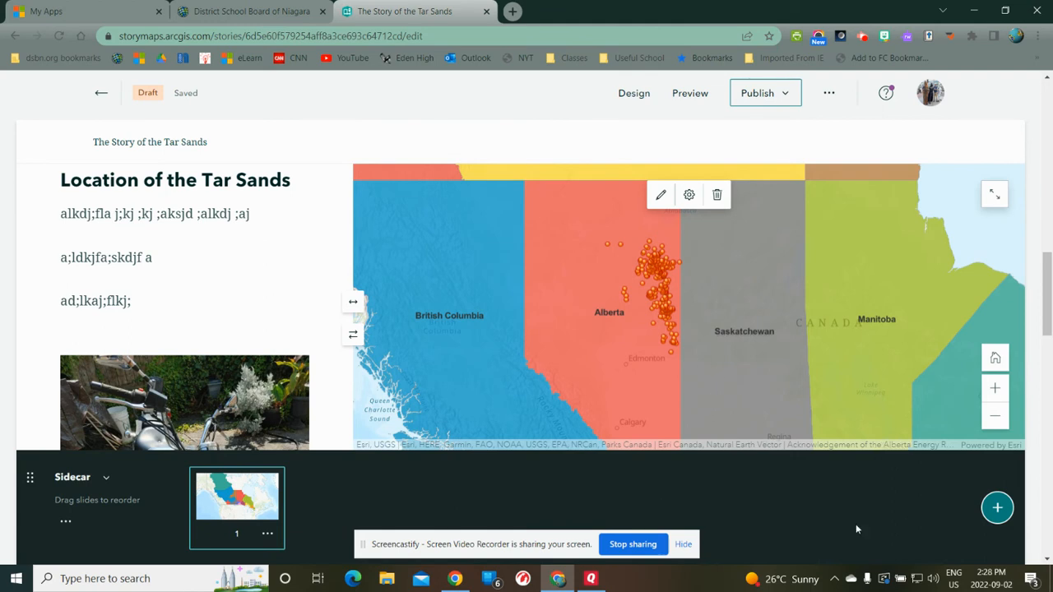
Add a second slide to the sidecar and choose the same oil sands map from My Maps as its media
left_click(997, 508)
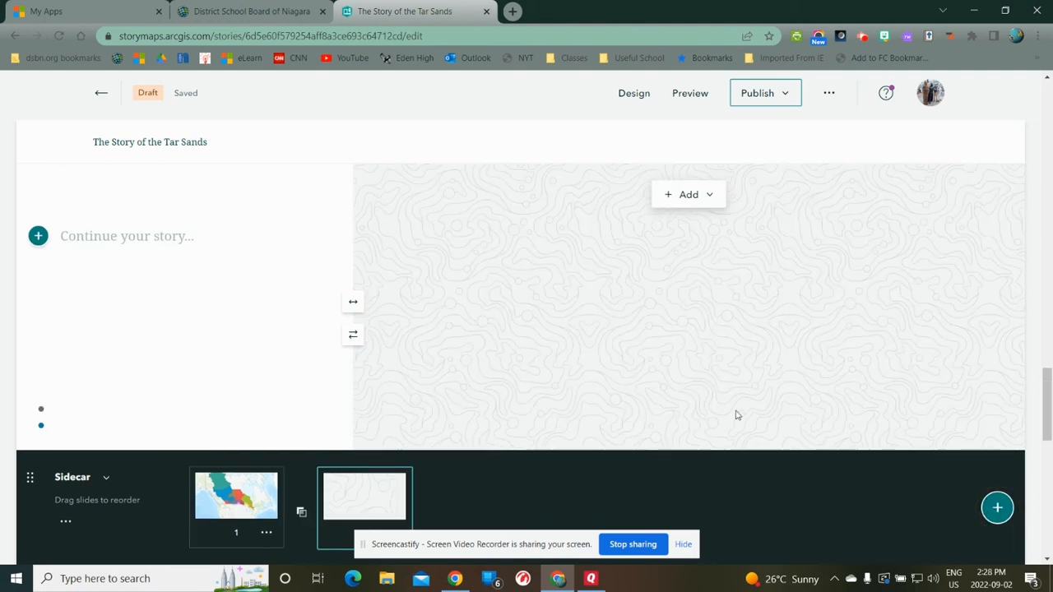
left_click(700, 196)
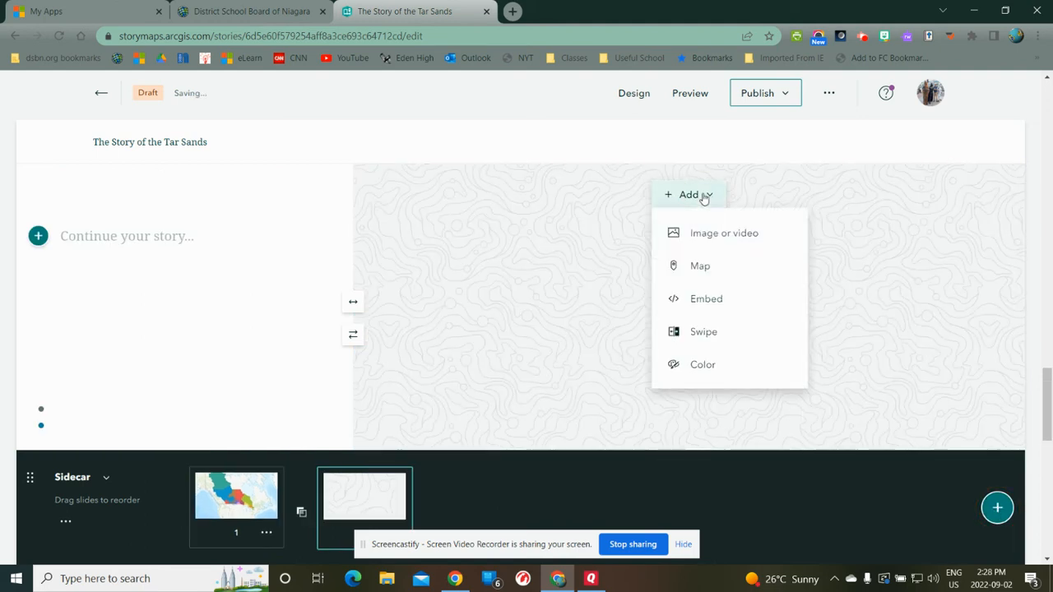
left_click(699, 269)
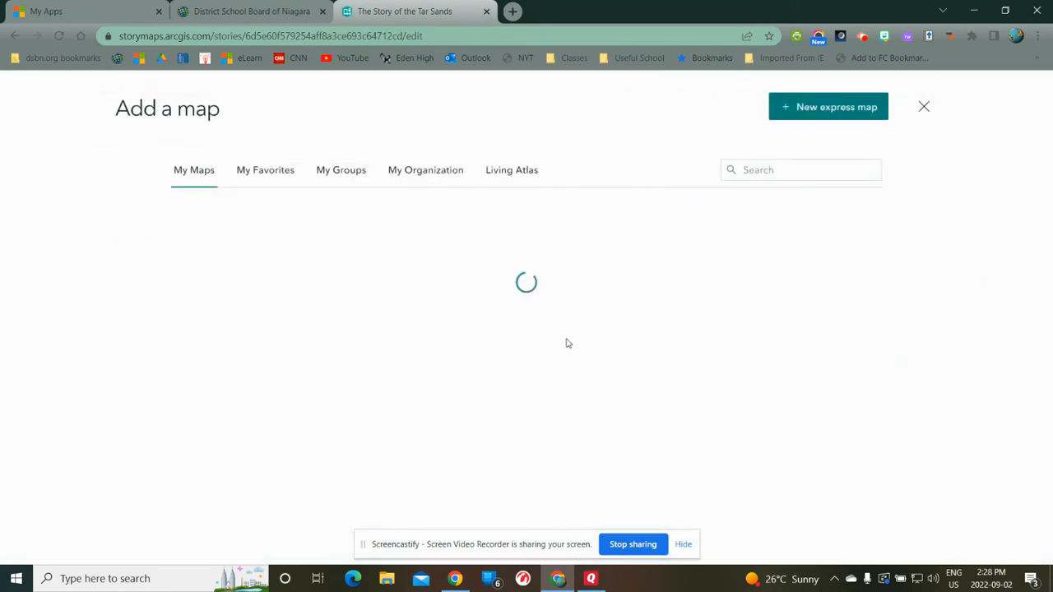
scroll(721, 346, "down", 4)
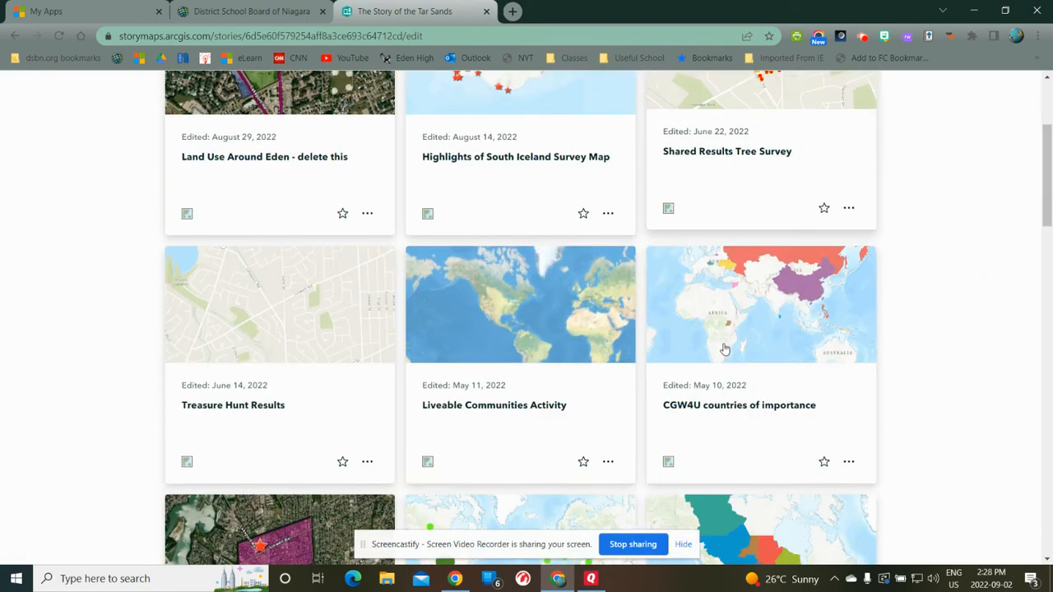
scroll(721, 346, "down", 2)
left_click(748, 302)
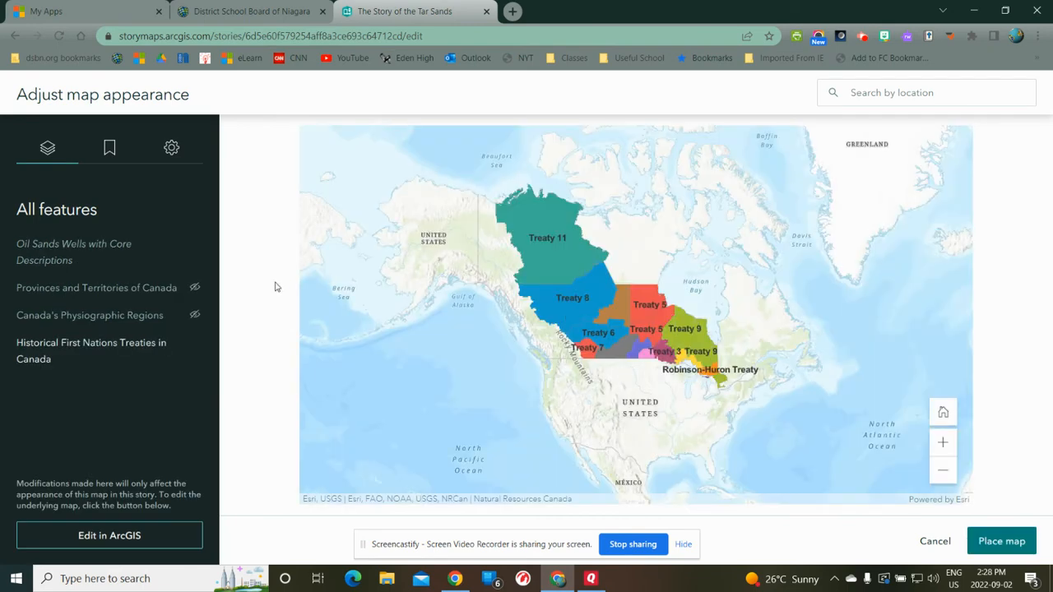
Show Canada's Physiographic Regions instead of Historical First Nations Treaties in Canada, frame the map on the oil sands wells, and place it in the slide
left_click(194, 349)
left_click(195, 317)
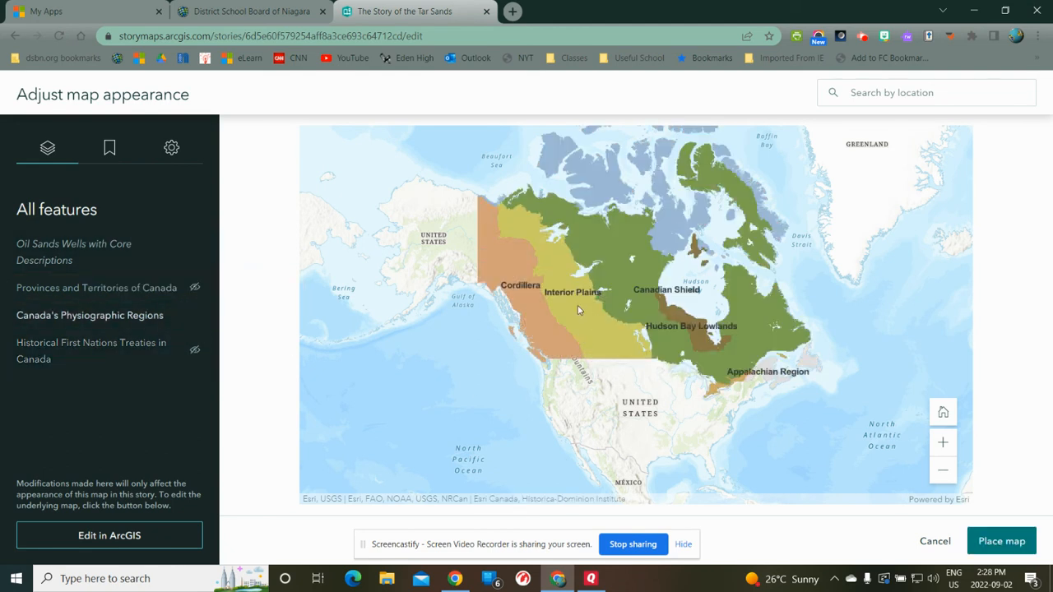
scroll(589, 319, "up", 2)
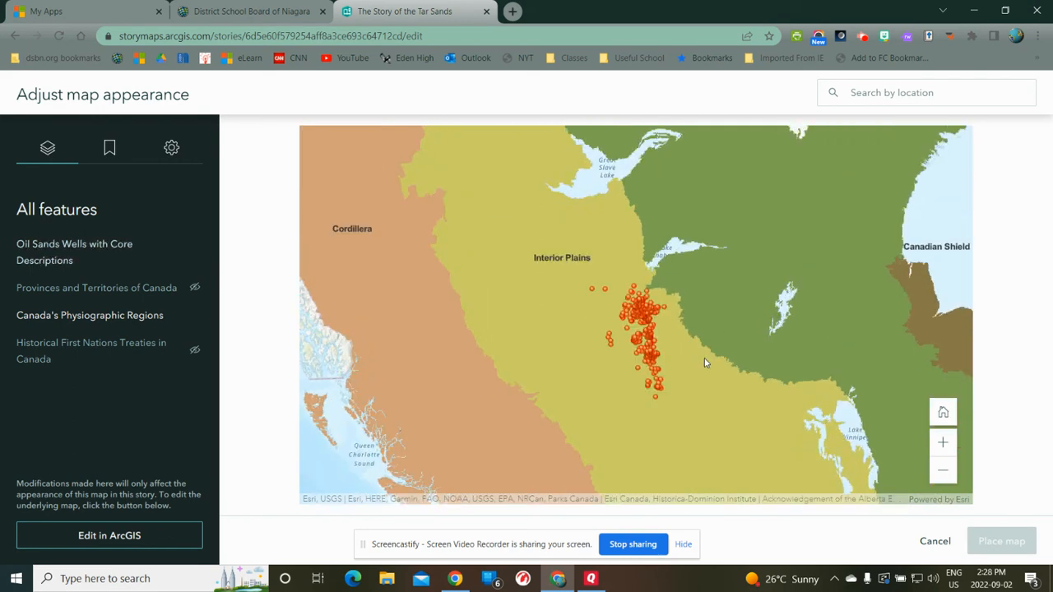
left_click(1012, 542)
Write "Landform Region Containing The Oil Sands" in the second slide's text area, followed by a paragraph of placeholder text
left_click(101, 236)
type("Land")
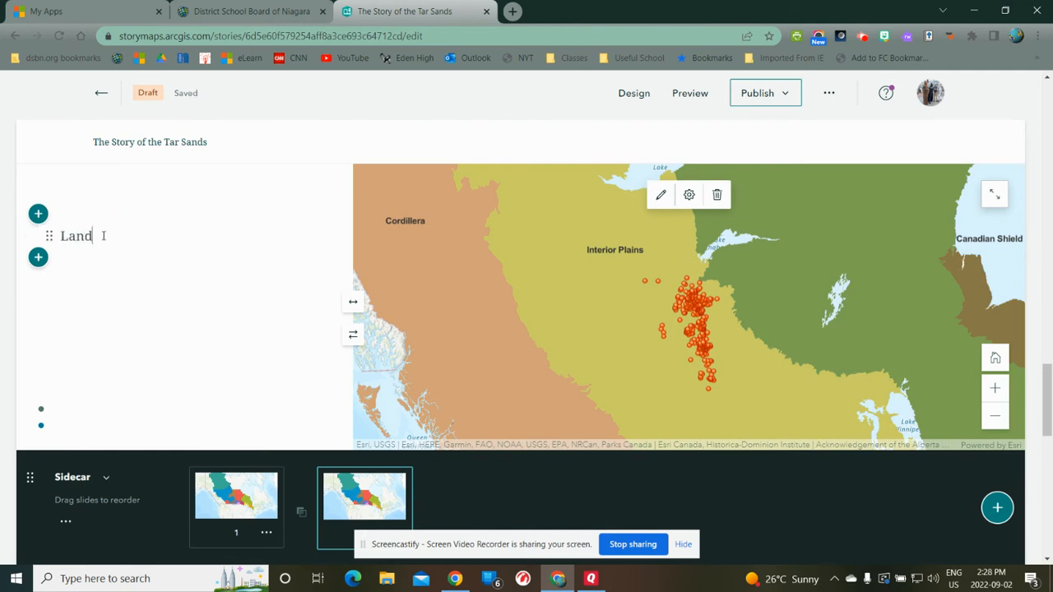
type("form Region Contain")
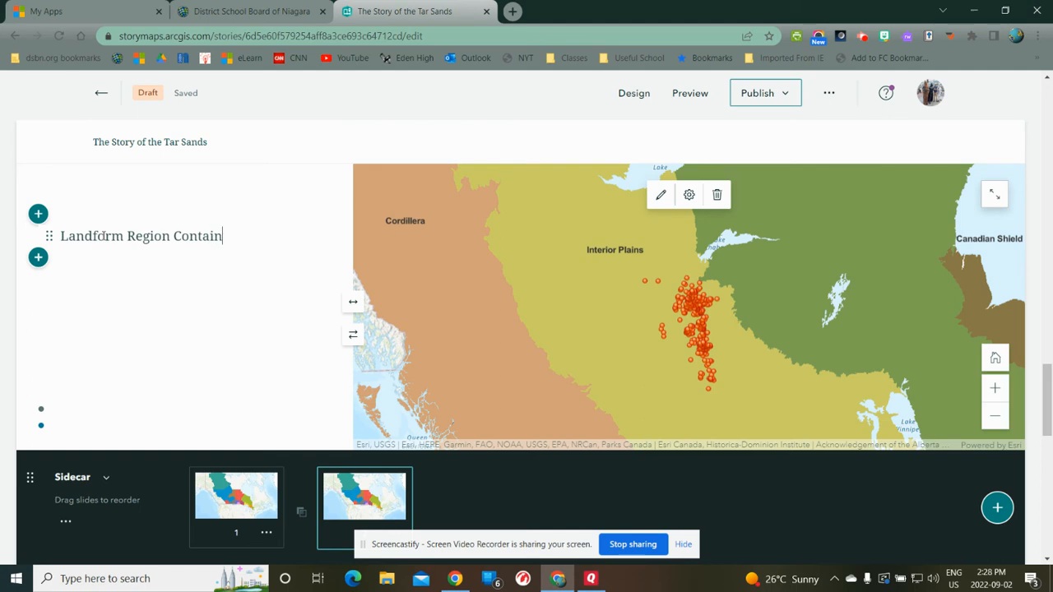
type("The Oil Sands")
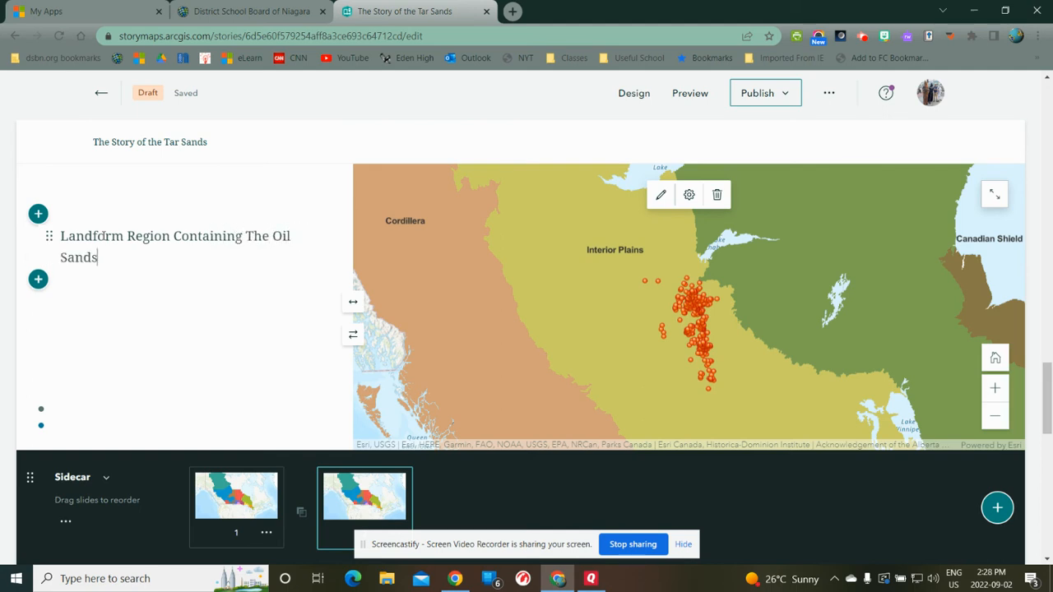
key("Return")
type("alkjd;lkafjd;klfjad;slkfj;")
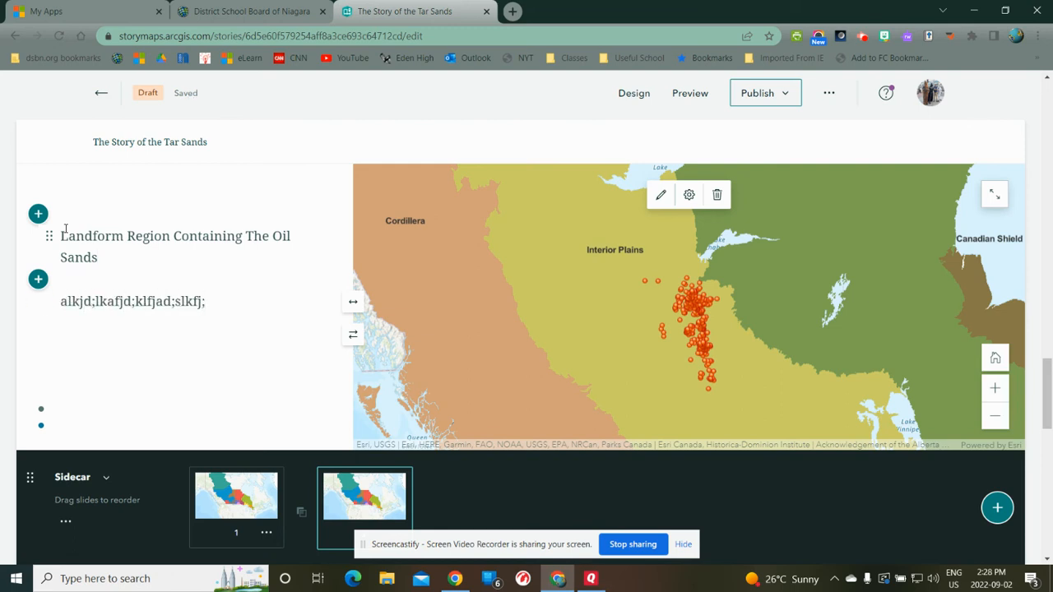
type(" ad;fja;kdjf")
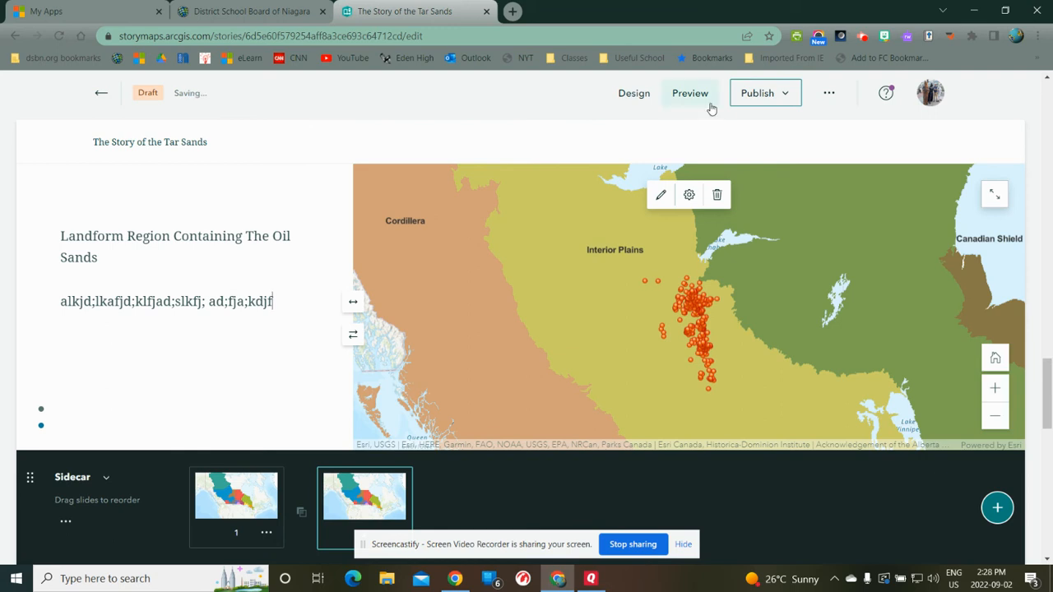
Preview the story from the title through the express map and both sidecar slides, and return to editing
left_click(690, 95)
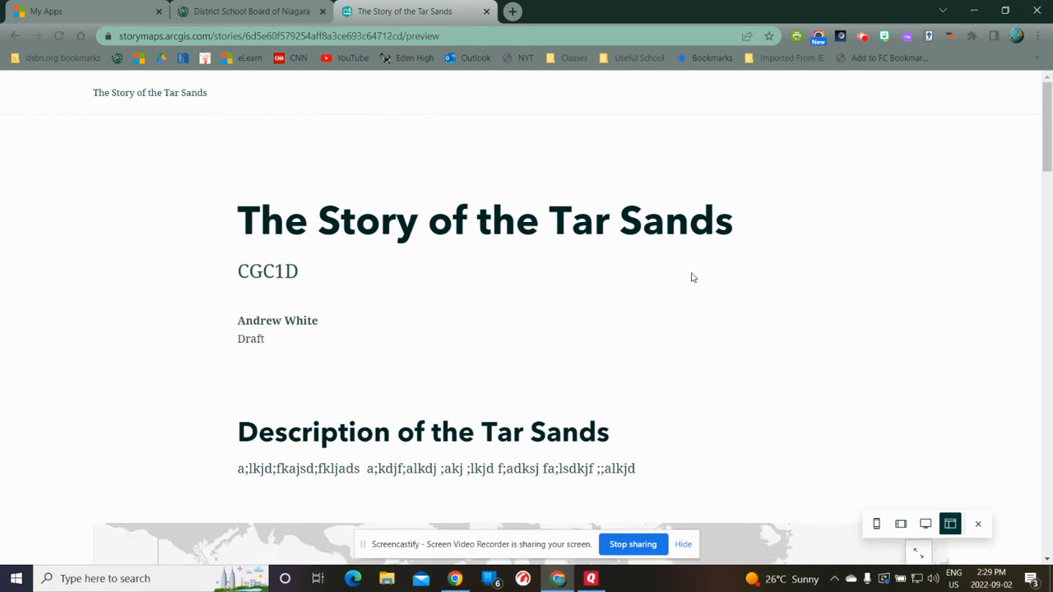
scroll(695, 273, "down", 5)
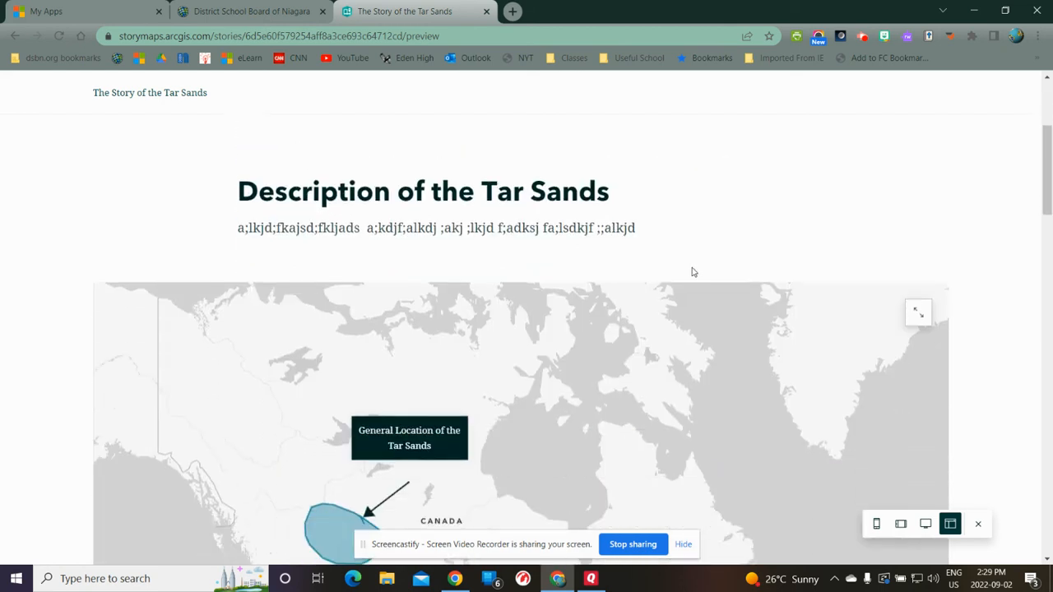
scroll(692, 268, "down", 4)
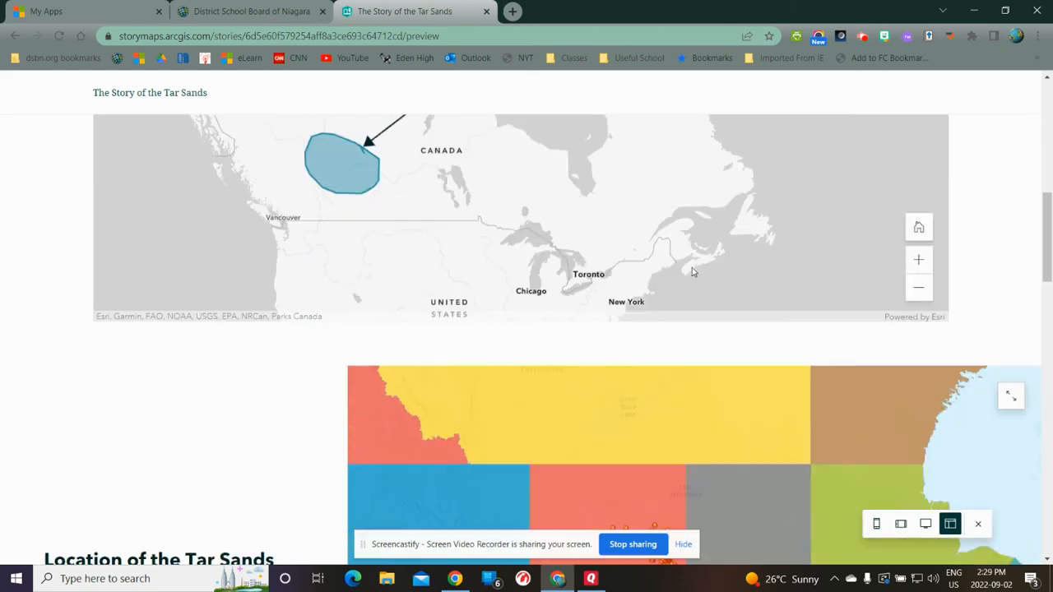
scroll(692, 271, "down", 4)
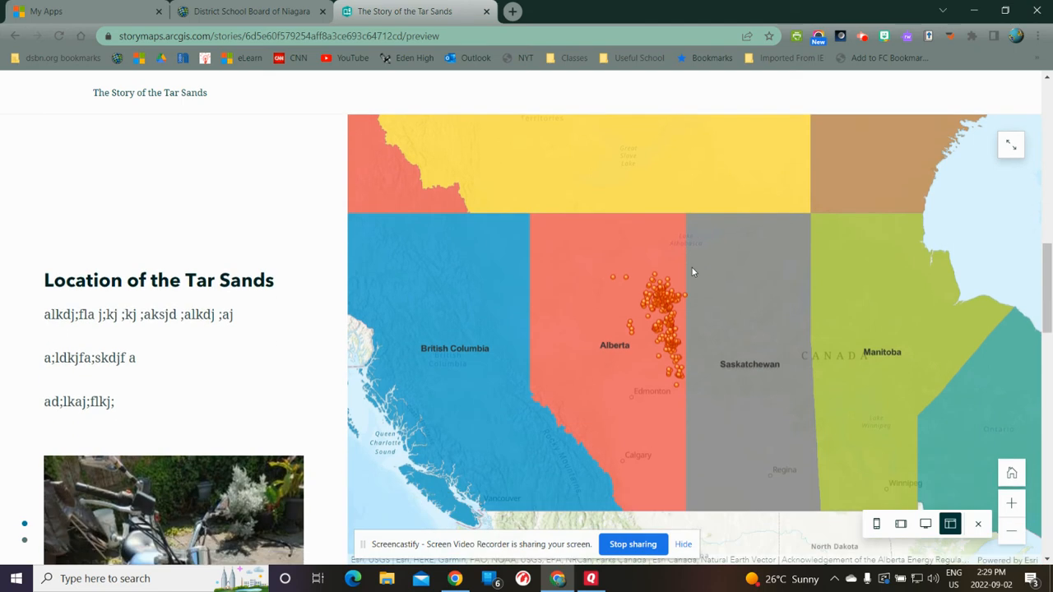
scroll(691, 271, "down", 1)
scroll(681, 273, "down", 4)
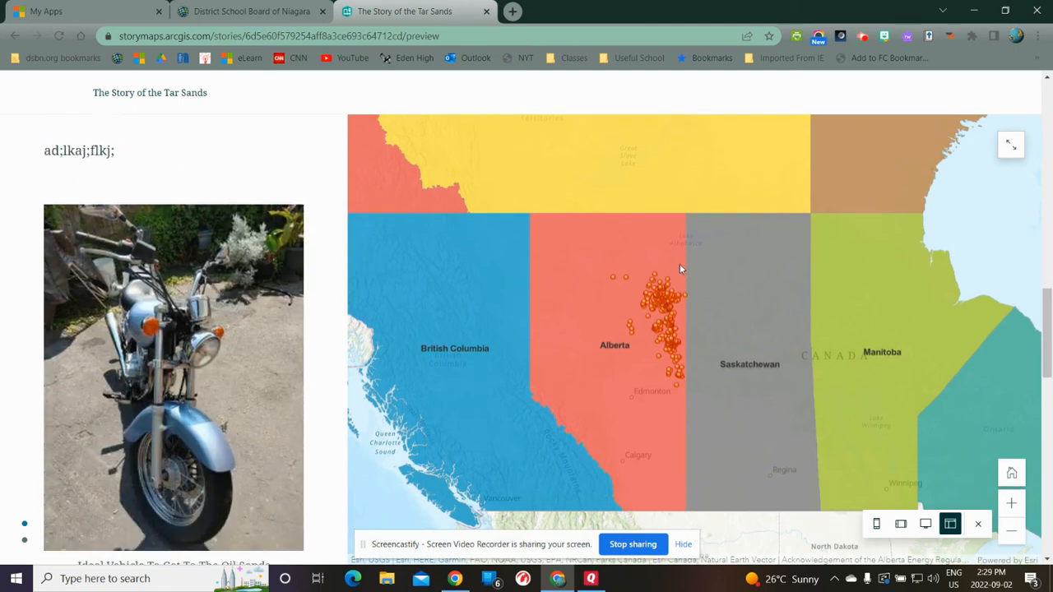
scroll(679, 267, "down", 5)
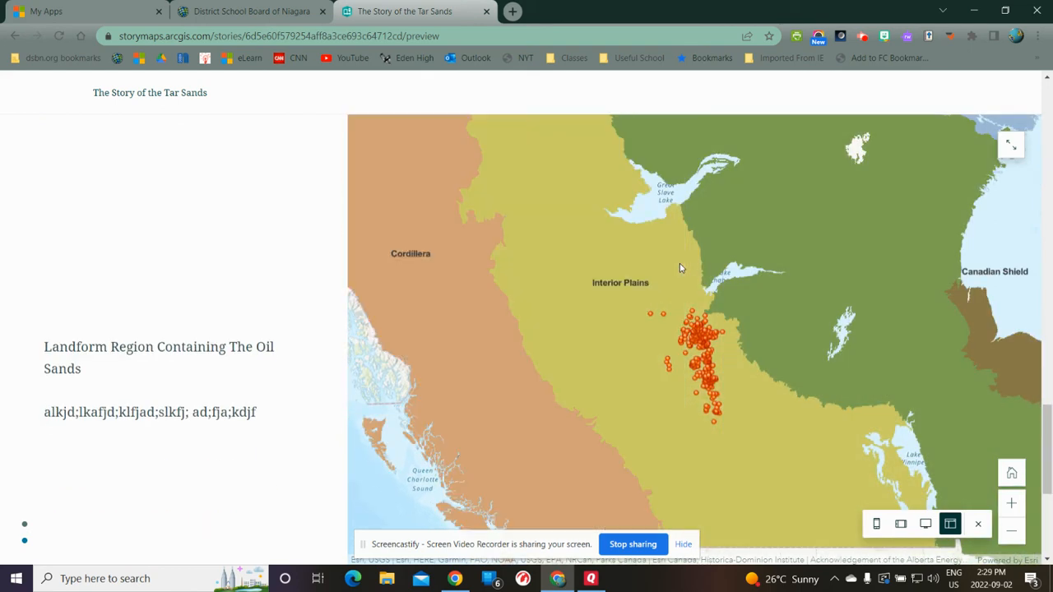
scroll(679, 267, "down", 2)
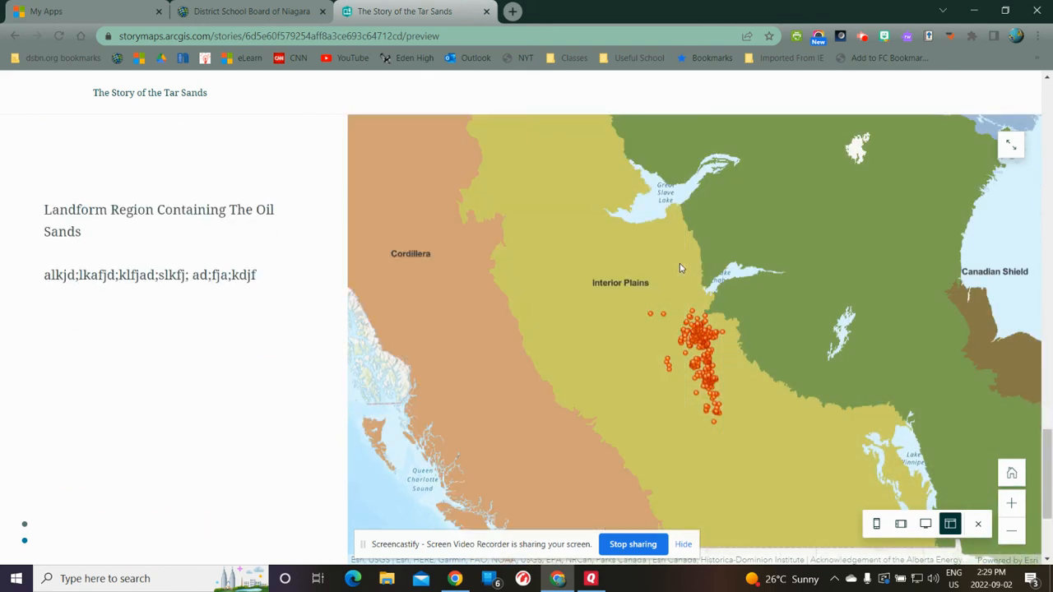
scroll(679, 267, "down", 1)
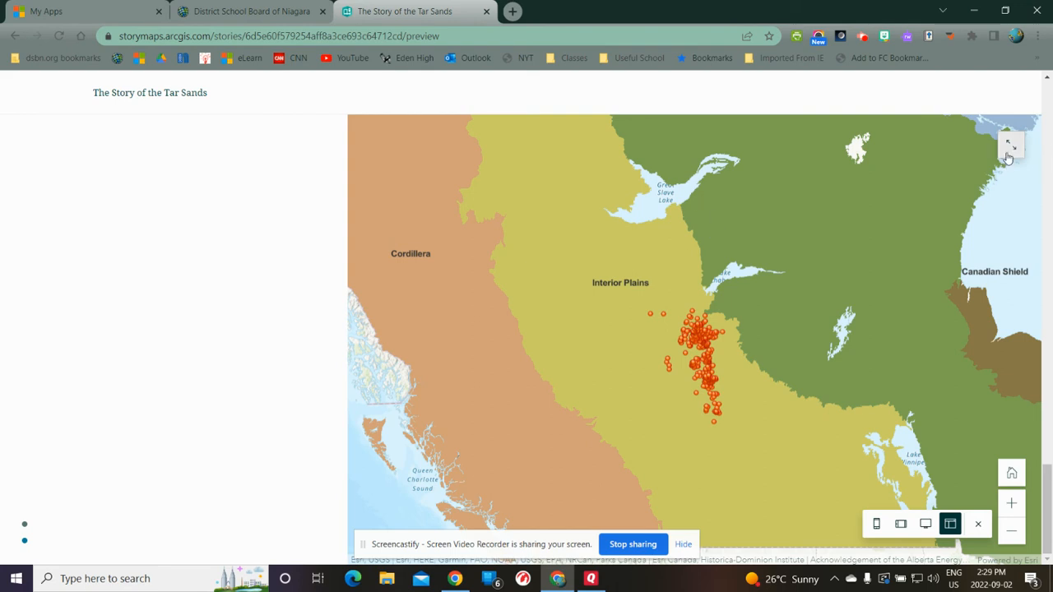
left_click(978, 527)
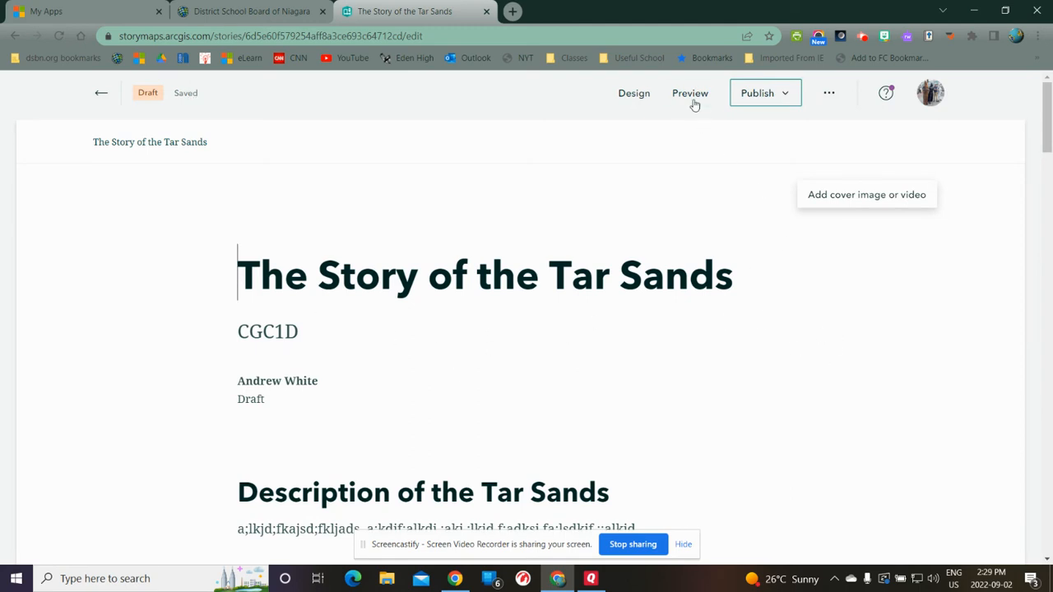
Set the story's cover to the side-by-side layout and apply the Obsidian theme
left_click(630, 94)
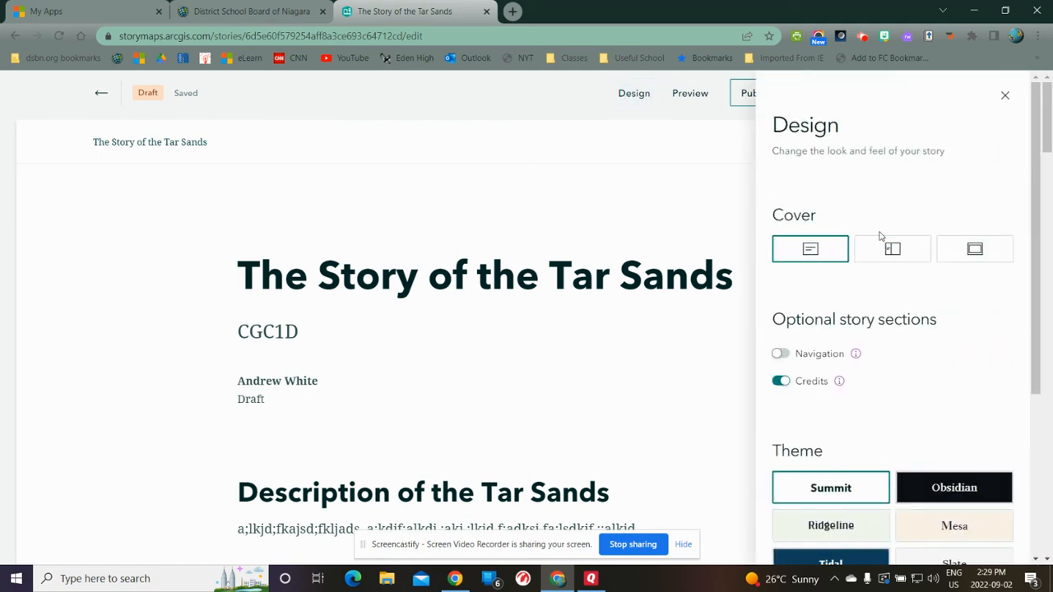
left_click(902, 251)
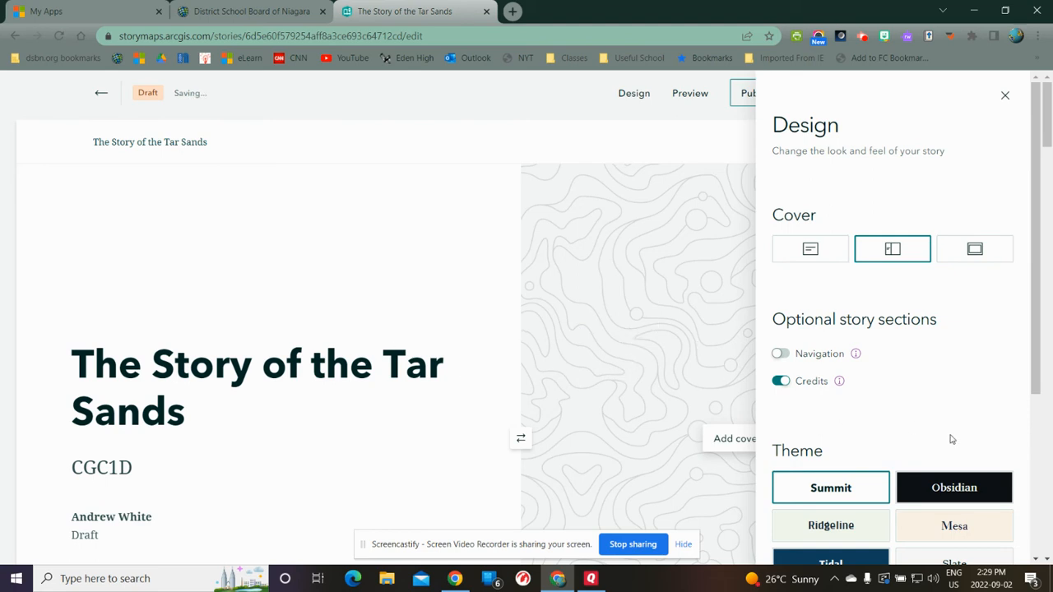
scroll(896, 506, "down", 2)
scroll(895, 508, "down", 1)
left_click(827, 359)
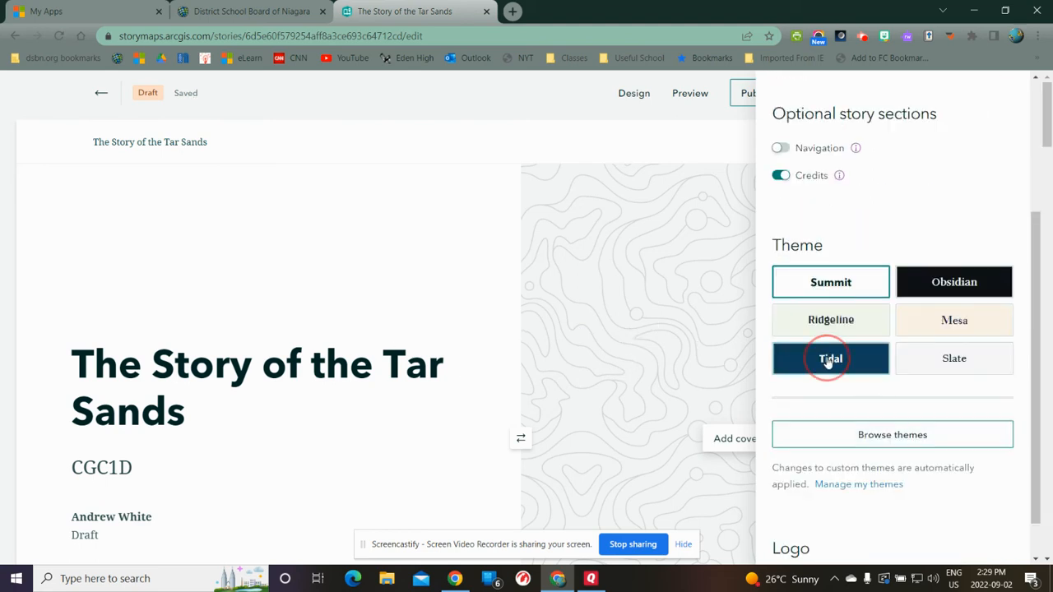
left_click(938, 283)
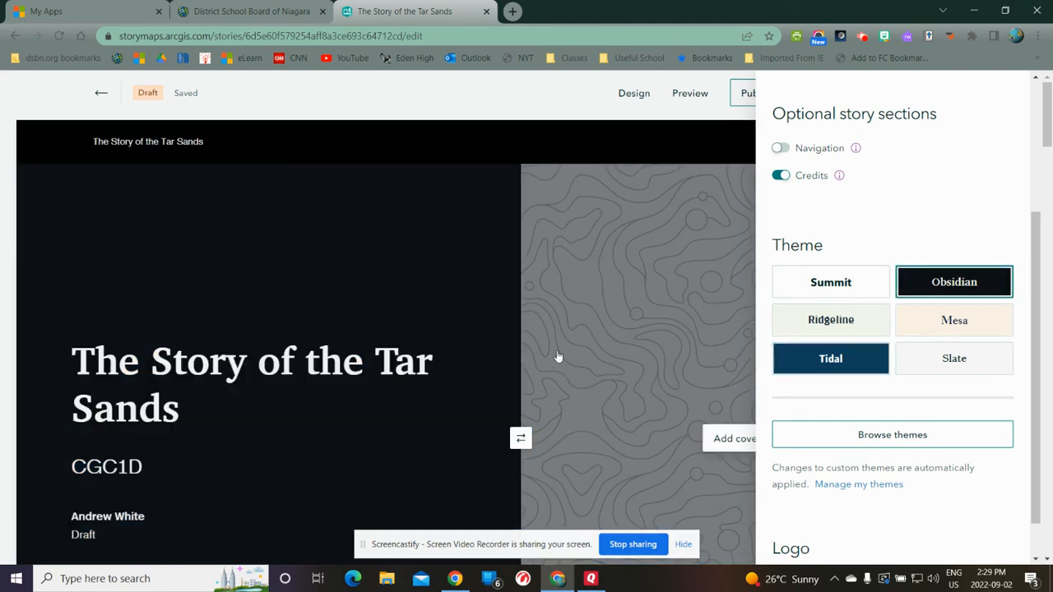
left_click(683, 268)
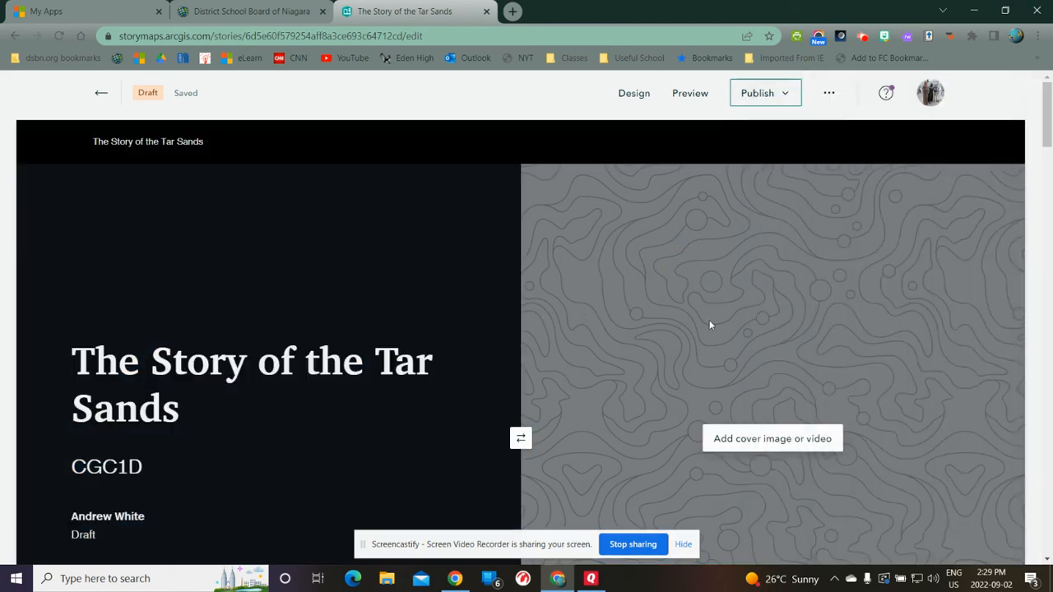
Upload the "big fire" photo from the Delete me photos folder as the story's cover image
left_click(782, 442)
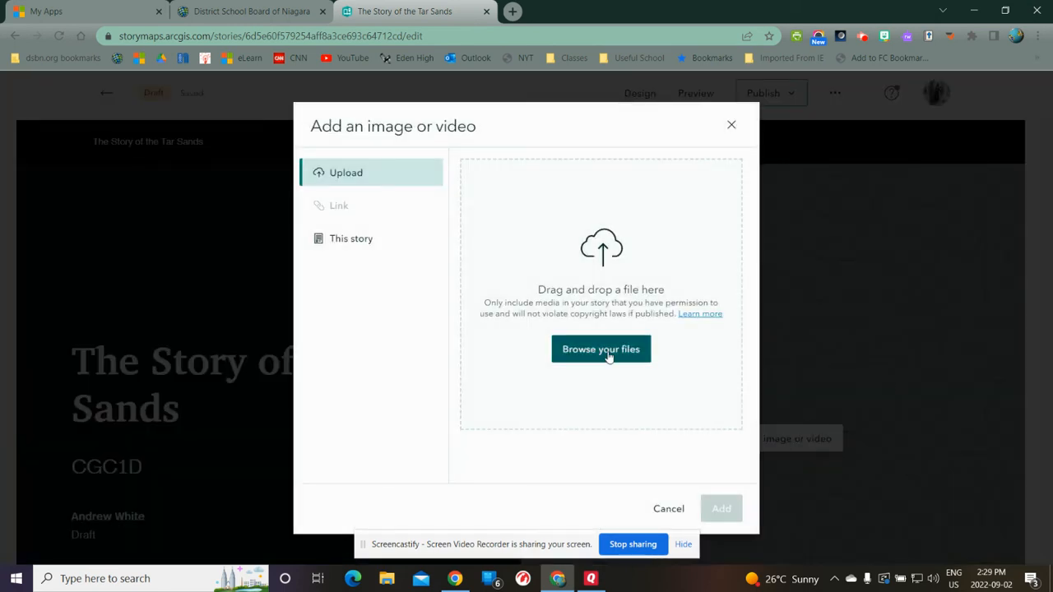
left_click(607, 352)
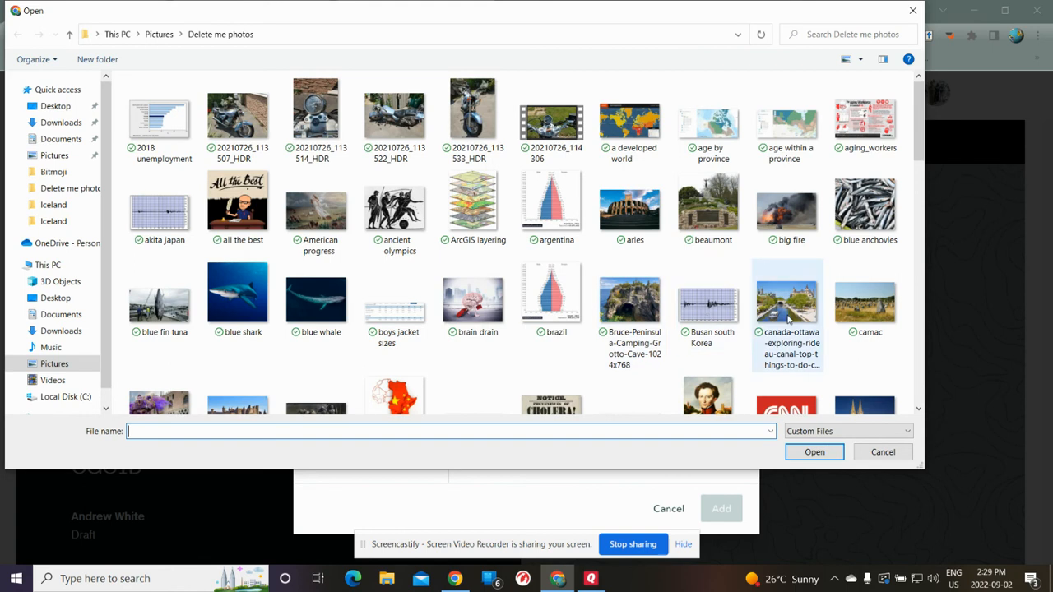
left_click(786, 208)
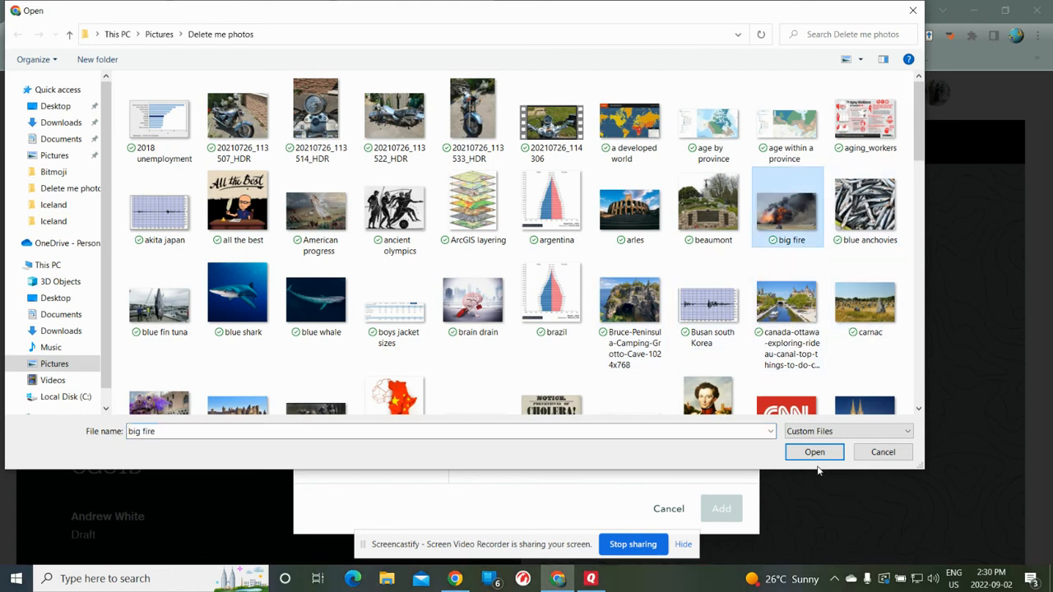
left_click(814, 452)
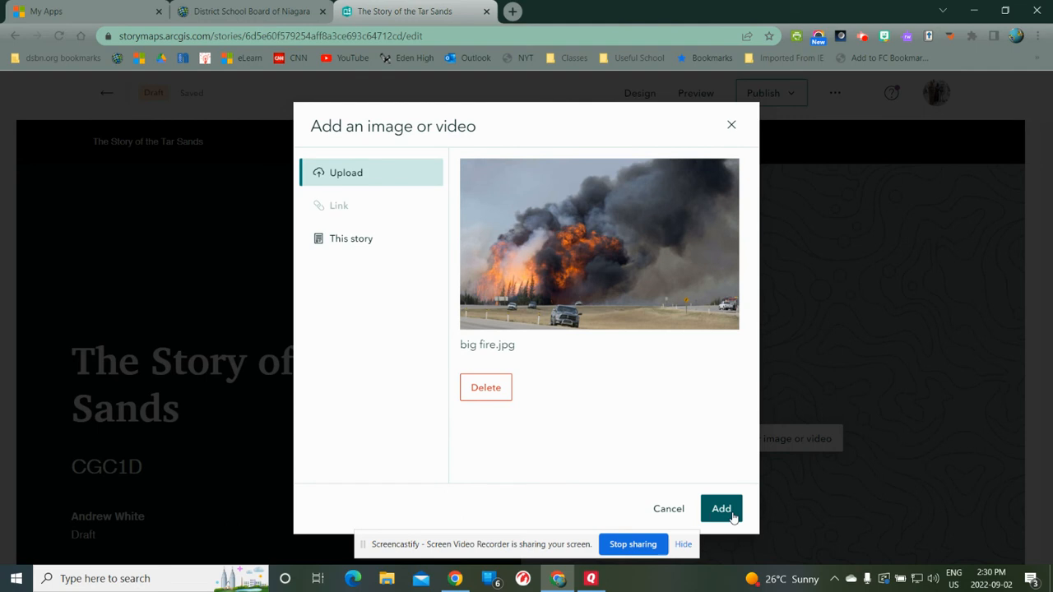
left_click(721, 509)
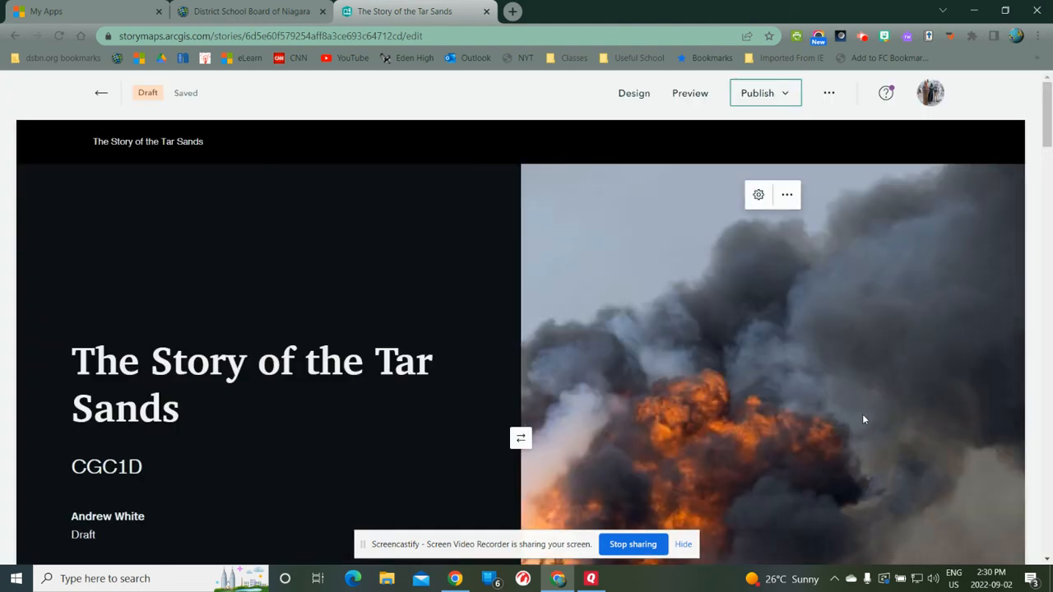
Review the restyled story from the cover through the text and express map to the end of the sidecar
scroll(865, 408, "down", 3)
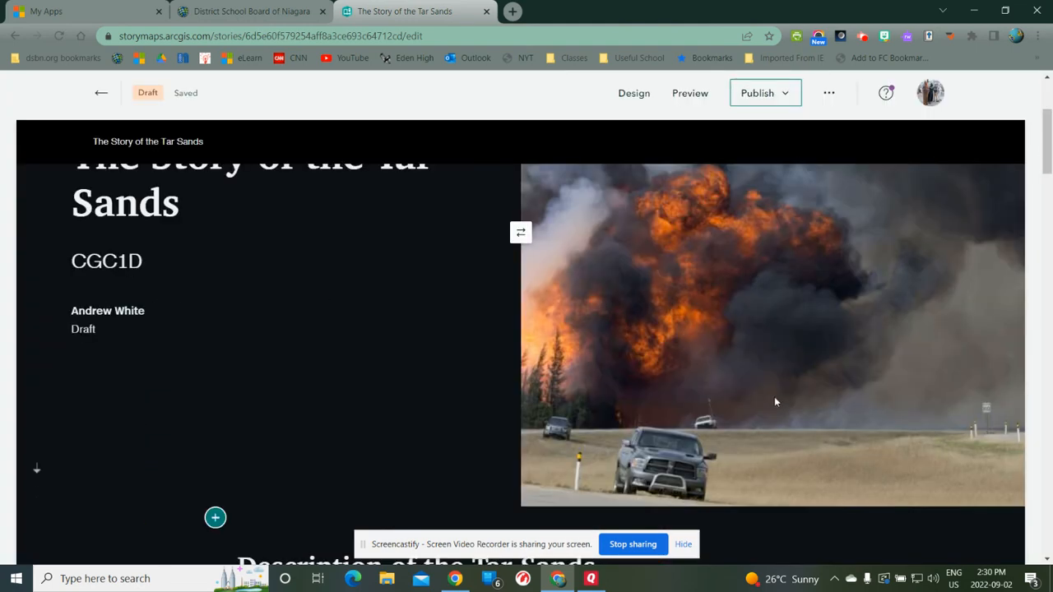
scroll(365, 332, "down", 5)
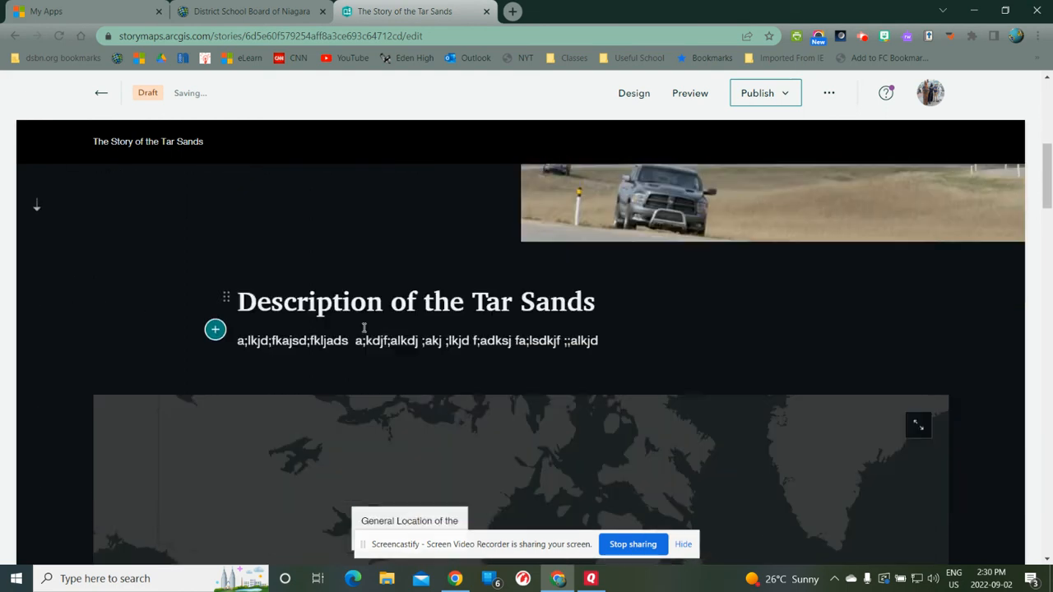
scroll(770, 357, "down", 4)
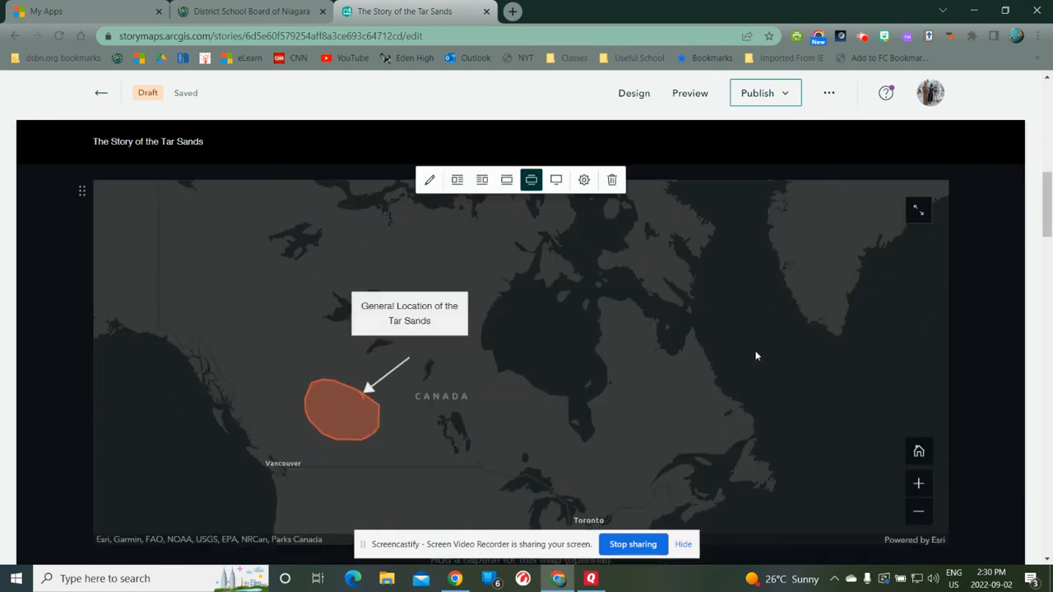
scroll(754, 350, "down", 7)
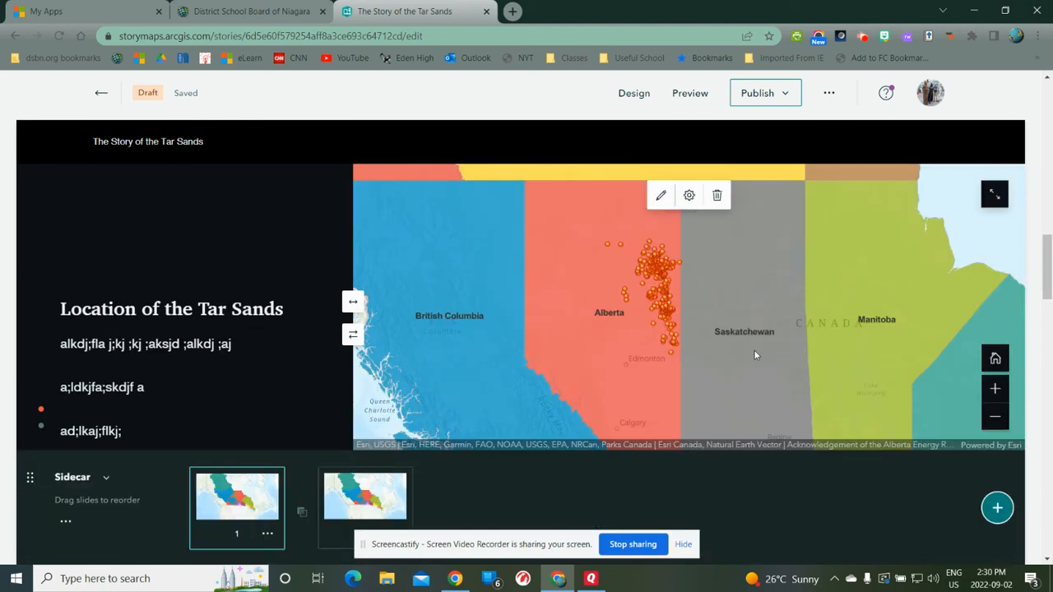
scroll(750, 354, "down", 6)
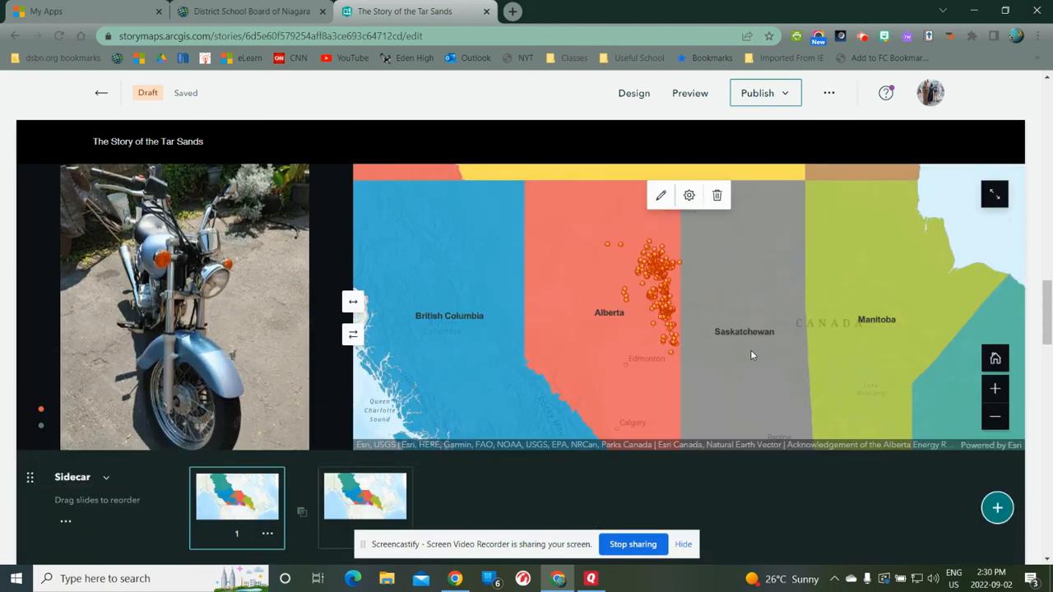
scroll(748, 355, "down", 4)
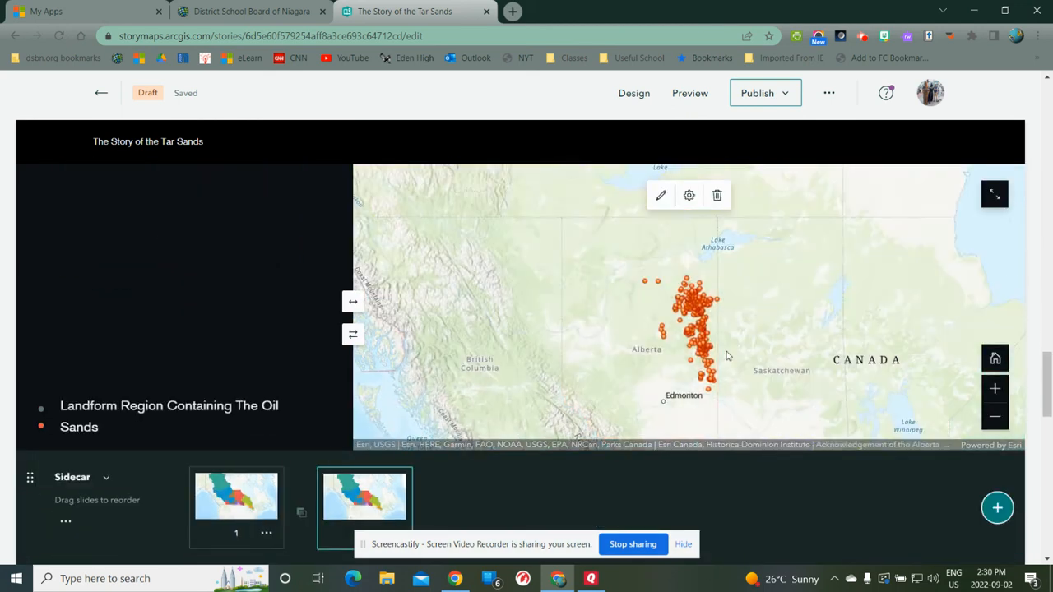
scroll(727, 355, "down", 3)
Add a third slide to the sidecar and fill its media area with the Bruce-Peninsula-Camping-Grotto-Cave-1024x768 image
left_click(998, 507)
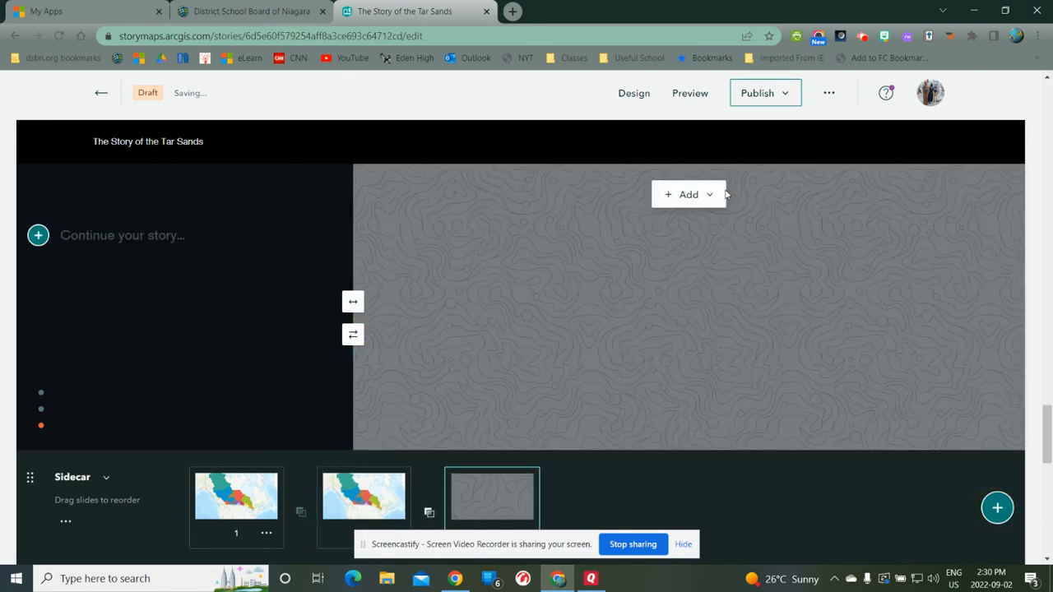
left_click(697, 194)
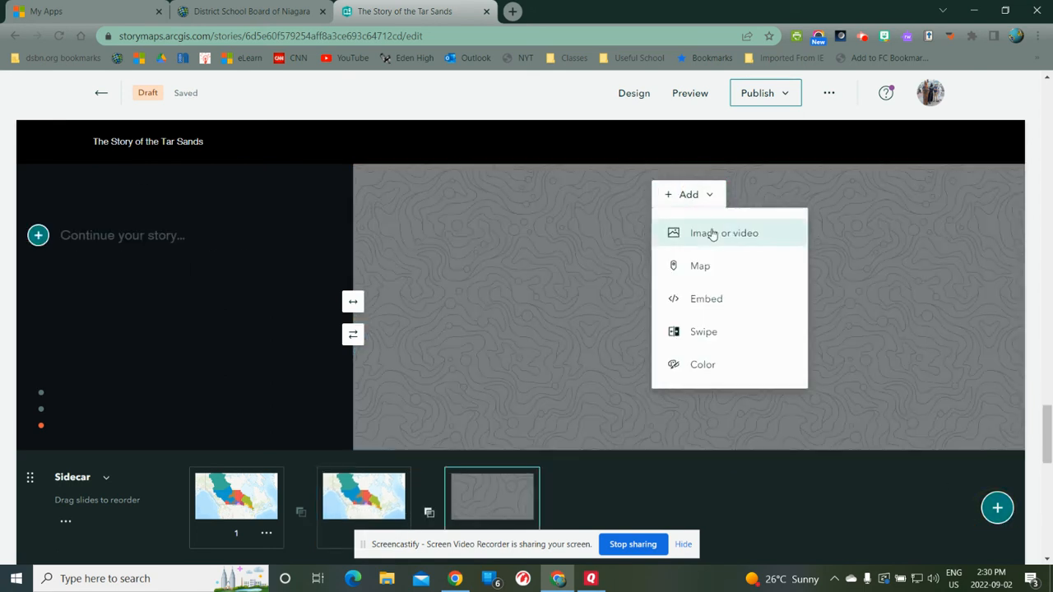
left_click(712, 234)
left_click(617, 352)
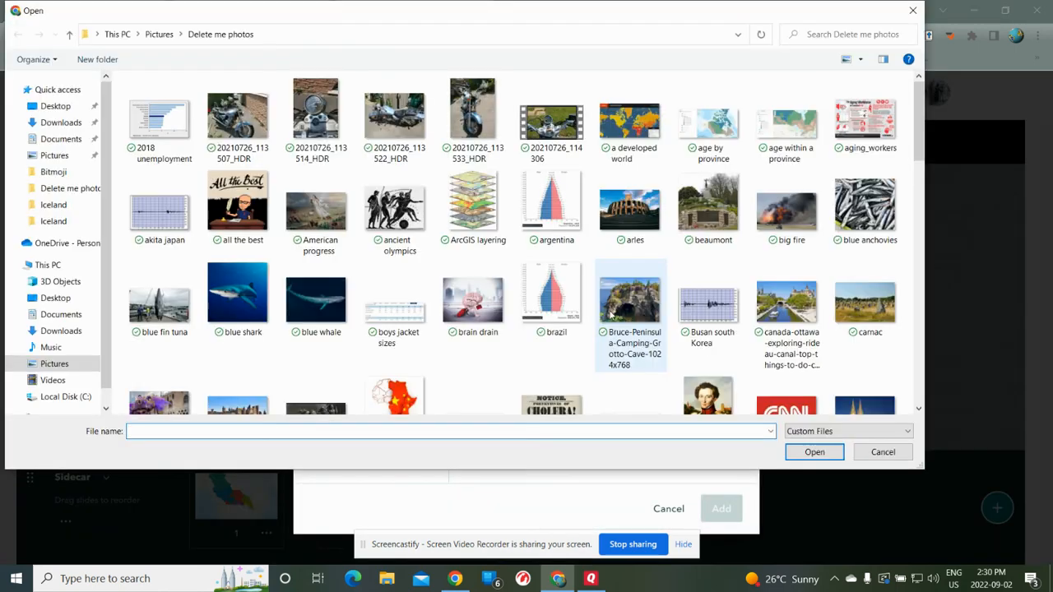
left_click(626, 308)
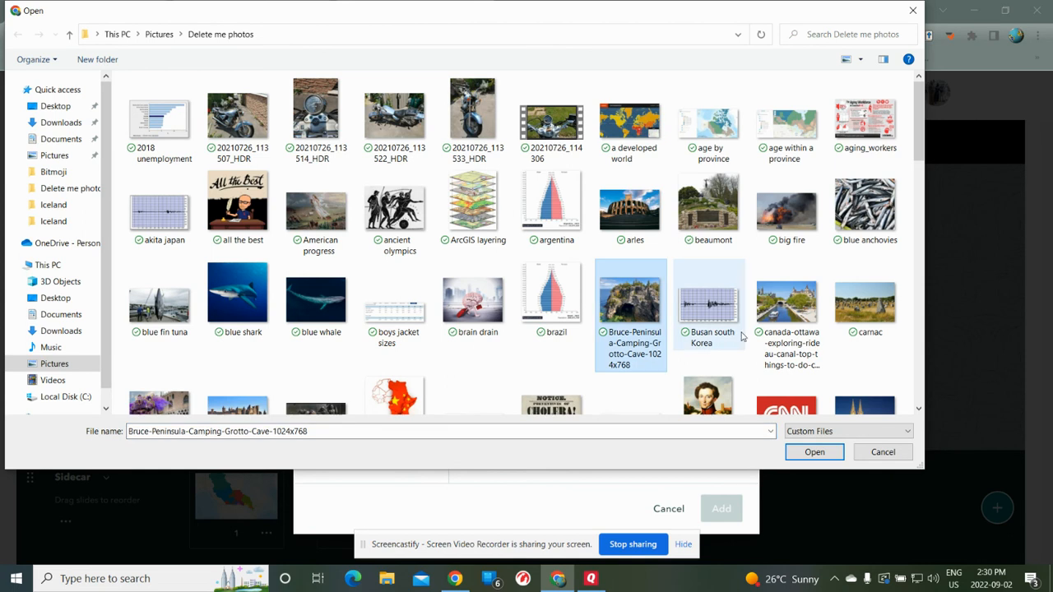
left_click(822, 453)
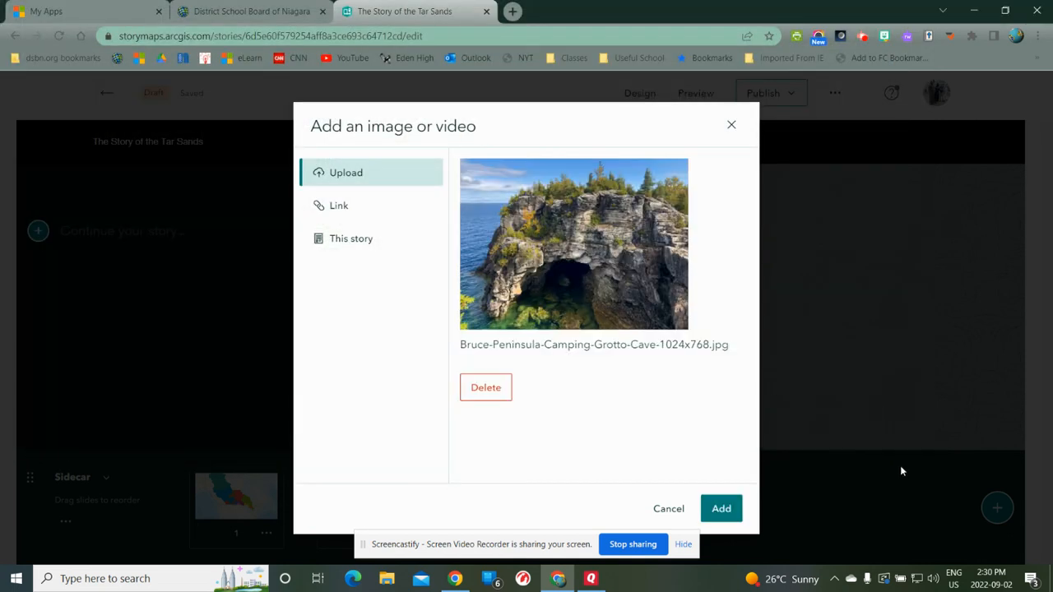
left_click(731, 509)
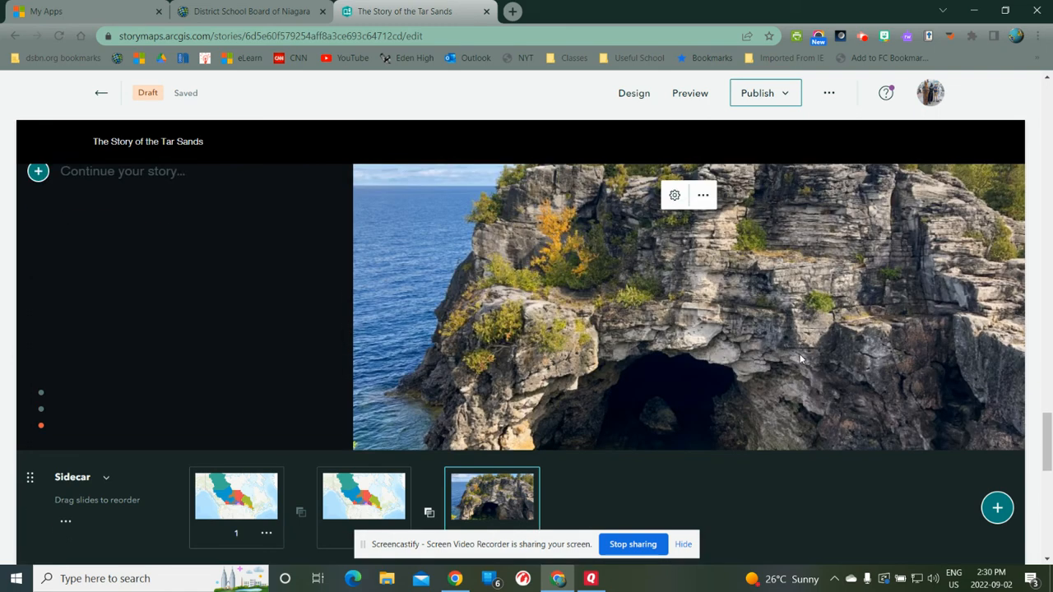
Set the cave image's focal point on the cave opening with Fill (crop), and move its slide to second place in the sidecar
left_click(680, 195)
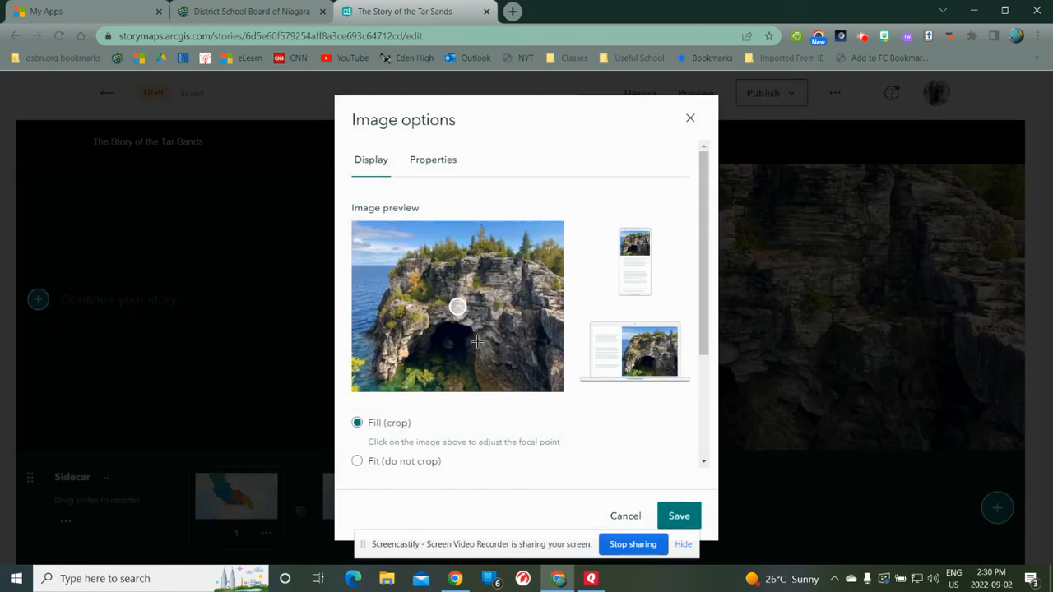
left_click(451, 341)
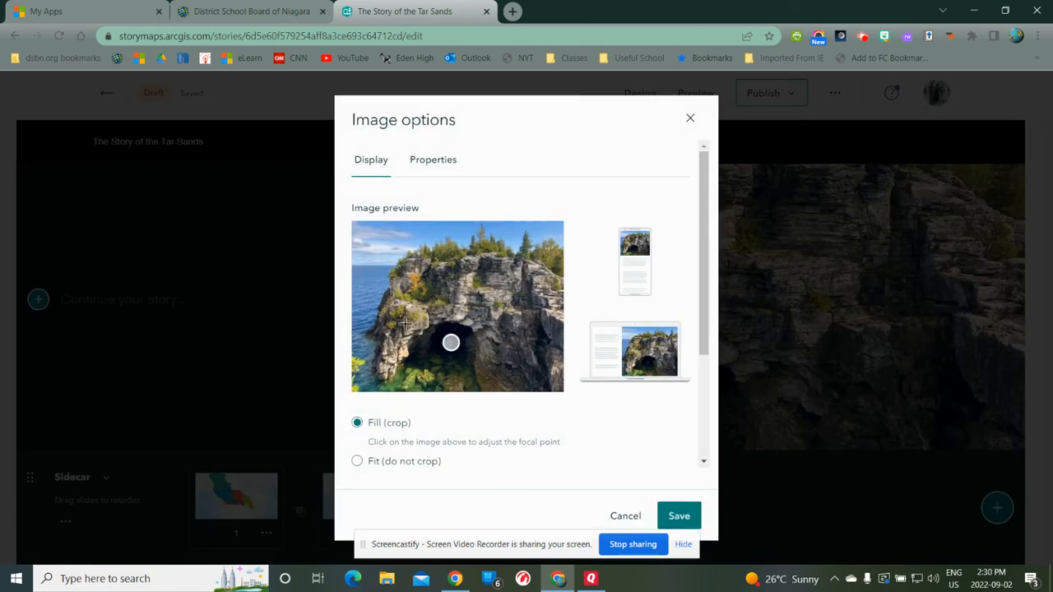
left_click(471, 253)
left_click(450, 339)
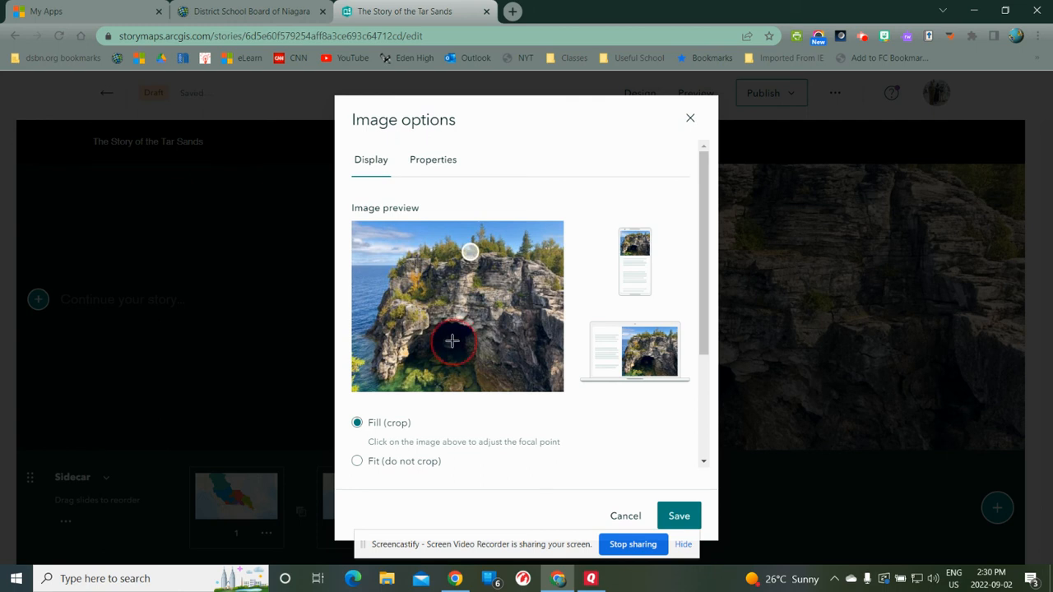
left_click(681, 518)
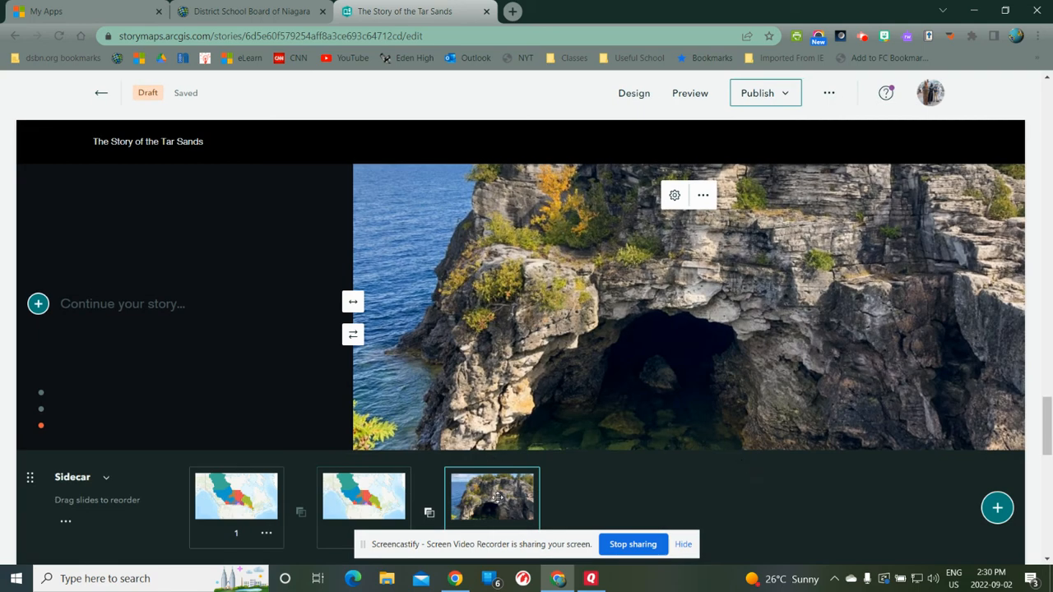
left_click_drag(491, 498, 354, 498)
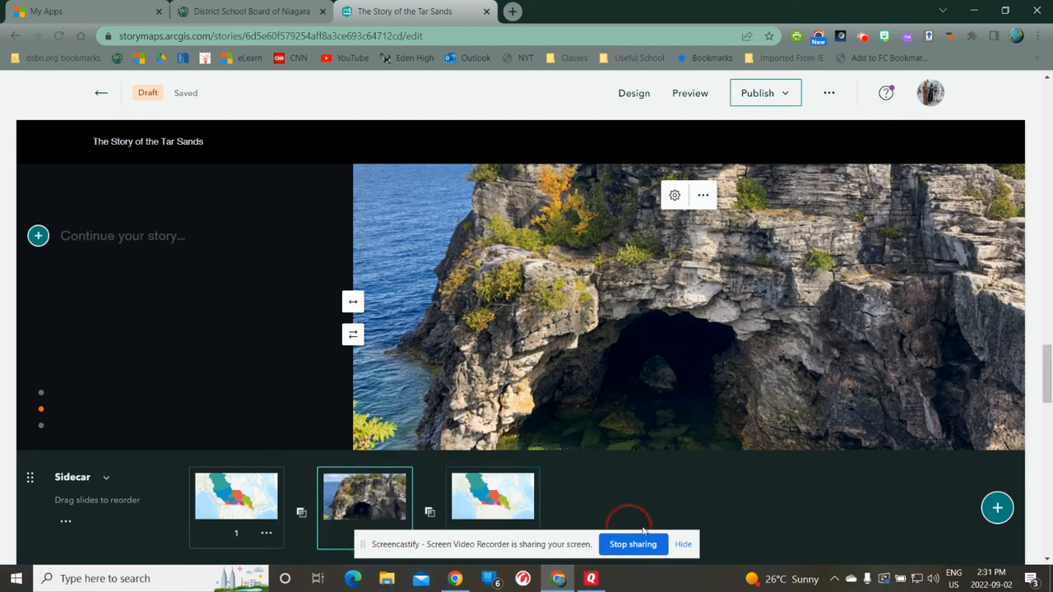
Examine the options available for single slides and for the whole sidecar, and display the landform region slide
left_click(267, 534)
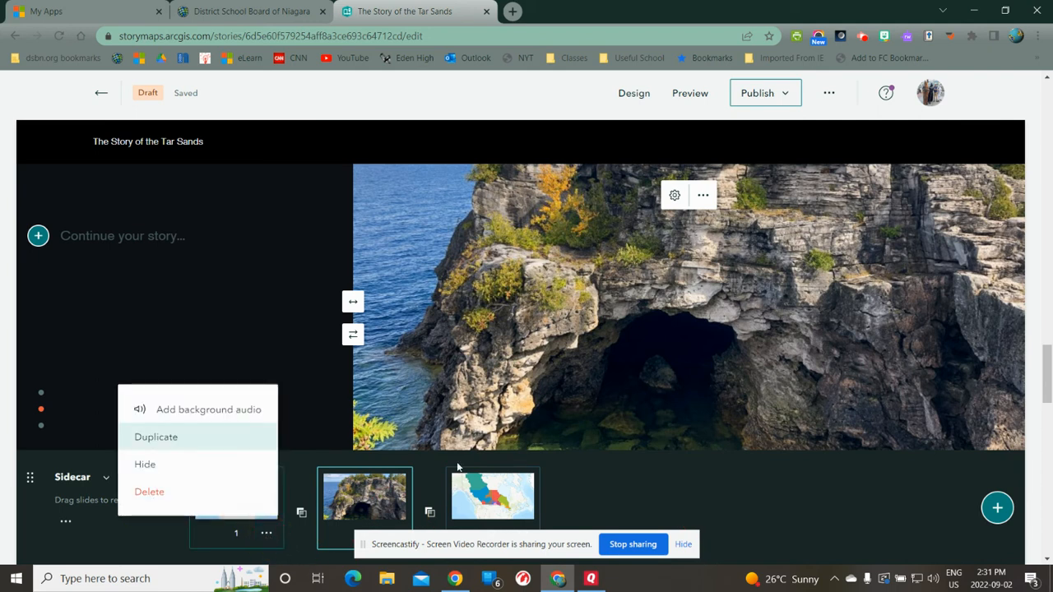
left_click(655, 493)
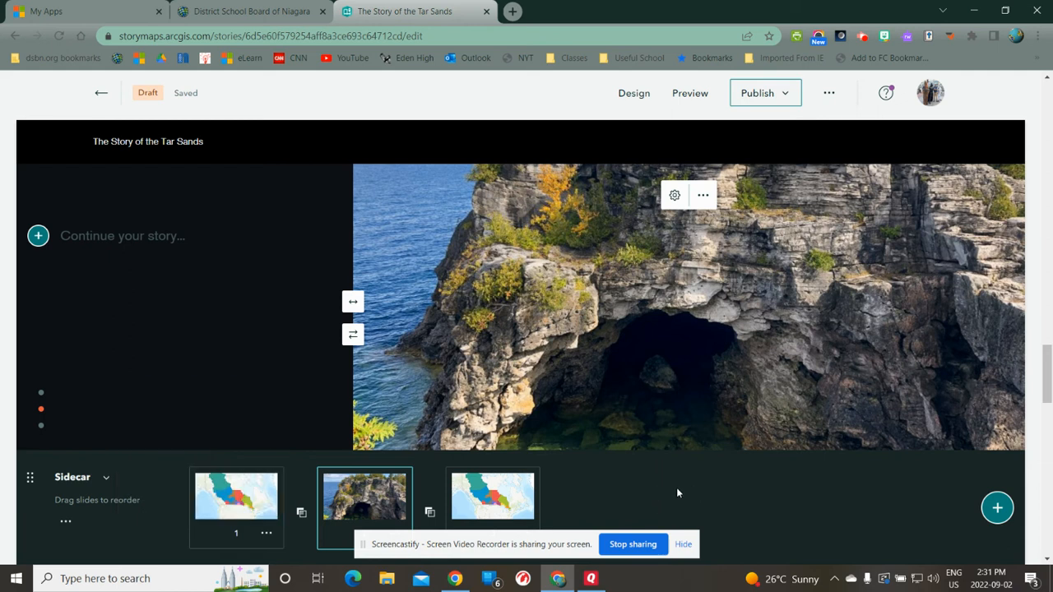
left_click(64, 523)
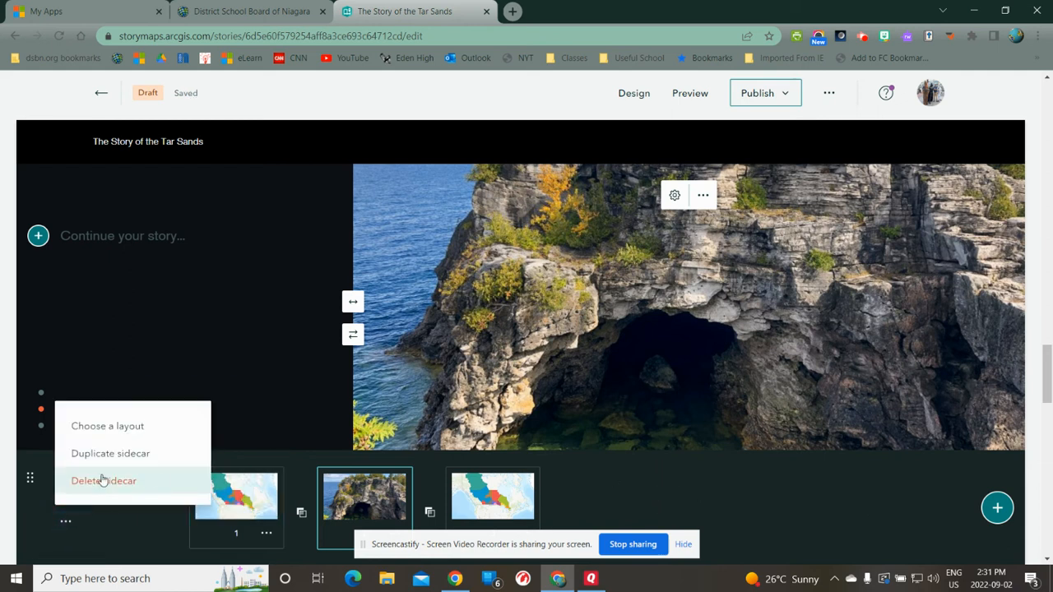
left_click(650, 510)
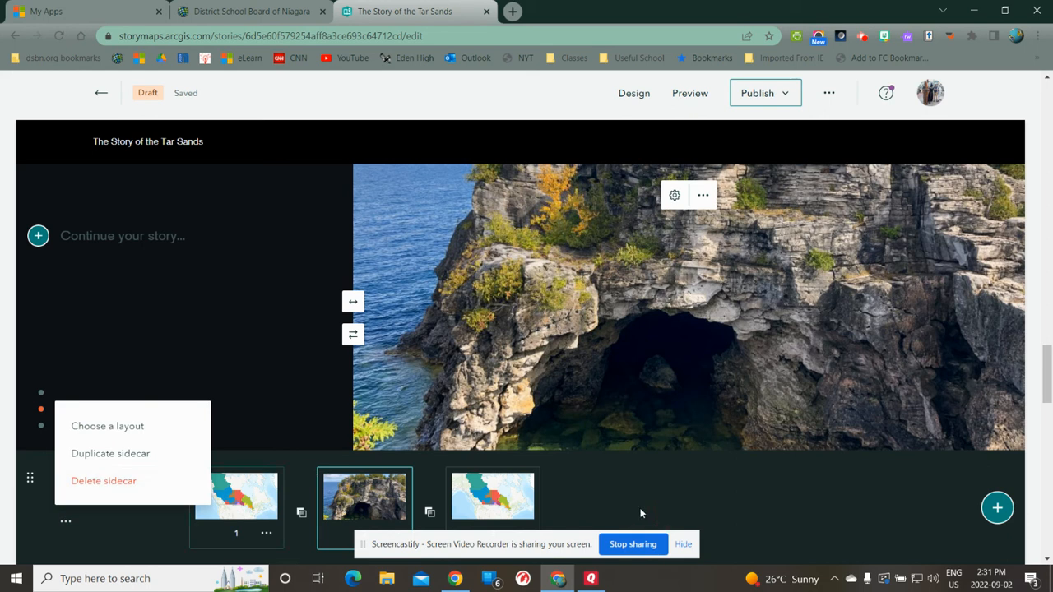
left_click(488, 489)
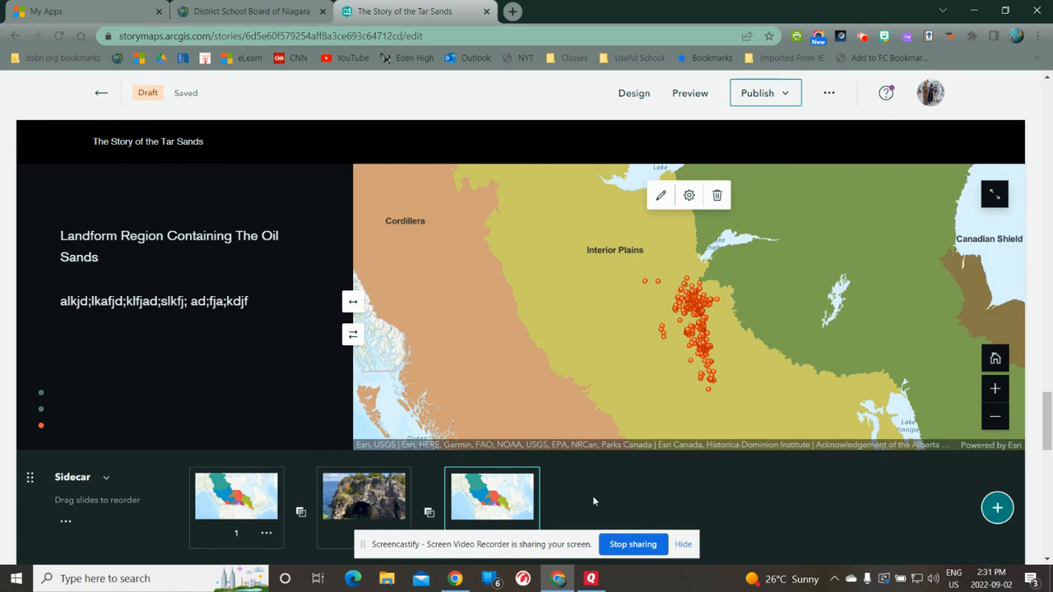
left_click(683, 544)
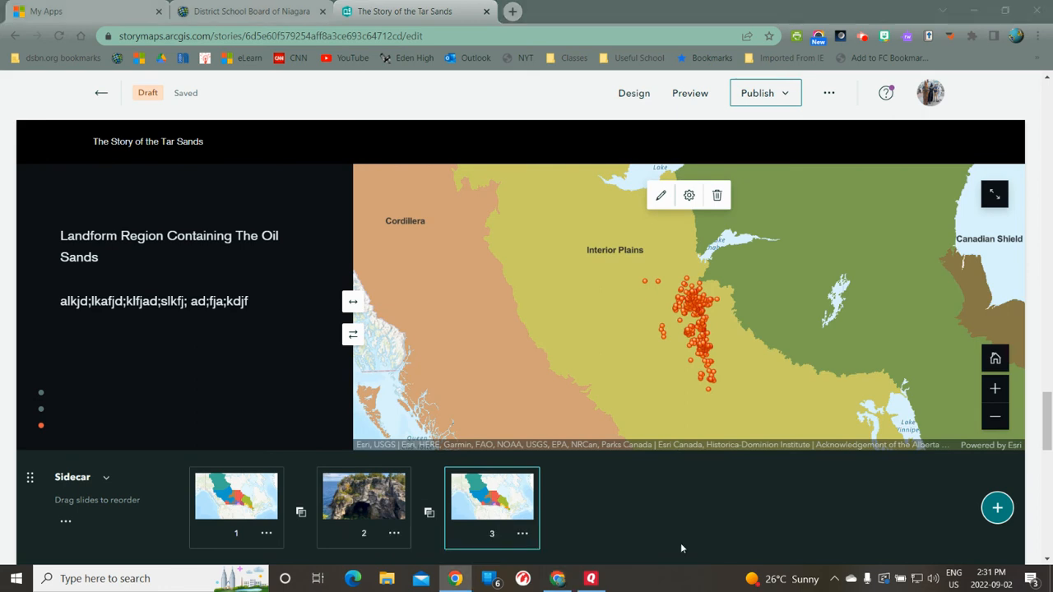
left_click(523, 535)
left_click(648, 514)
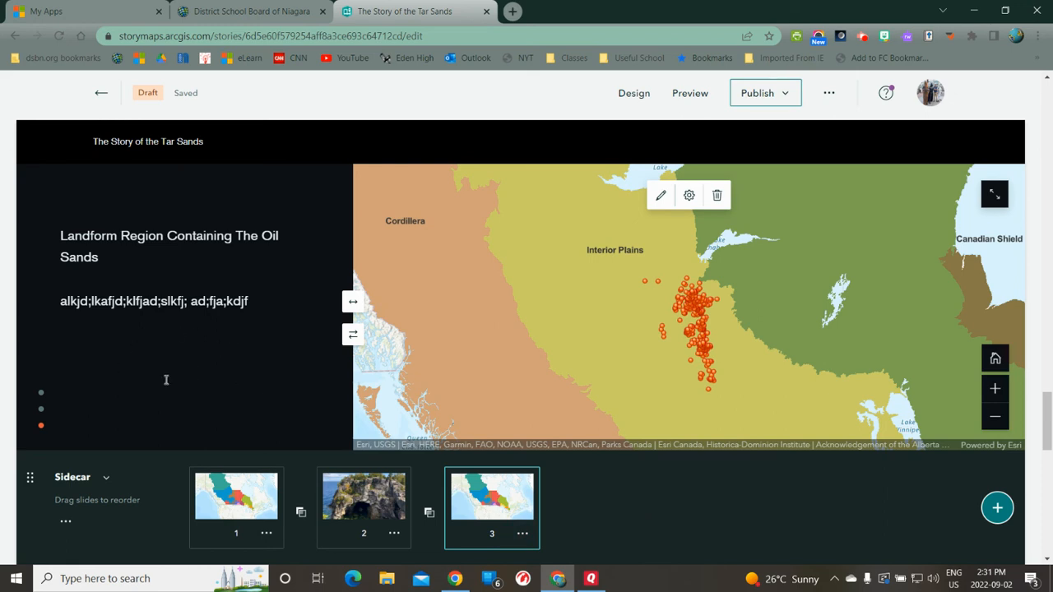
Insert a map action labelled "Canadian Shield" below the placeholder paragraph in the landform region slide
left_click(252, 299)
left_click(38, 345)
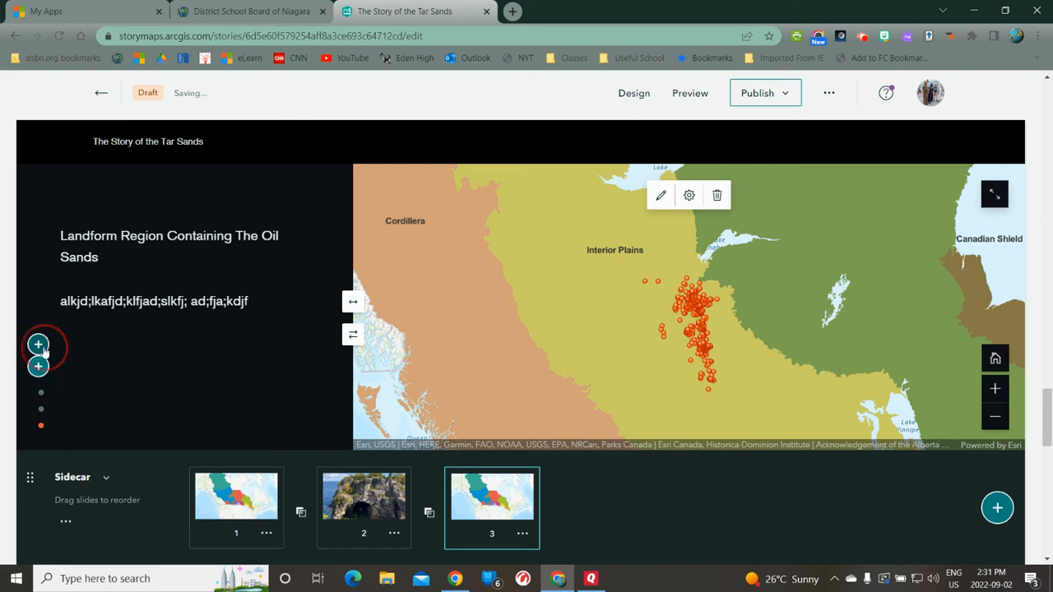
left_click(151, 397)
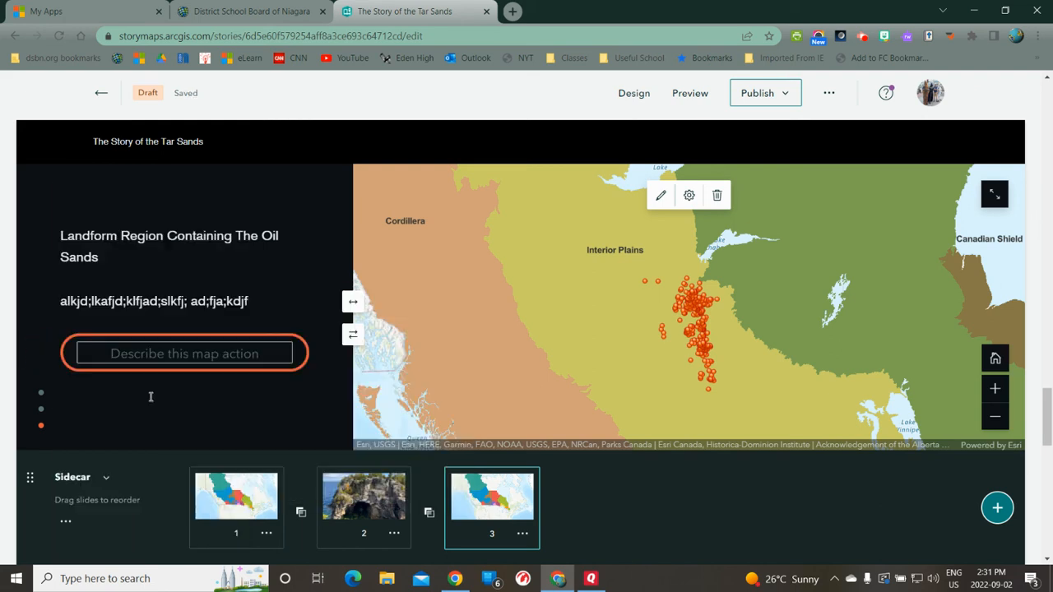
left_click(208, 355)
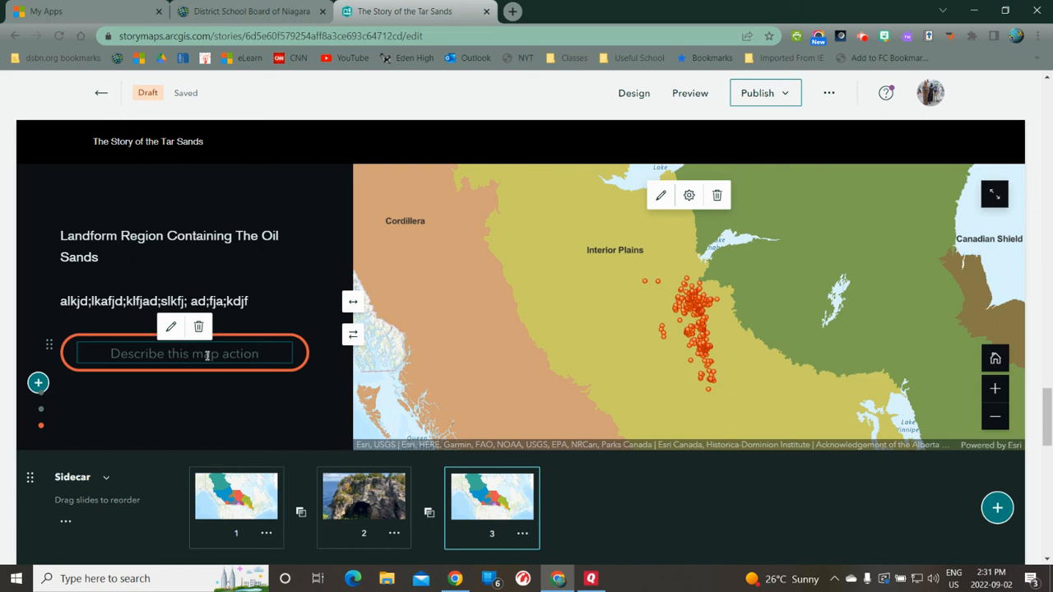
type("Canadian Shield")
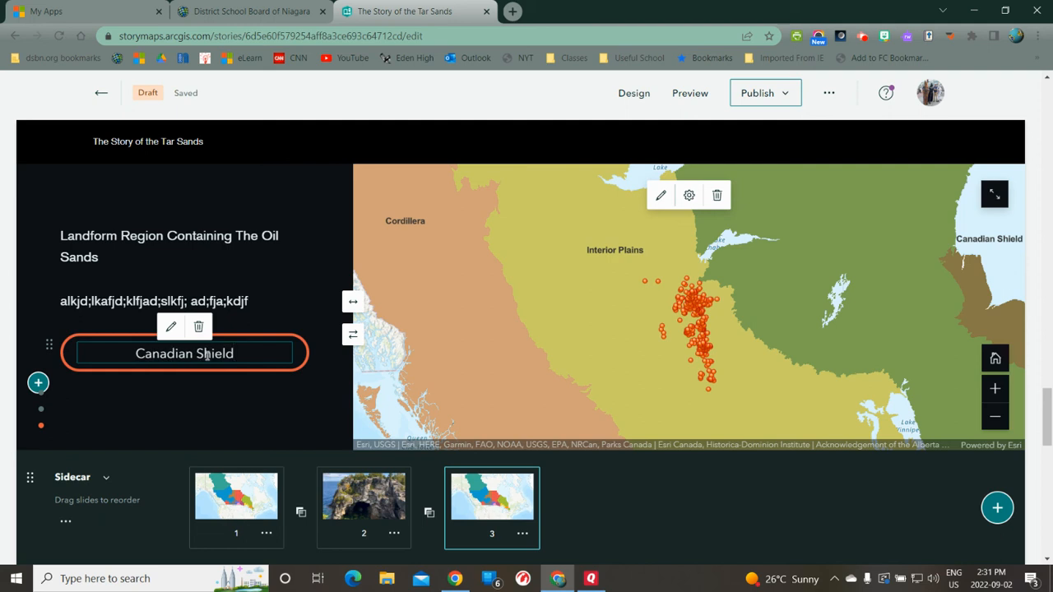
key("Return")
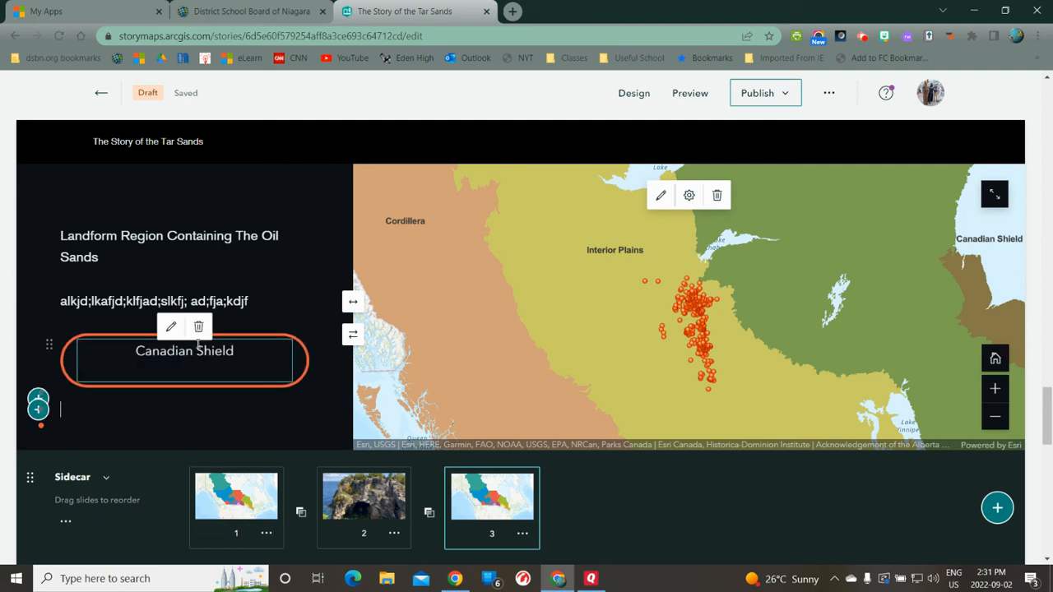
Configure the Canadian Shield map action to frame the whole Canadian Shield region around Hudson Bay, and save the action
left_click_drag(238, 352, 212, 352)
left_click(171, 329)
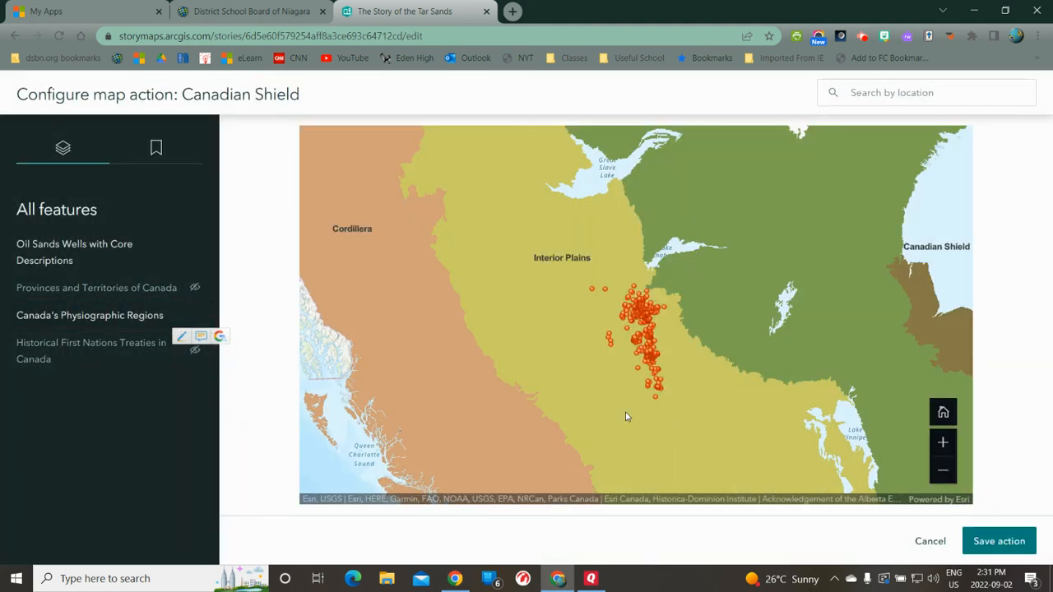
scroll(736, 361, "down", 1)
scroll(798, 354, "down", 1)
left_click_drag(793, 333, 544, 316)
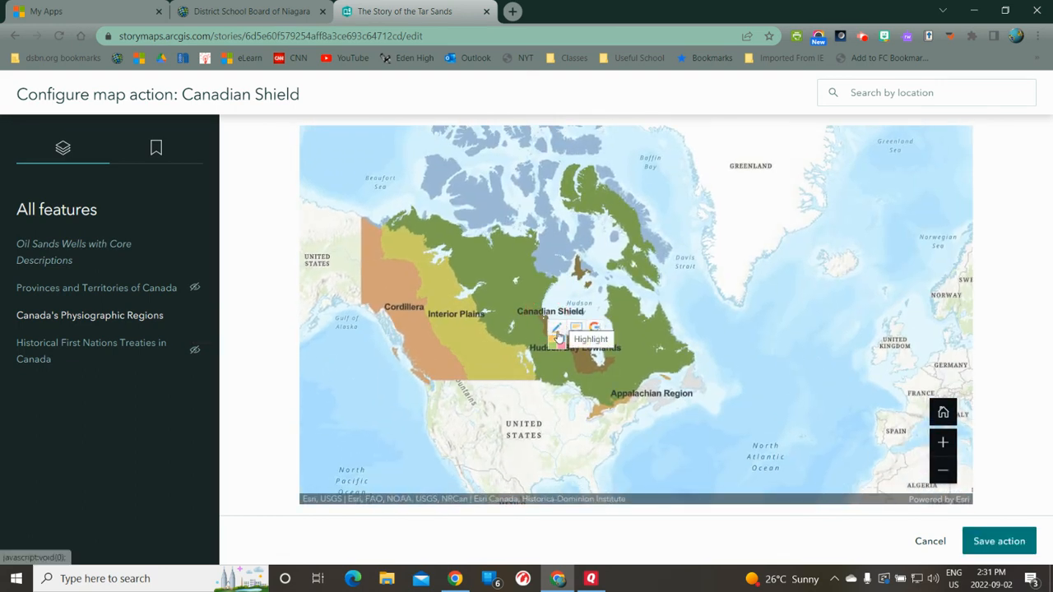
scroll(530, 341, "up", 1)
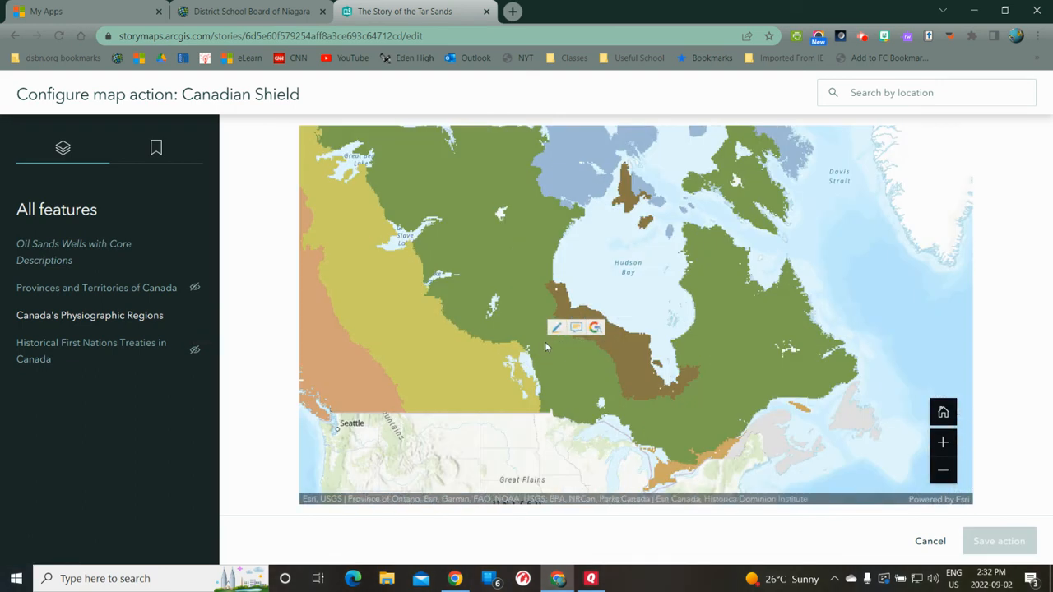
scroll(743, 372, "up", 1)
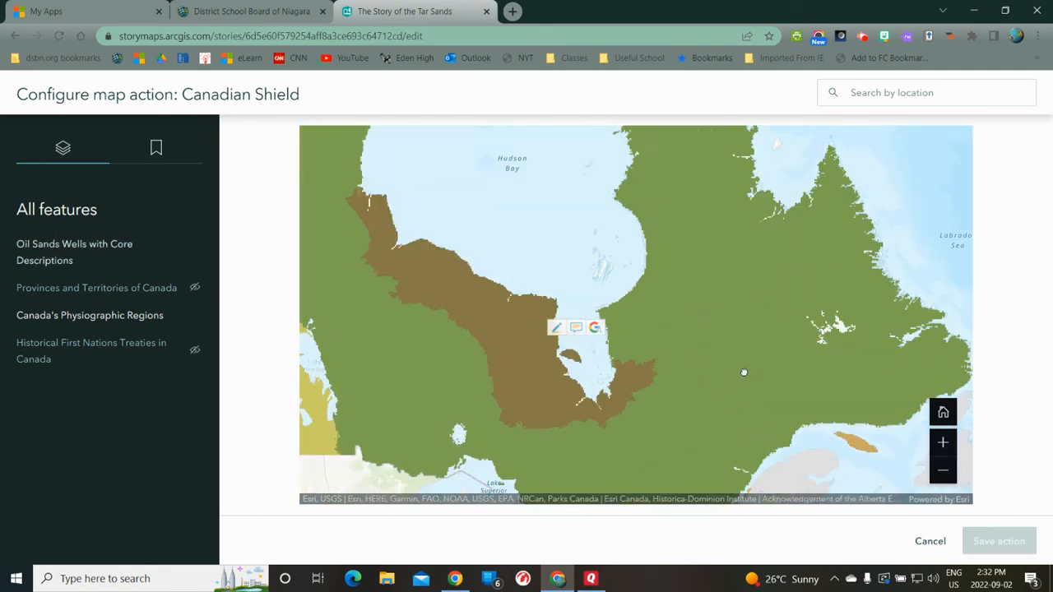
scroll(743, 371, "down", 1)
left_click_drag(743, 372, 712, 376)
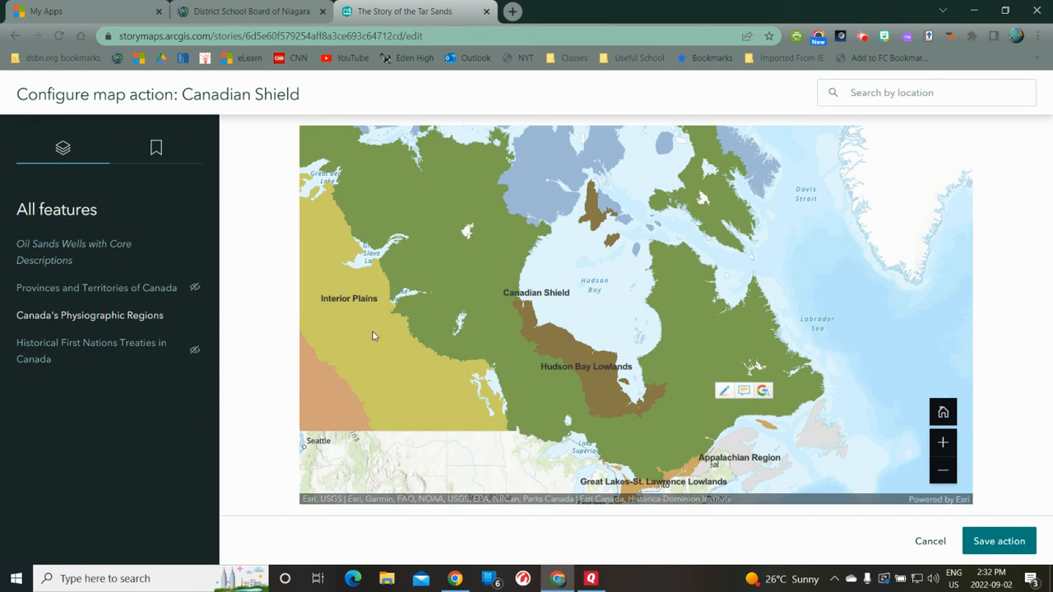
left_click(1005, 542)
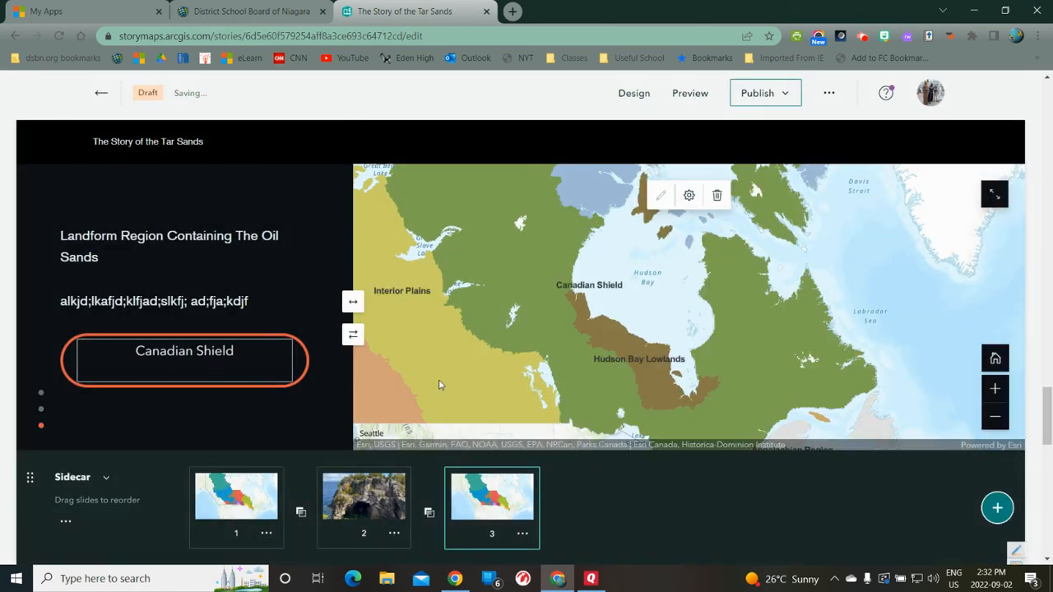
Preview the story from the cover through the sidecar, test the Canadian Shield map action, and return to editing
left_click(691, 93)
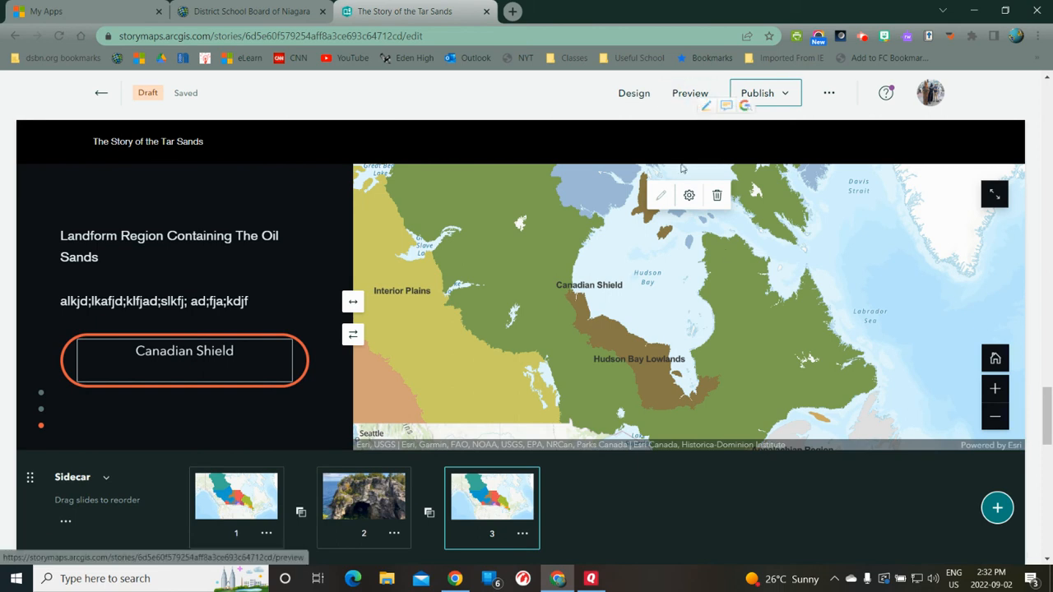
scroll(313, 405, "down", 3)
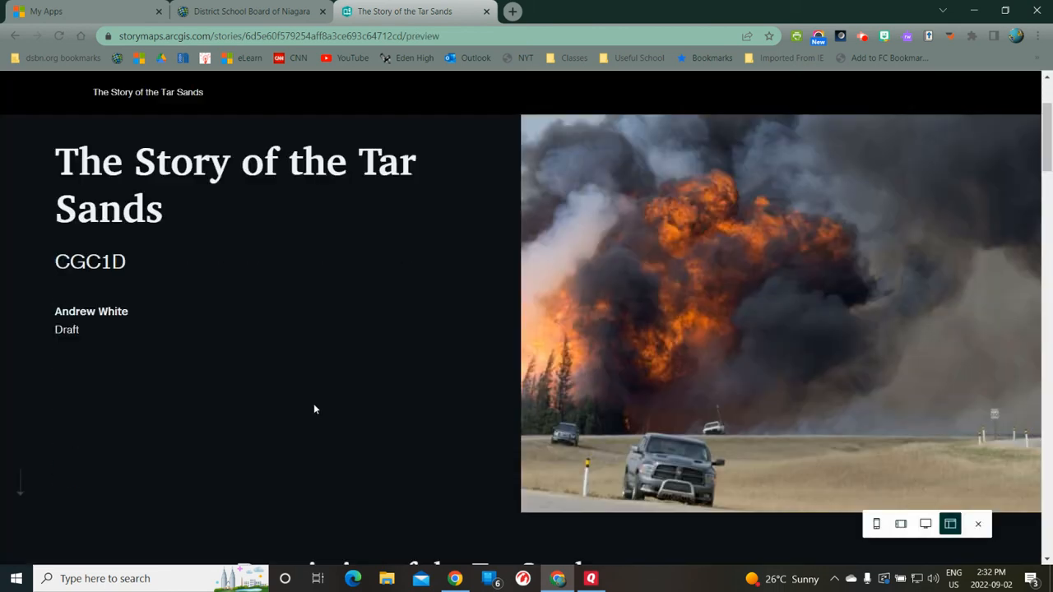
scroll(313, 406, "down", 6)
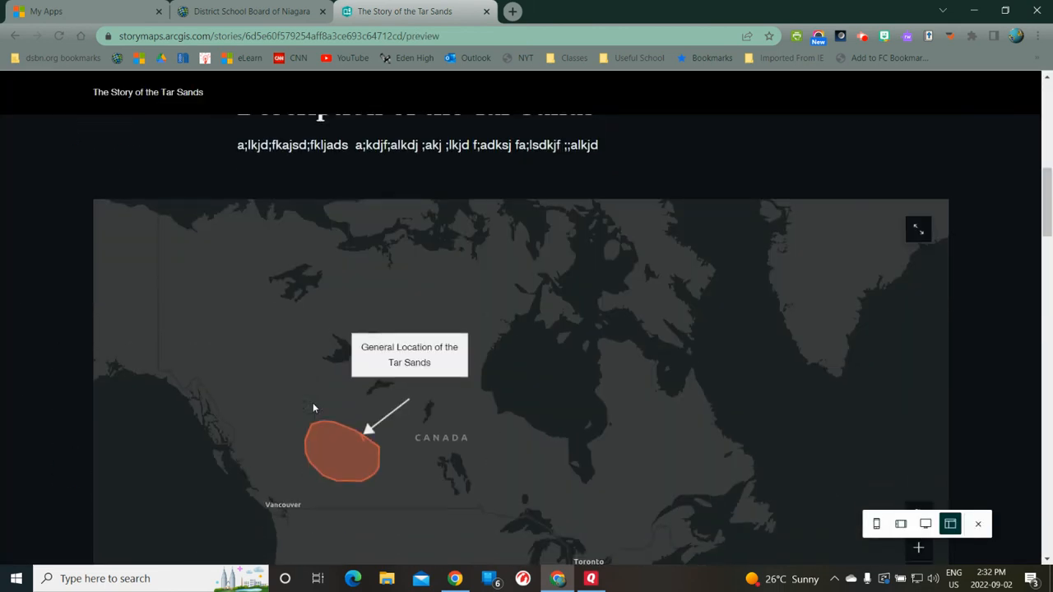
scroll(313, 406, "down", 8)
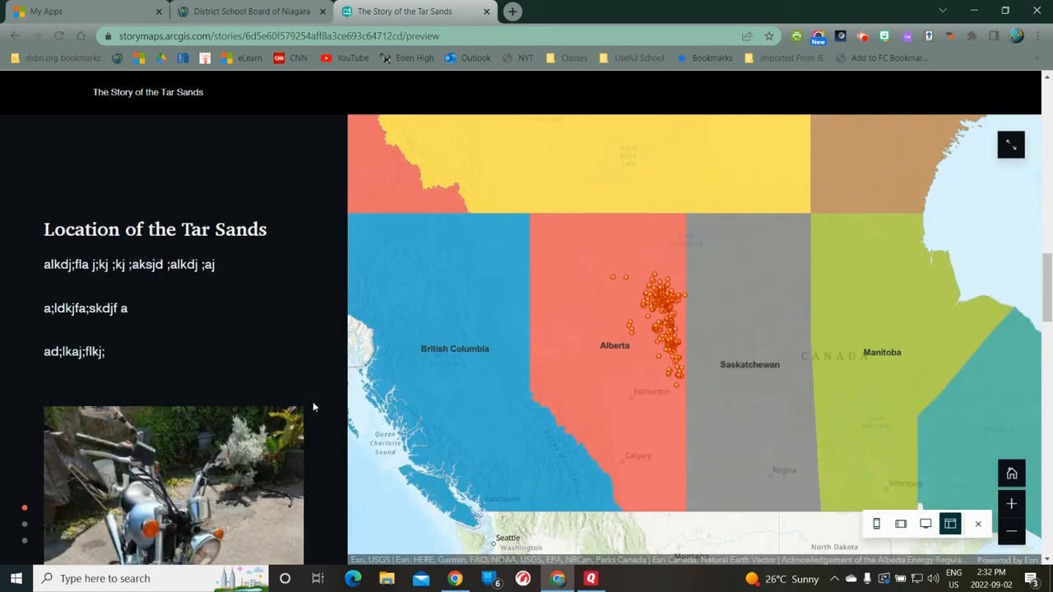
scroll(312, 406, "down", 7)
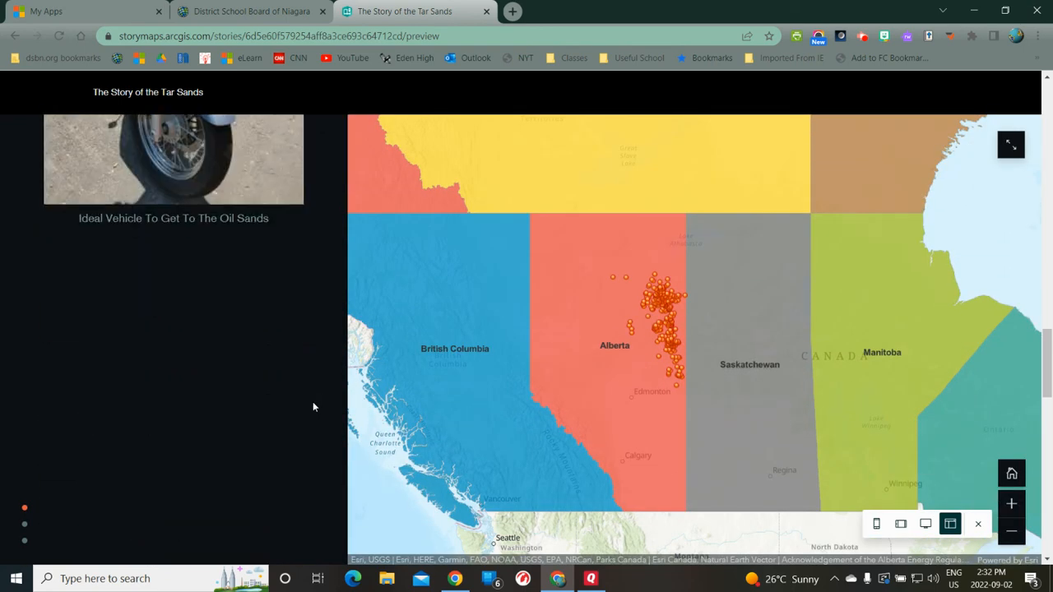
scroll(312, 406, "down", 4)
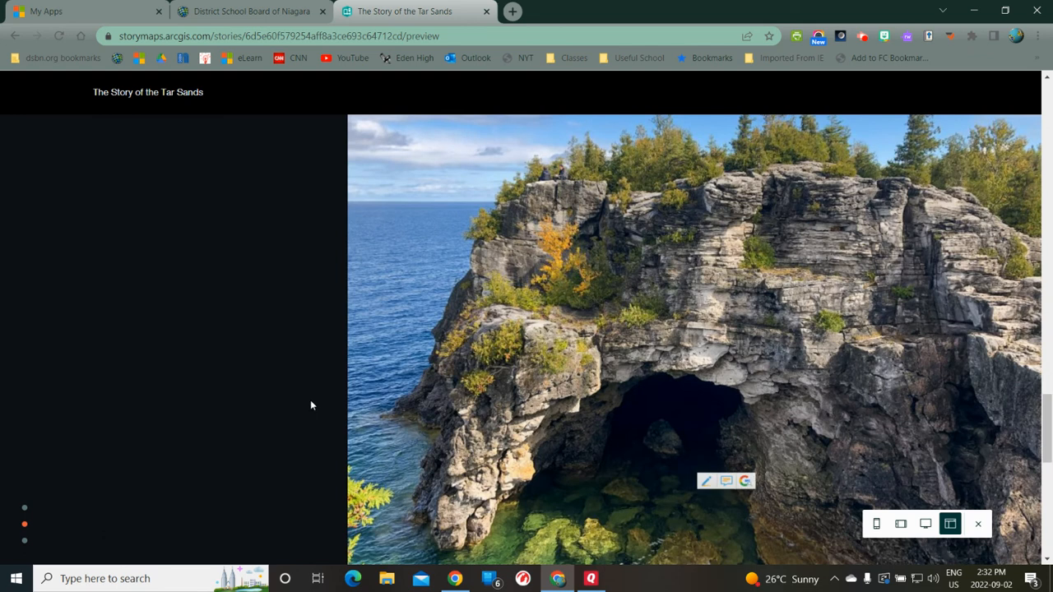
scroll(228, 402, "down", 3)
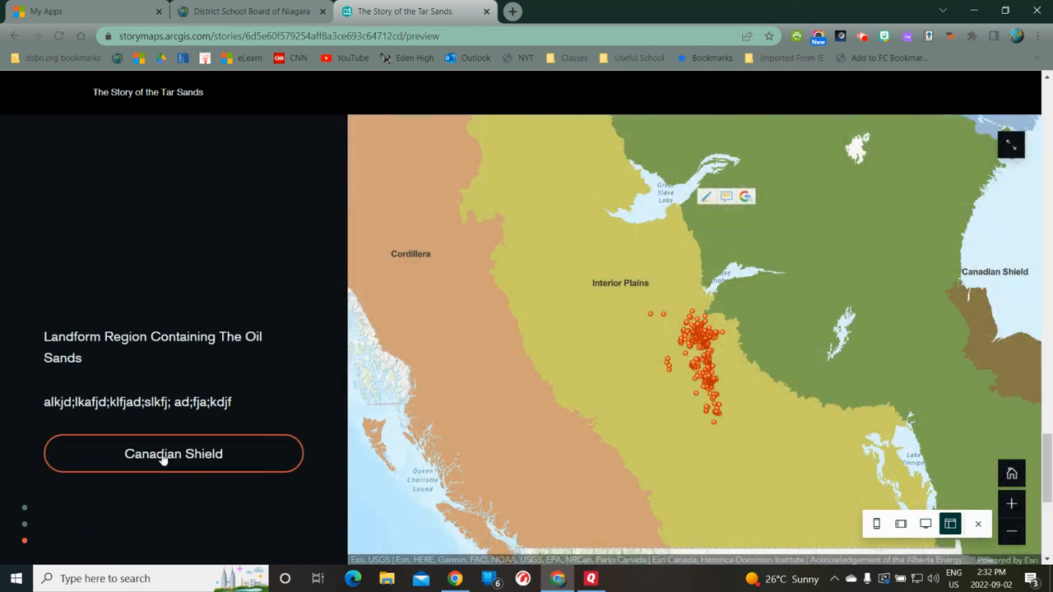
left_click(183, 457)
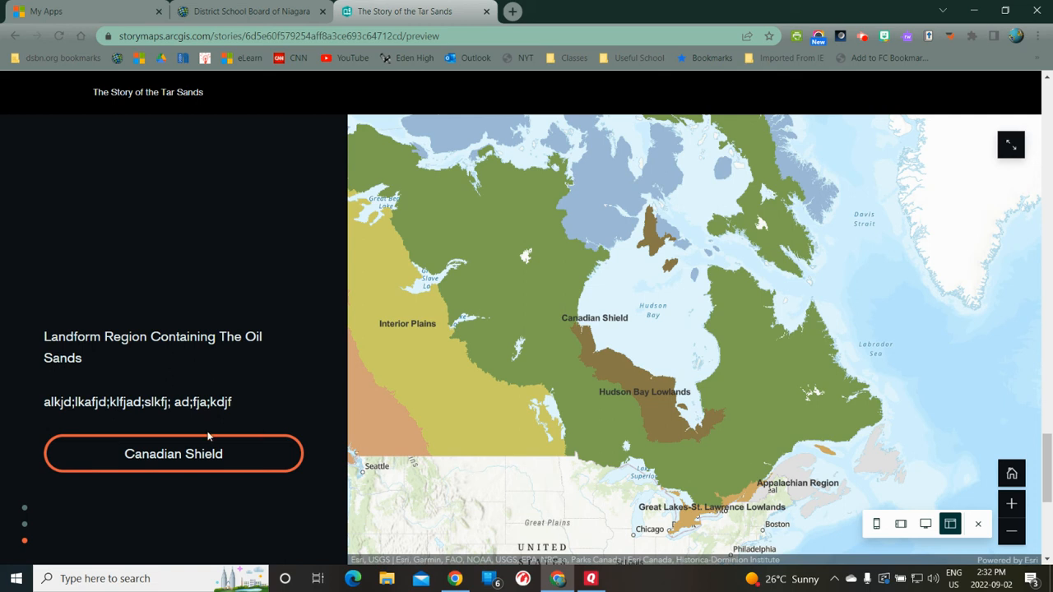
left_click(978, 524)
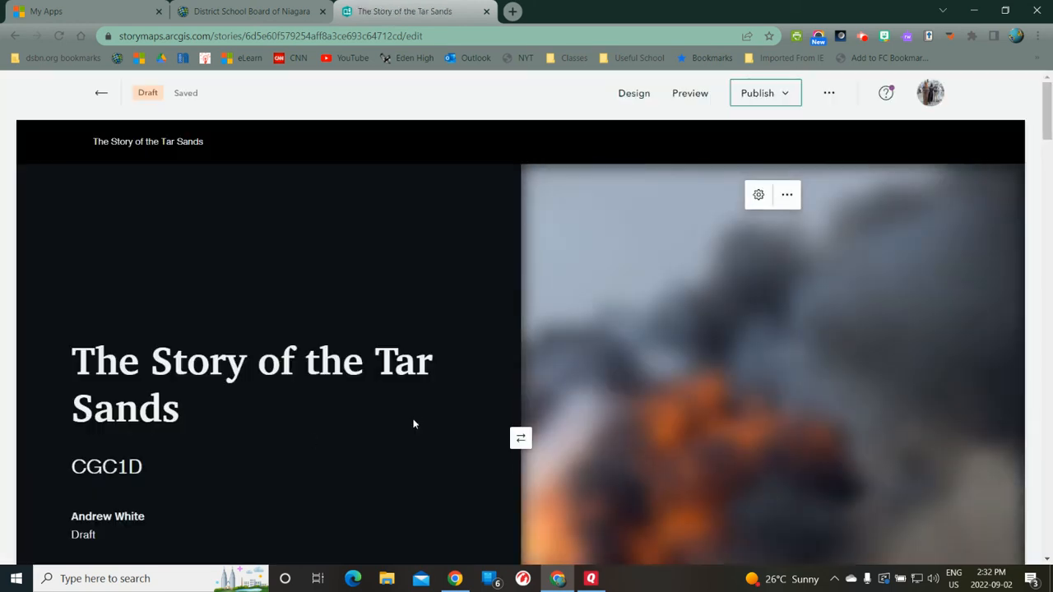
Add a fourth slide to the end of the sidecar
scroll(384, 426, "down", 10)
scroll(383, 432, "down", 10)
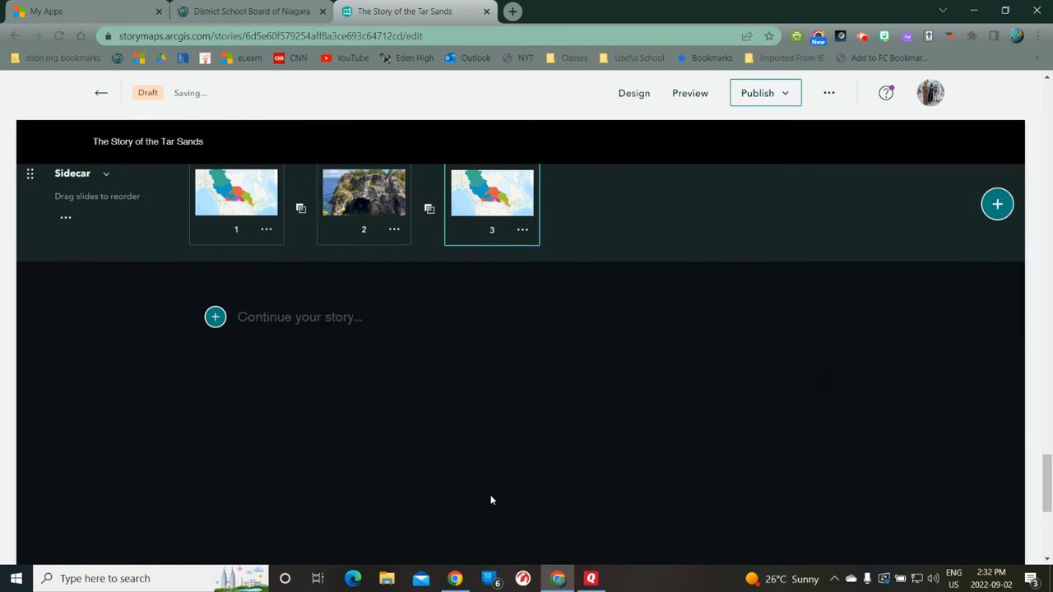
scroll(551, 453, "up", 5)
left_click(998, 466)
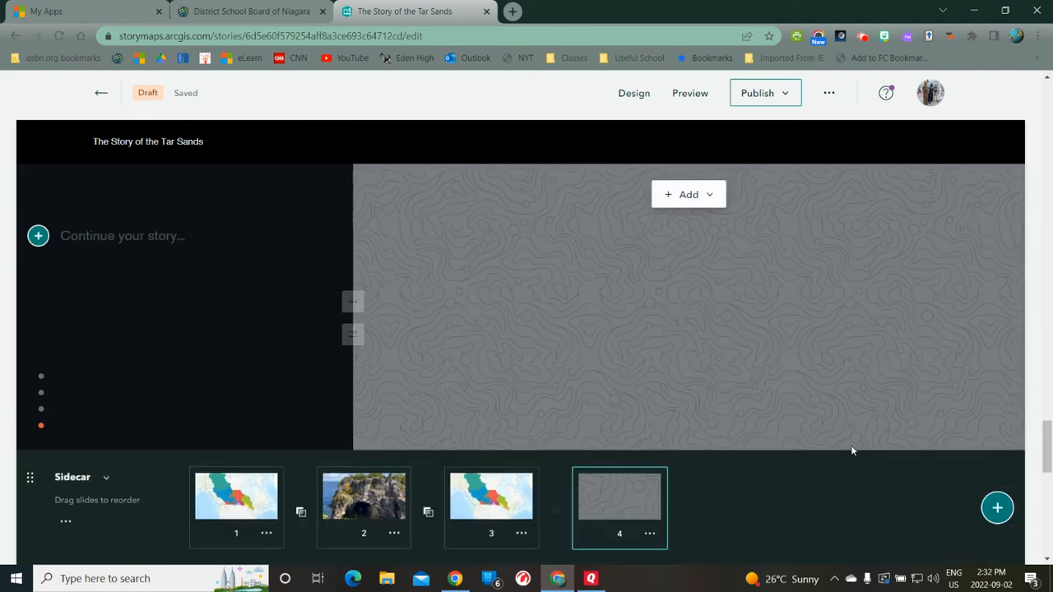
Fill the fourth slide's media area with the uploaded image IMG_5535 - Copy.JPG from the Iceland pictures folder
left_click(711, 195)
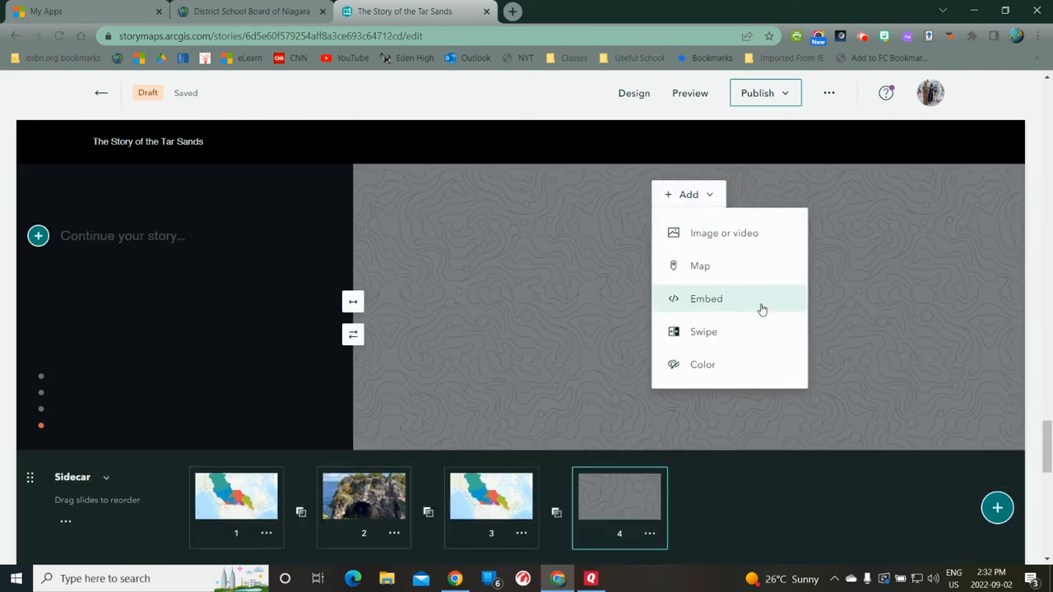
left_click(734, 232)
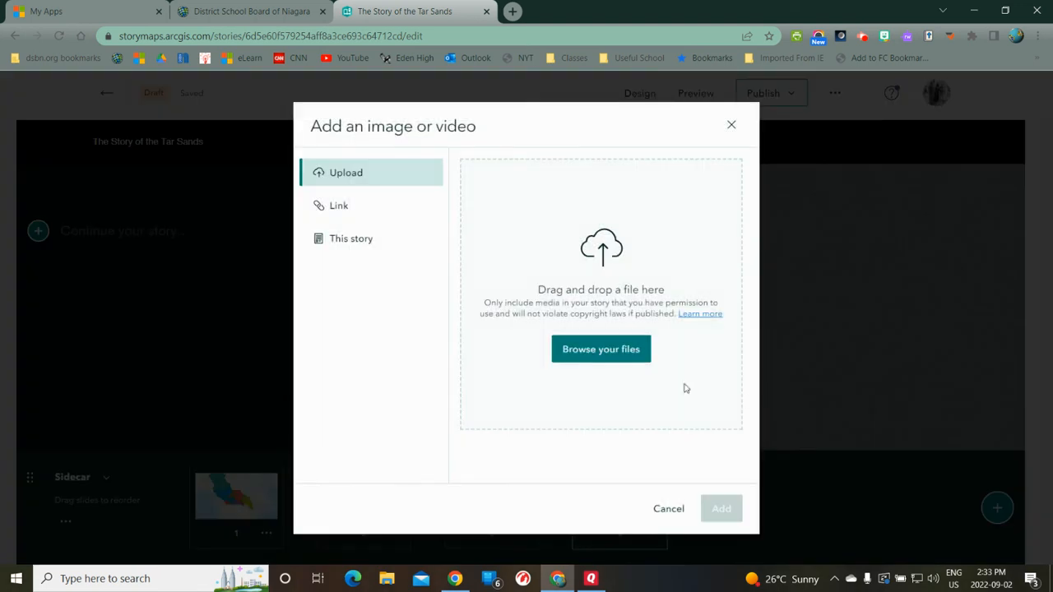
left_click(625, 347)
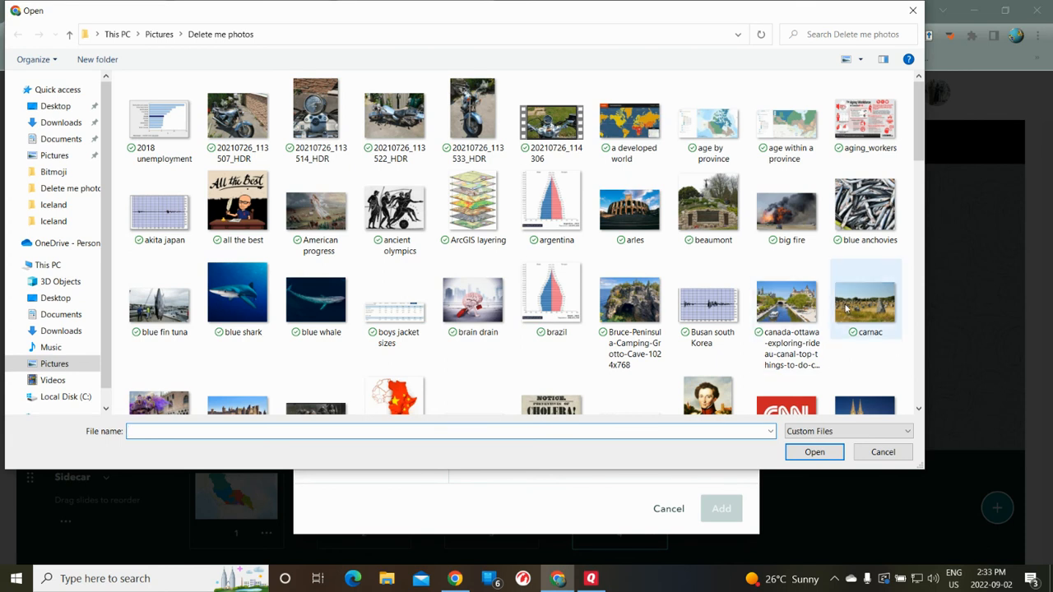
left_click(49, 205)
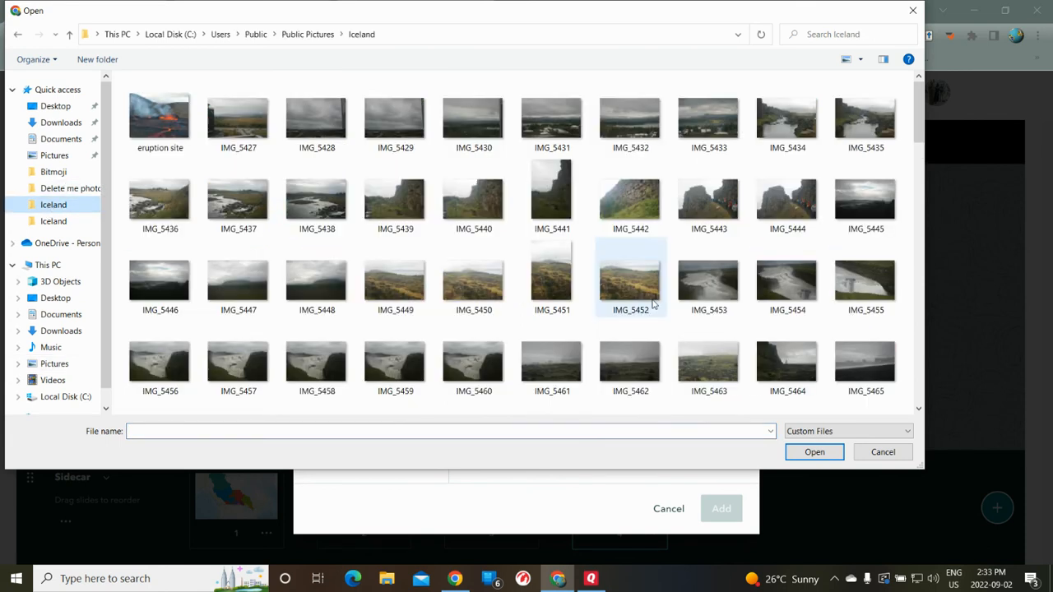
scroll(657, 303, "down", 5)
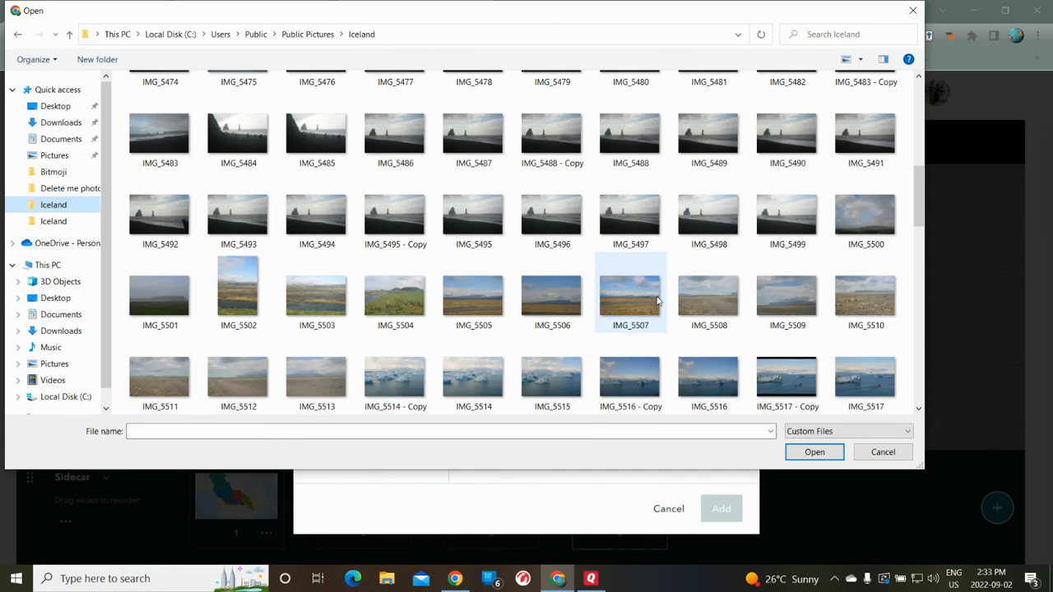
scroll(656, 301, "down", 3)
left_click(802, 376)
left_click(834, 454)
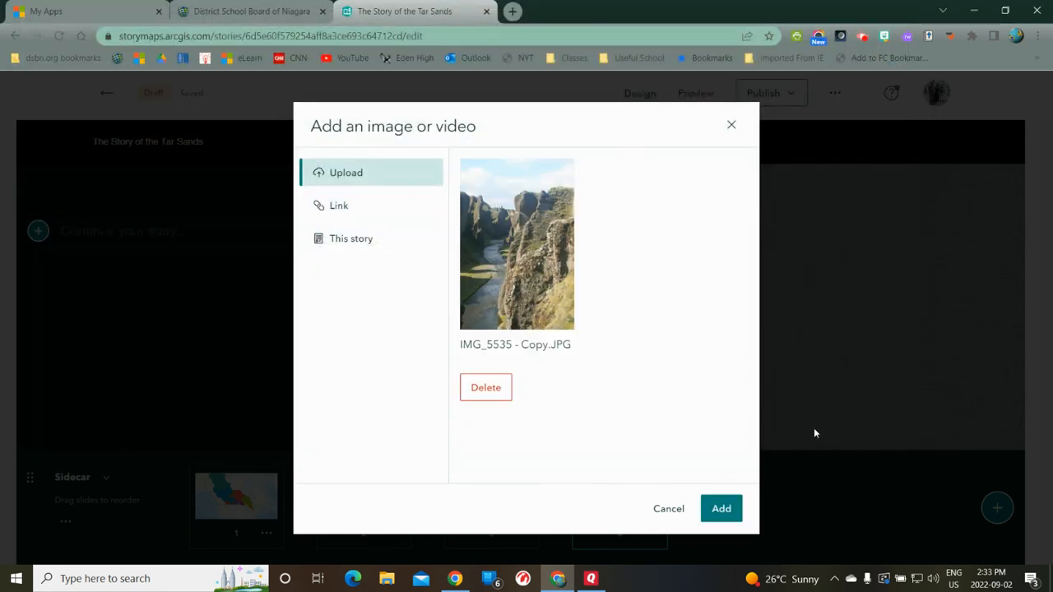
left_click(722, 508)
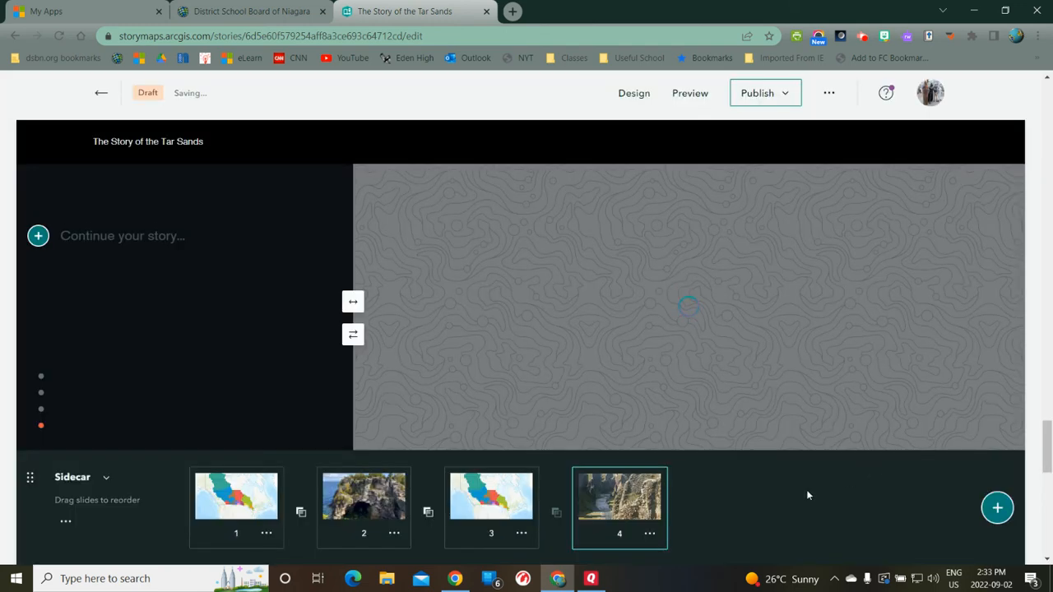
Enter "Iceland" as the fourth slide's text and set its canyon image to Fit (do not crop)
left_click(130, 238)
type("Iceland")
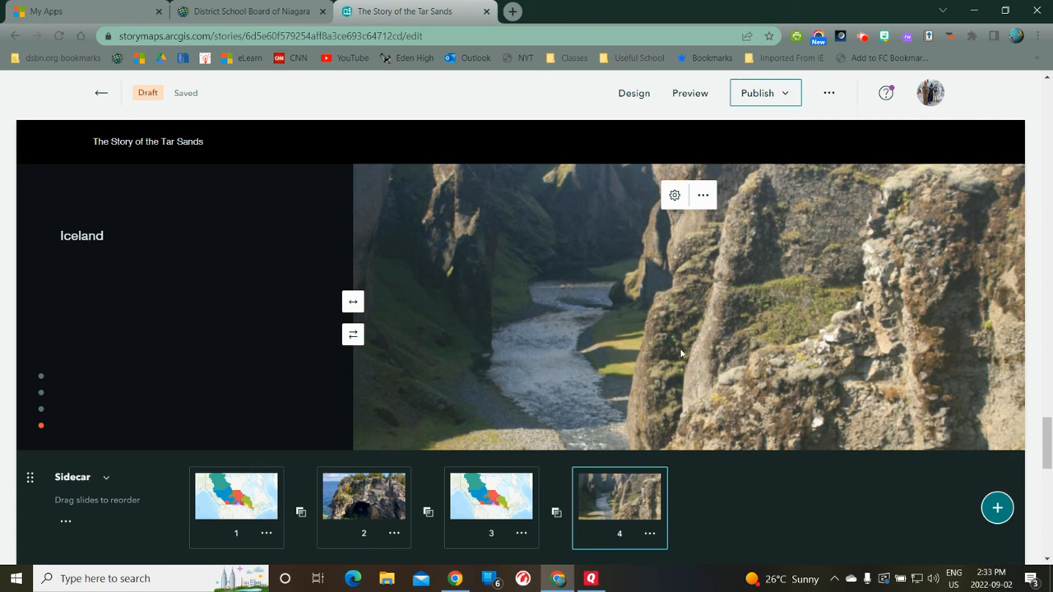
left_click(675, 195)
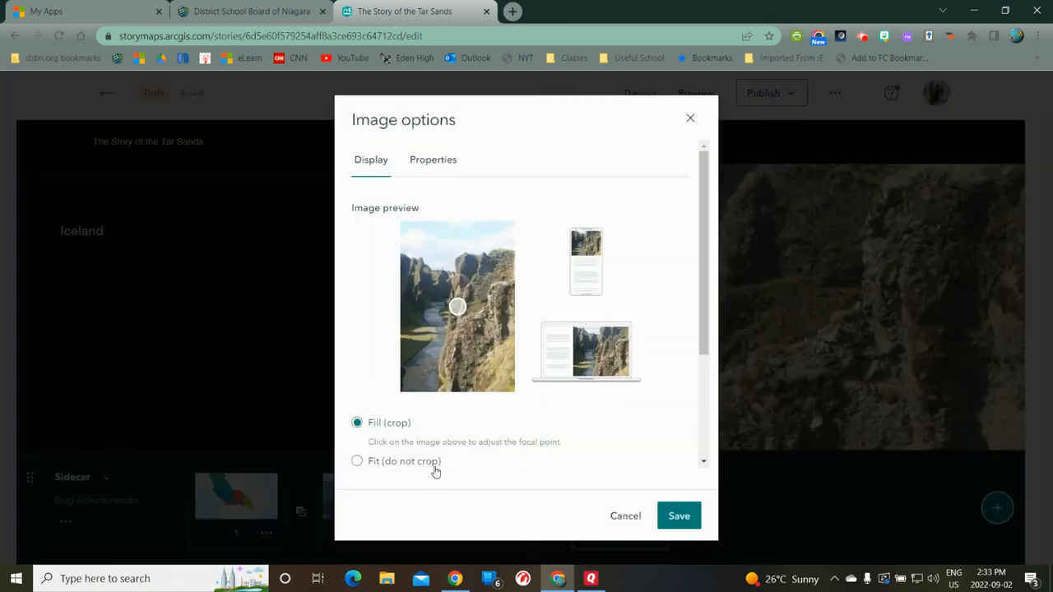
left_click(357, 462)
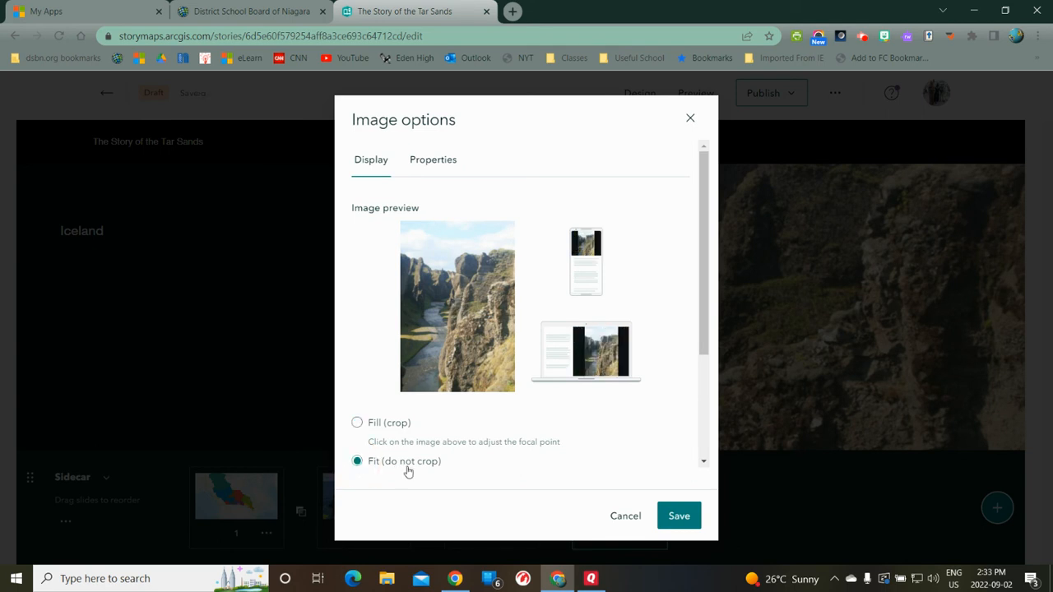
left_click(689, 520)
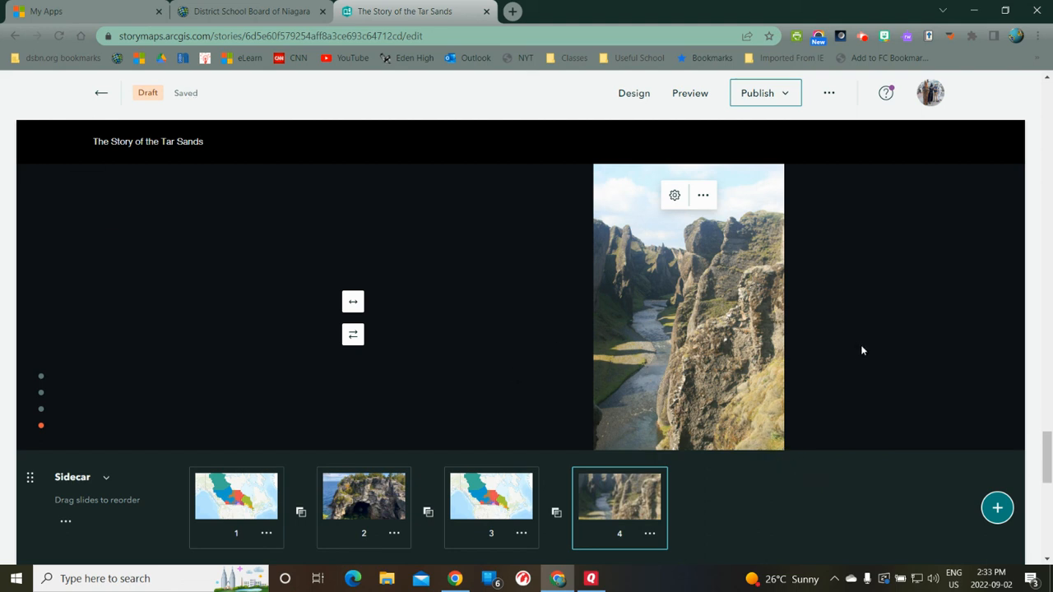
Add the text line "Description of the Formation of the Tar Sands" below the sidecar, followed by a new line
scroll(860, 347, "down", 3)
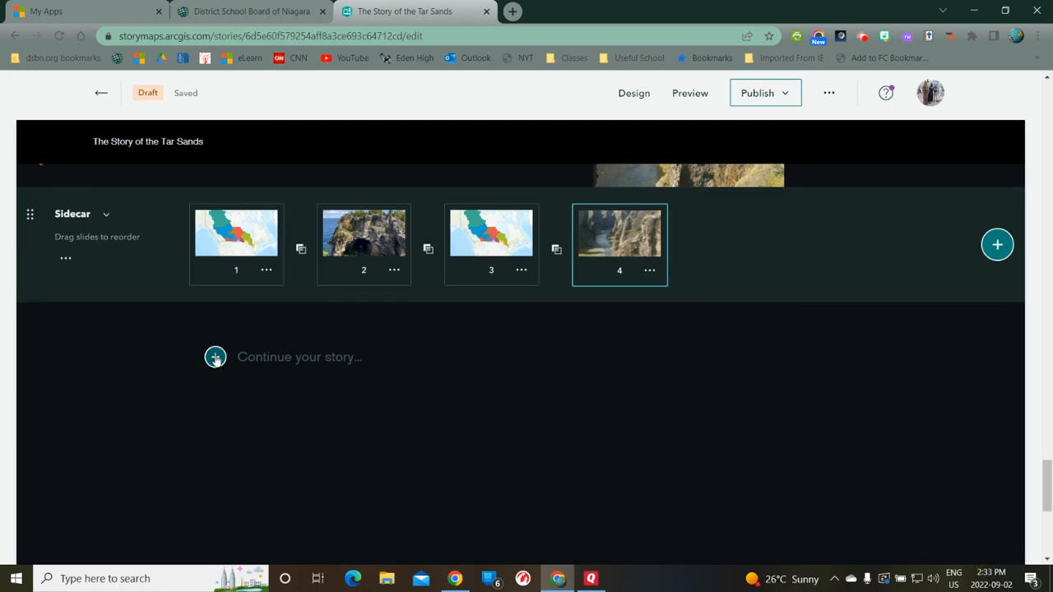
left_click(263, 356)
type("Dec")
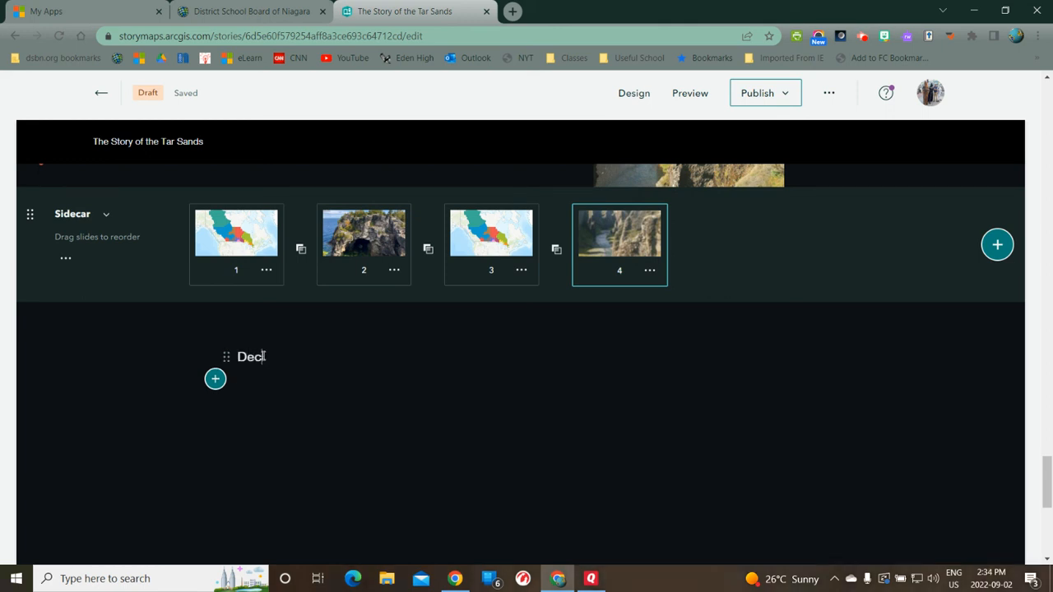
type("cription of the Formati")
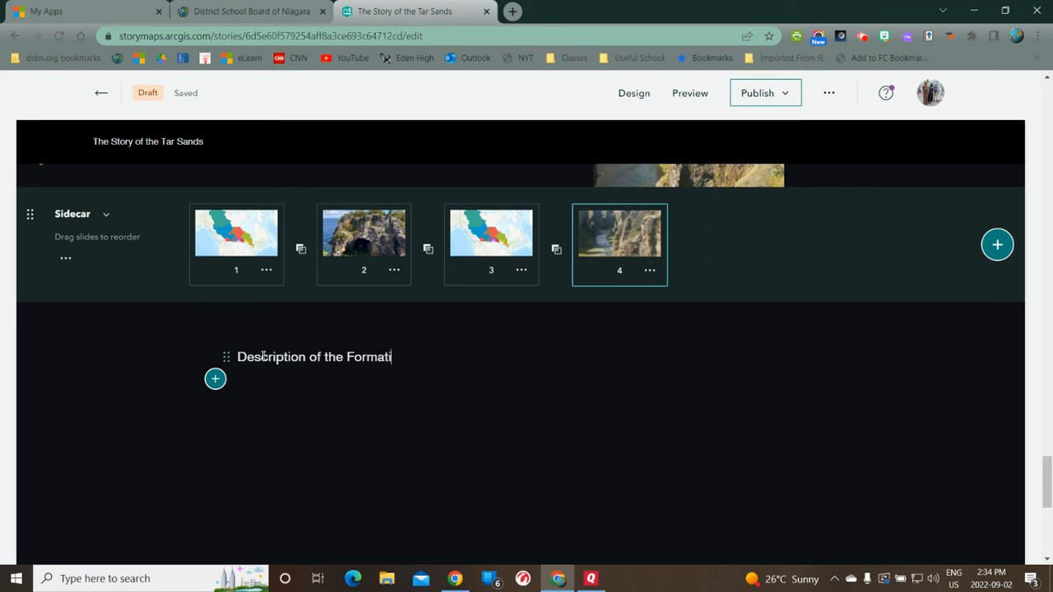
type("on of the Tart SSands")
key("Return")
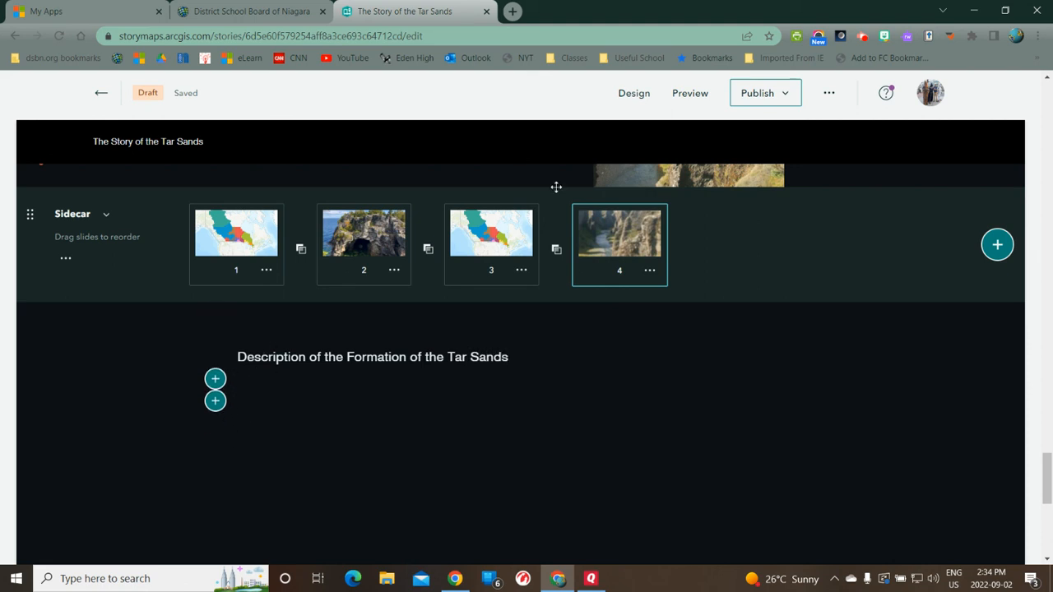
Open YouTube in a new browser tab and search it for "formation oil sands"
left_click(512, 10)
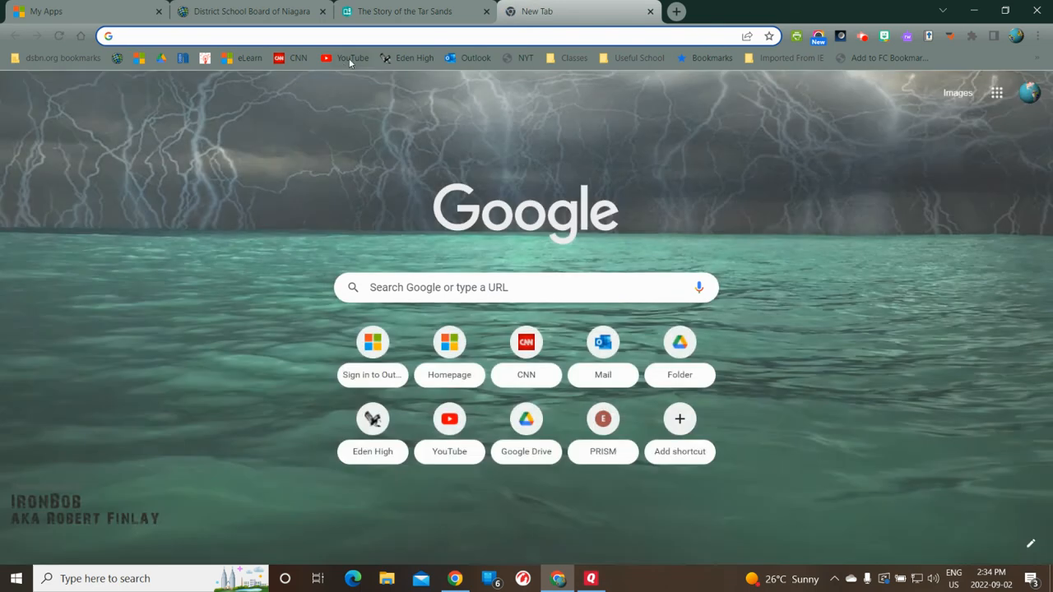
left_click(350, 59)
left_click(388, 90)
type("formati")
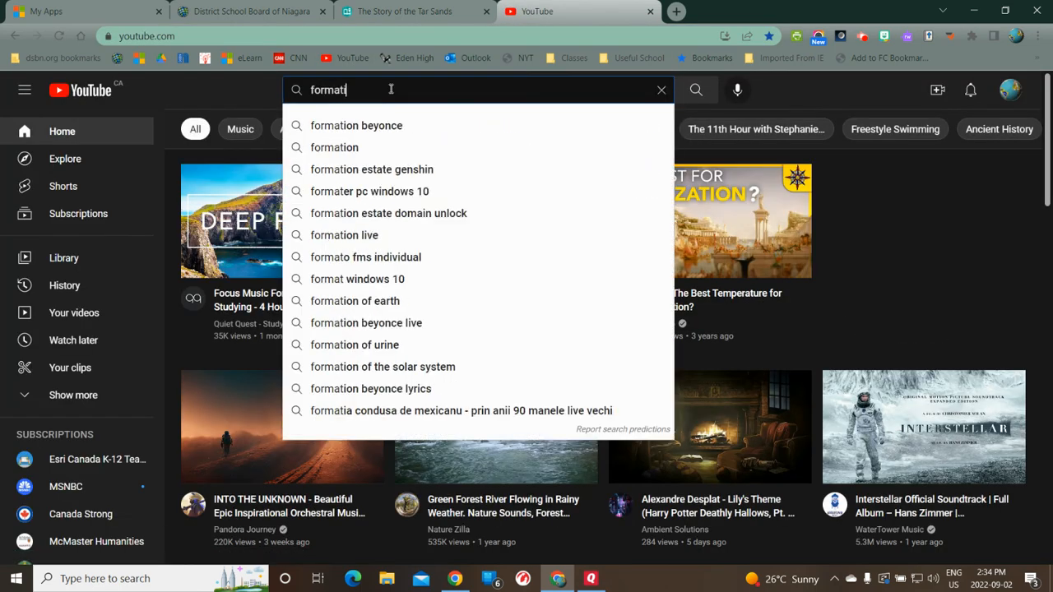
type("on oil sands")
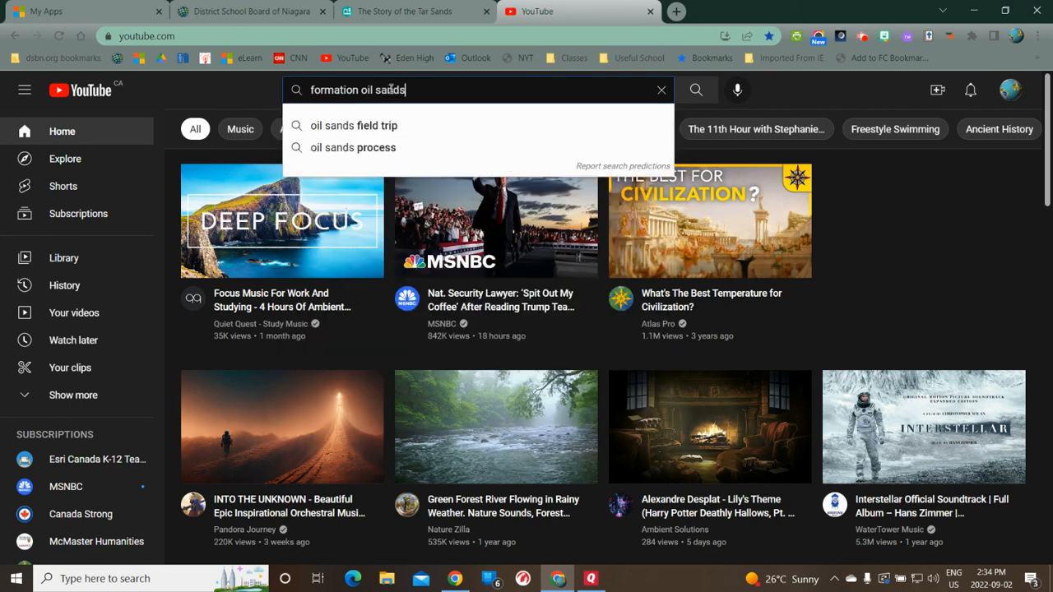
key("Return")
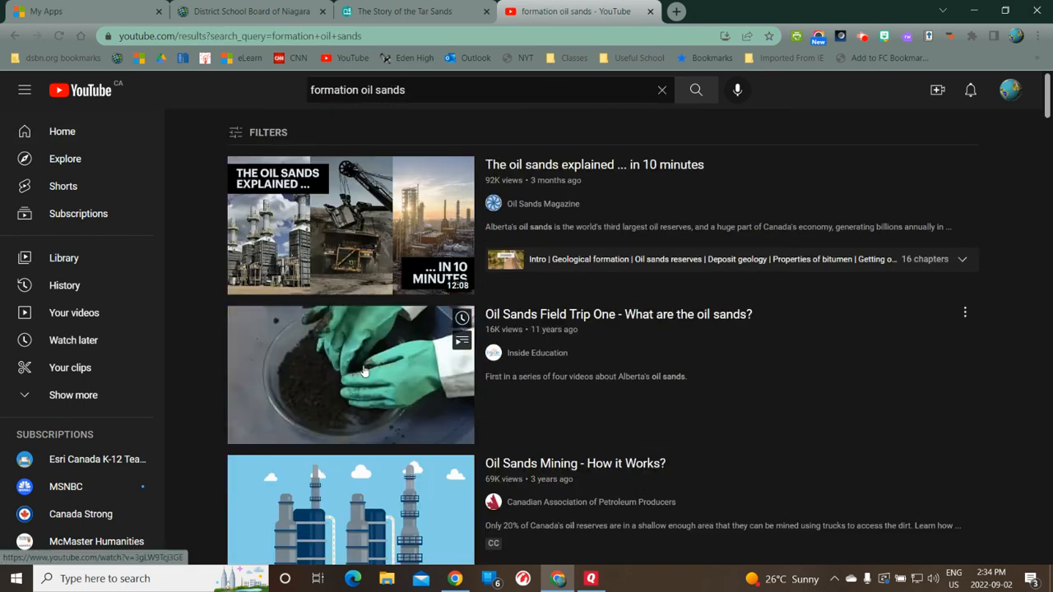
Open the video "Oil Sands Field Trip One - What are the oil sands?", pause it and copy its share link
left_click(389, 364)
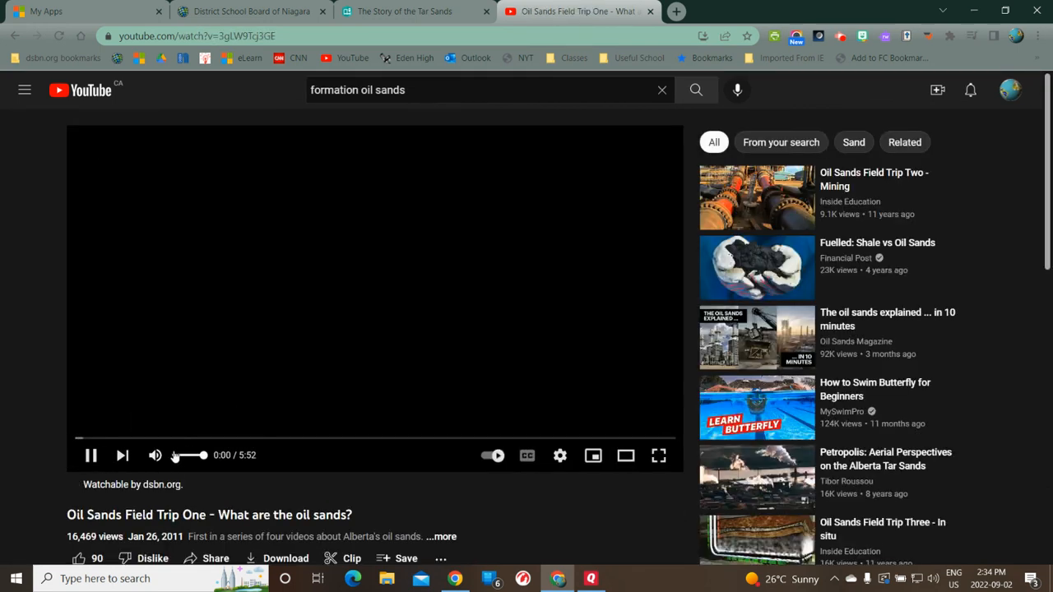
left_click(91, 456)
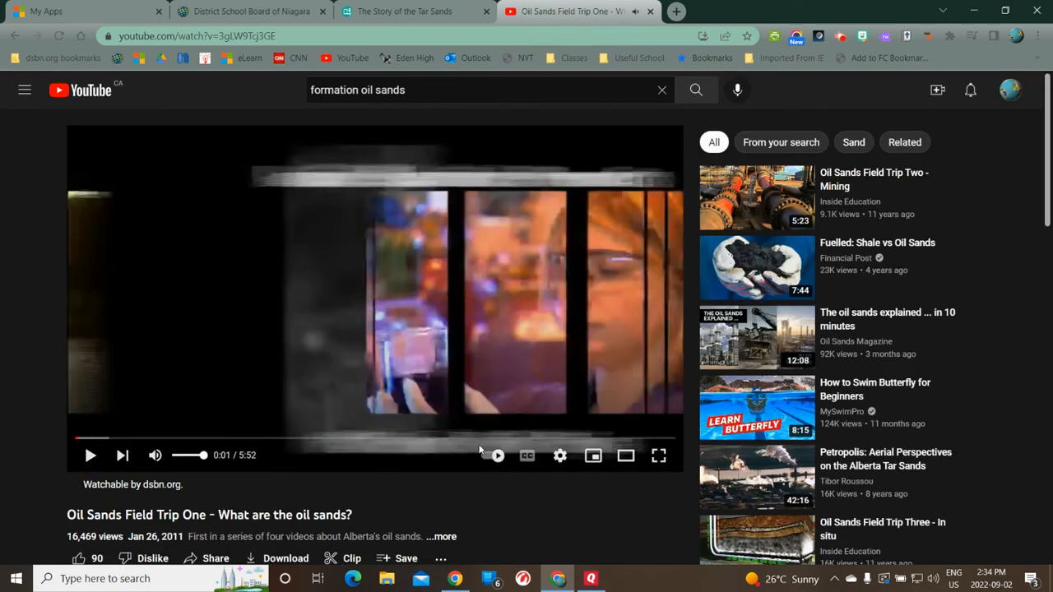
scroll(536, 449, "down", 2)
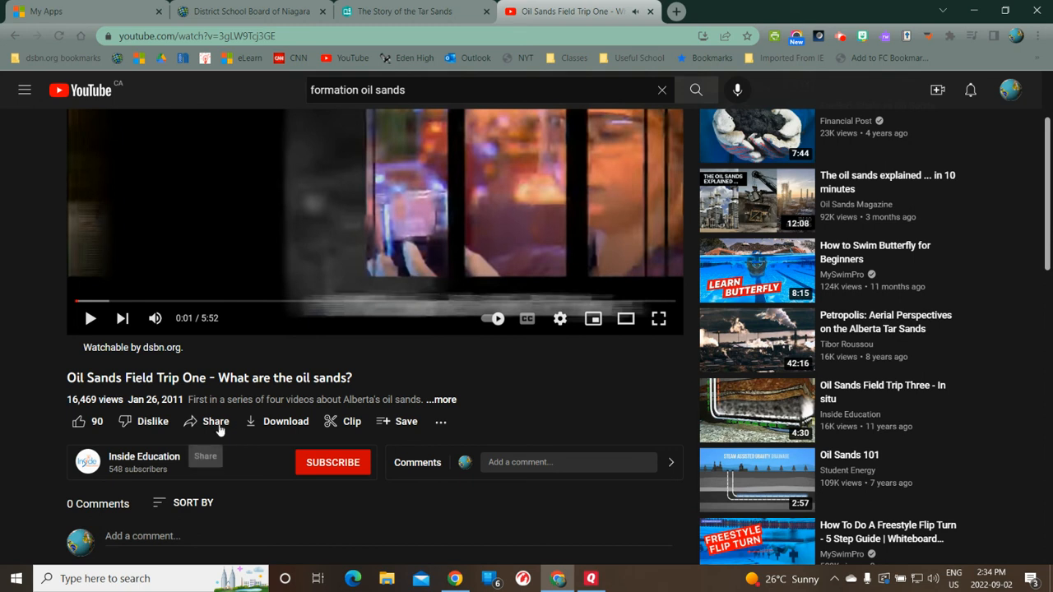
left_click(216, 421)
left_click(658, 346)
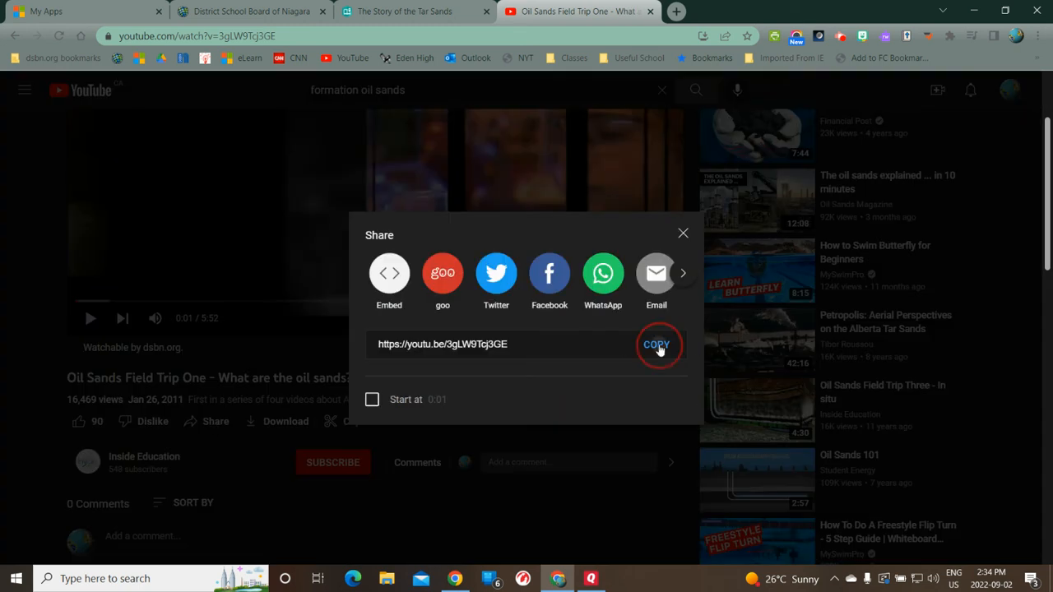
left_click(427, 9)
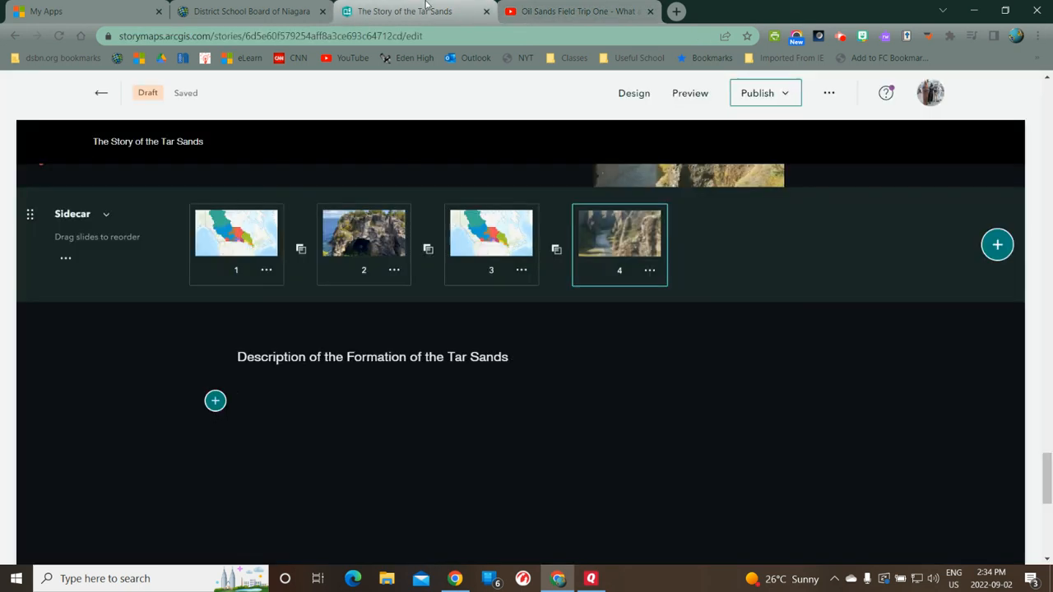
left_click(215, 401)
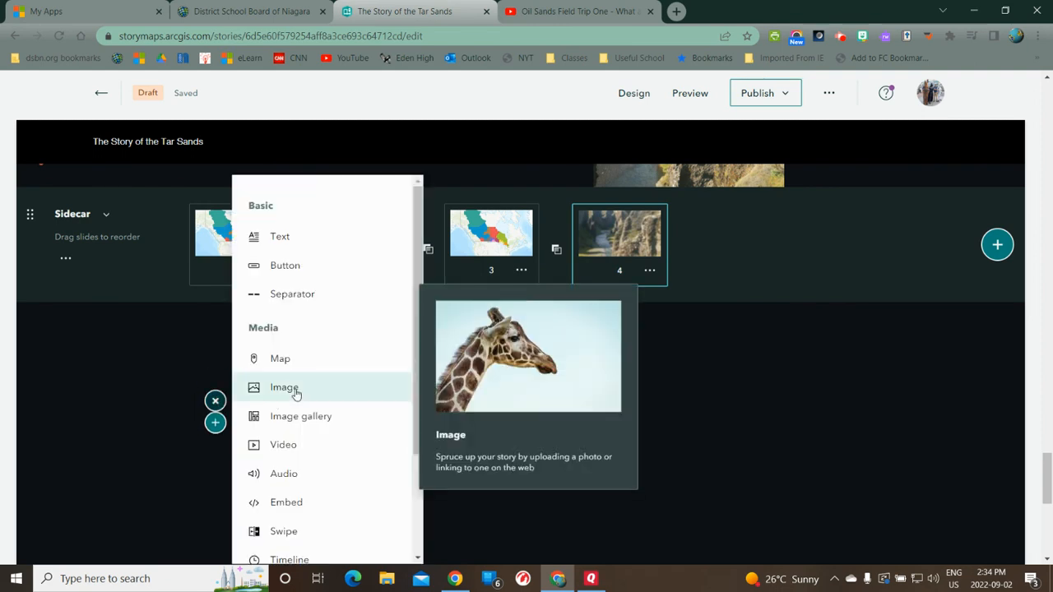
left_click(299, 446)
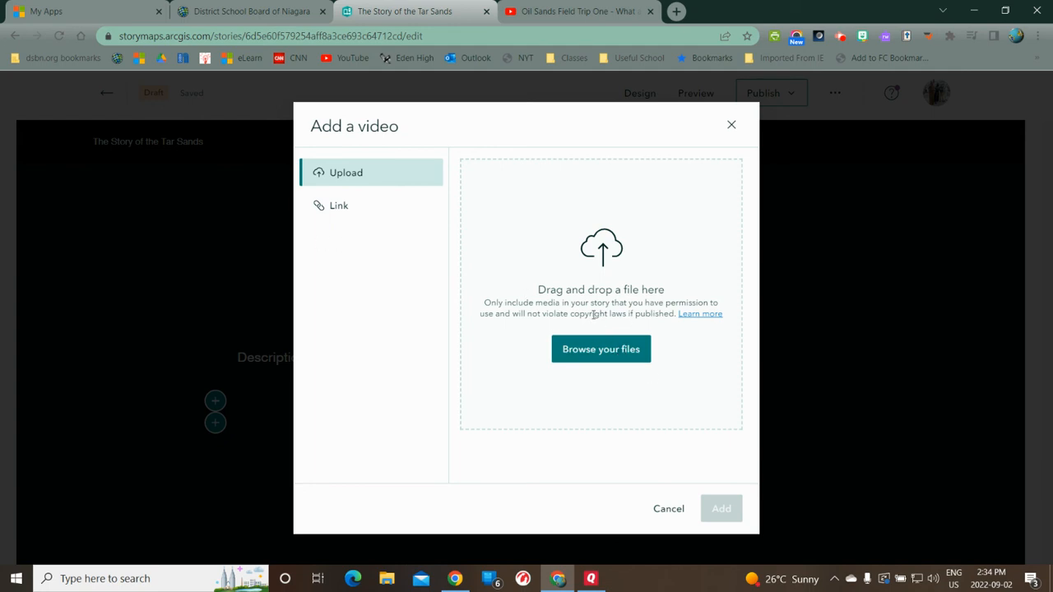
left_click(386, 215)
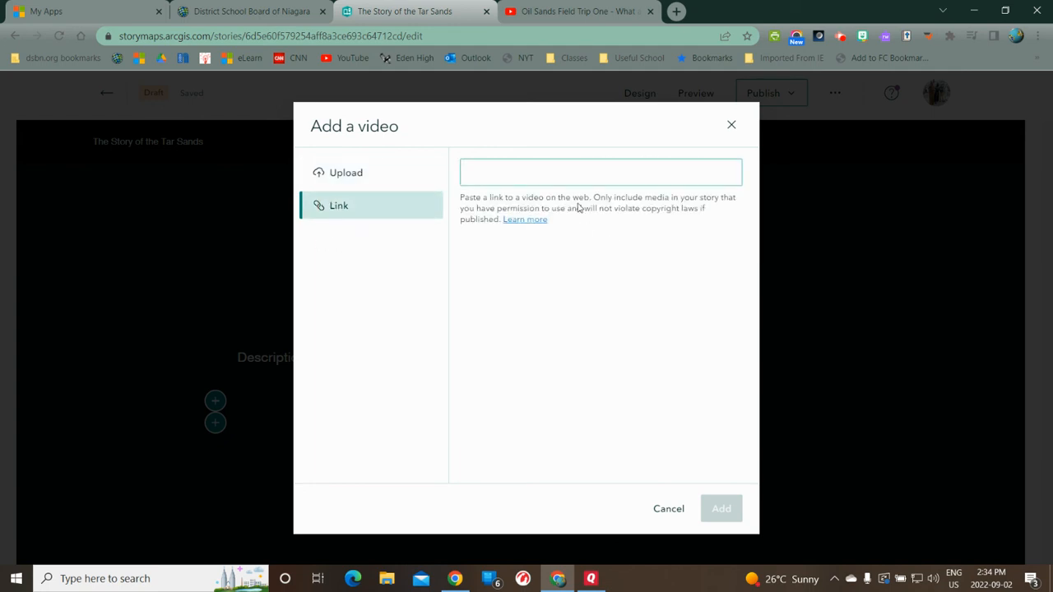
left_click(492, 174)
key("ctrl+v")
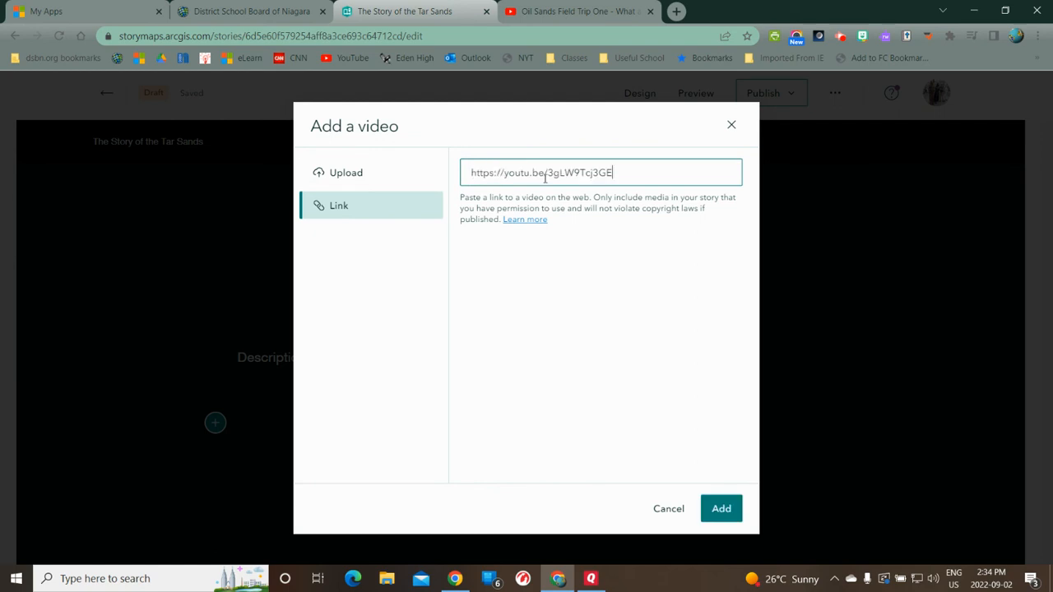
left_click(722, 509)
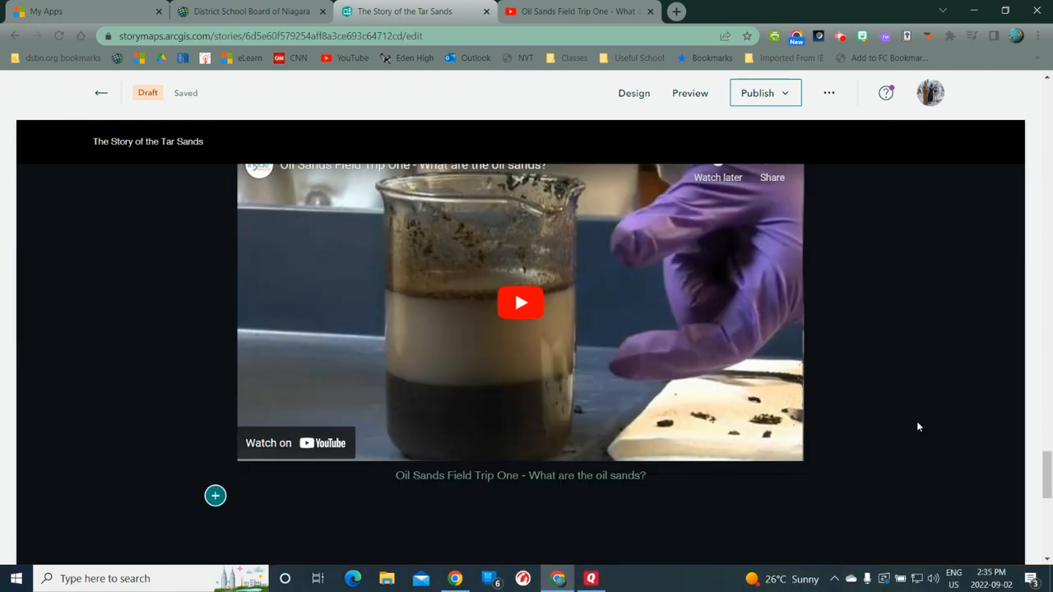
Add the same linked YouTube video under the "Iceland" text on the sidecar's fourth slide
scroll(918, 425, "up", 5)
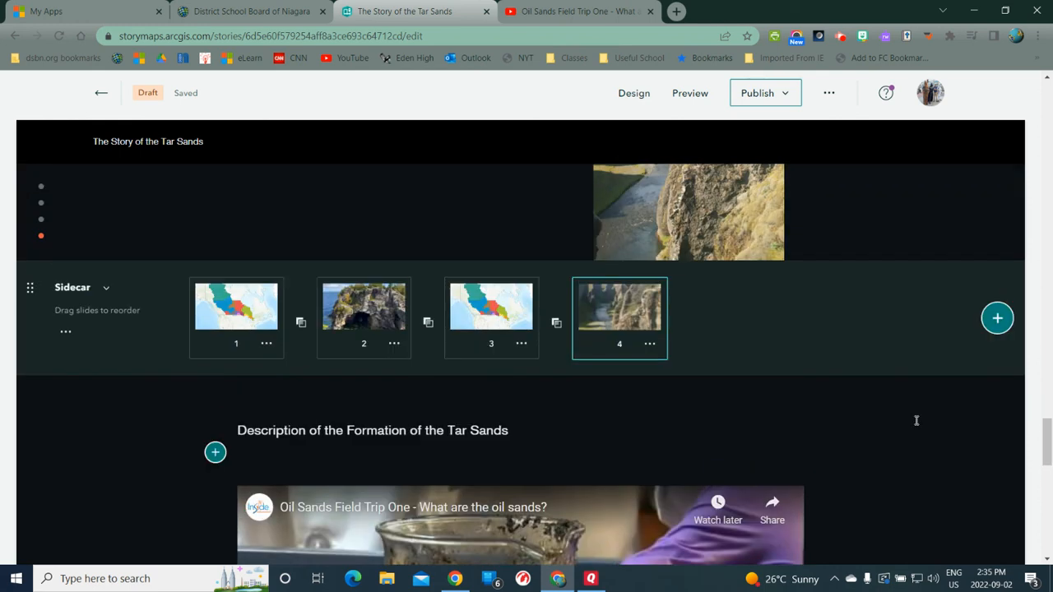
scroll(916, 420, "up", 3)
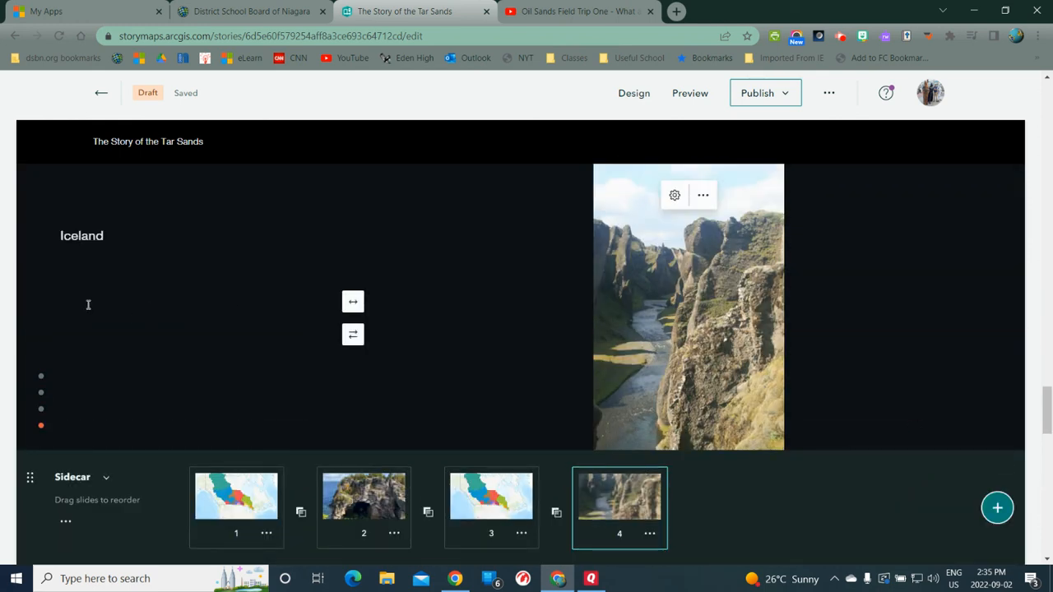
left_click(75, 276)
left_click(38, 280)
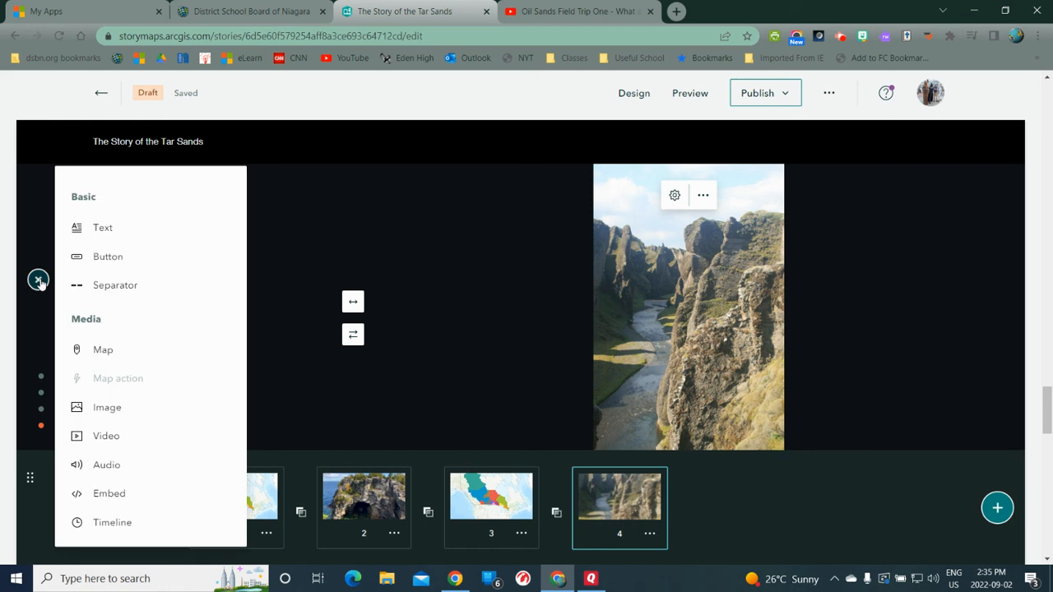
left_click(123, 438)
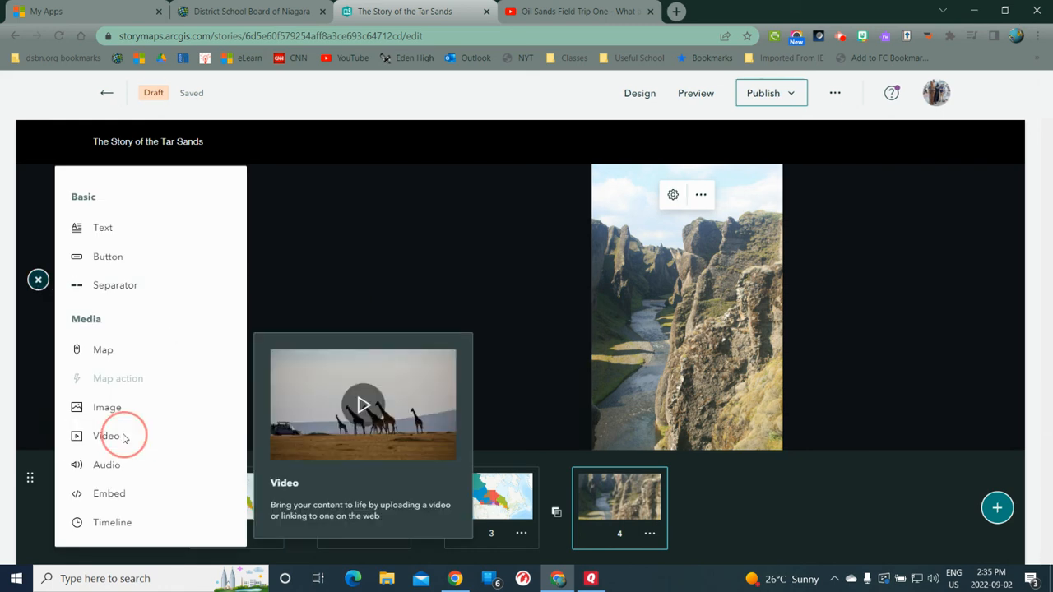
left_click(344, 207)
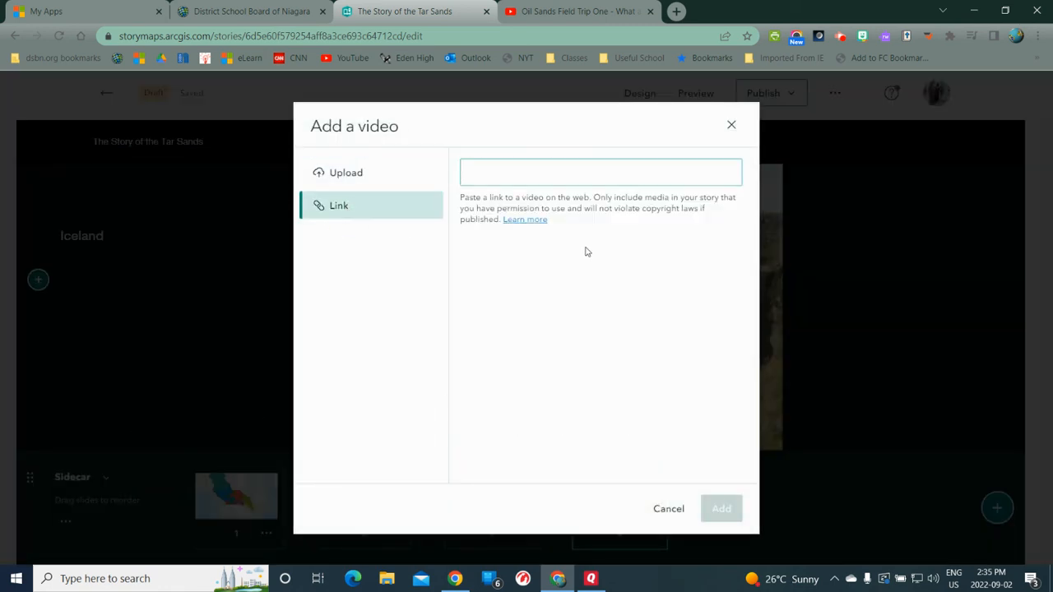
key("ctrl+v")
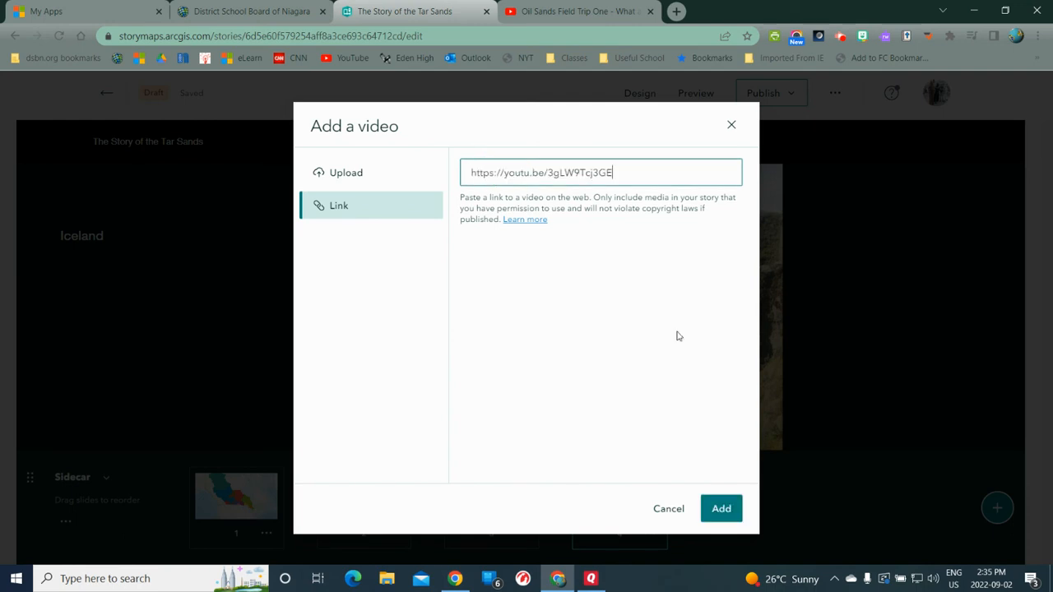
left_click(738, 505)
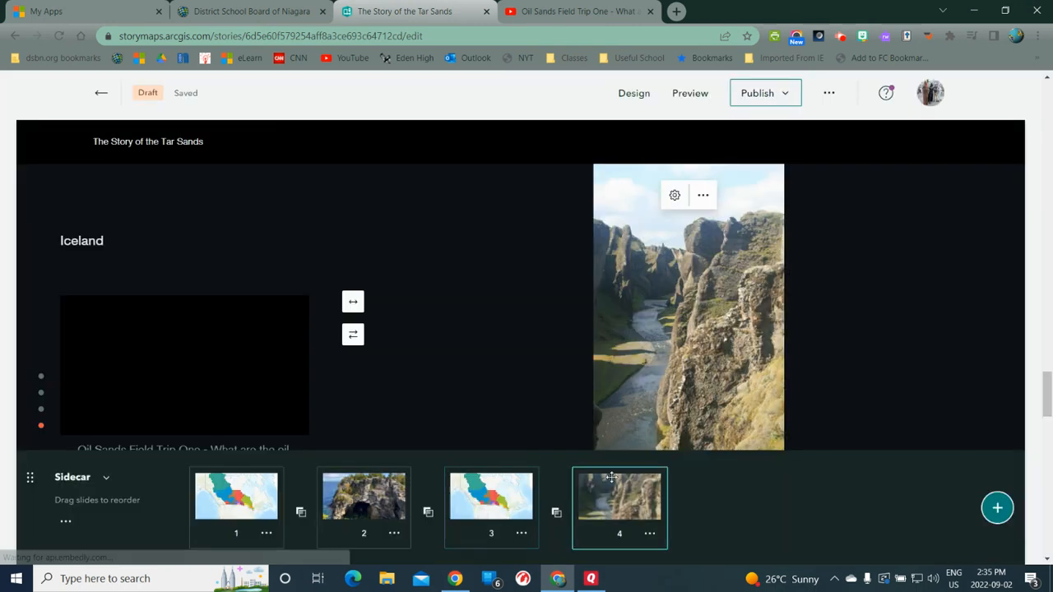
scroll(202, 388, "down", 1)
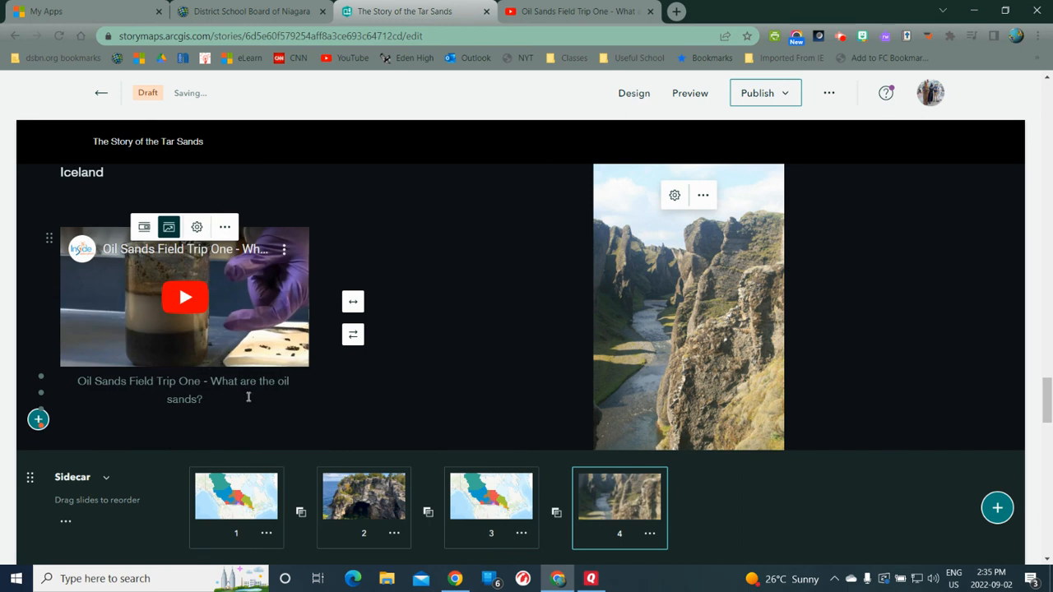
scroll(255, 354, "up", 1)
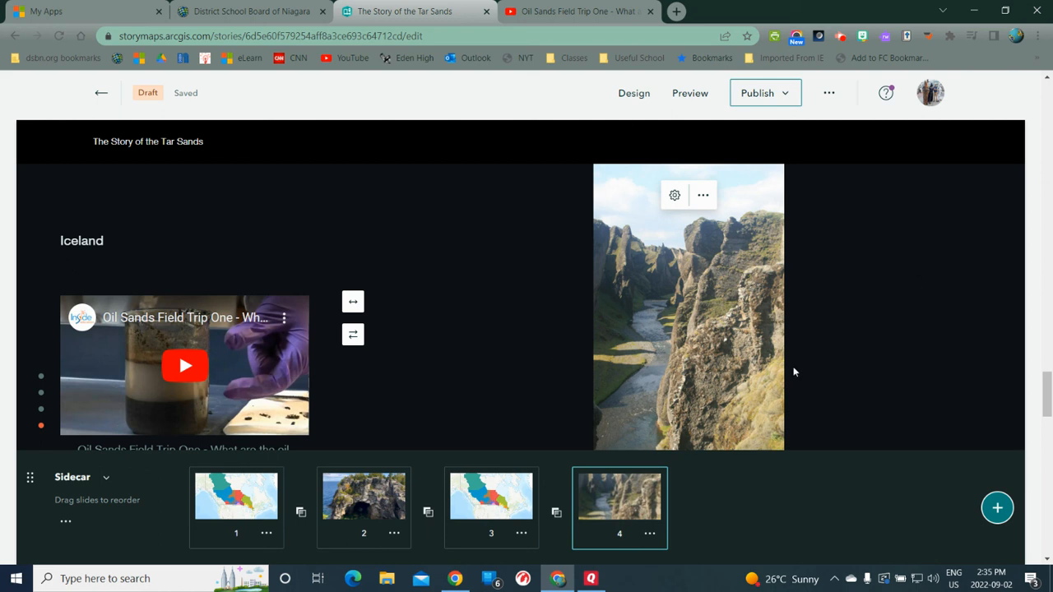
Set the story's sharing level to My organization in the publishing options
left_click(779, 94)
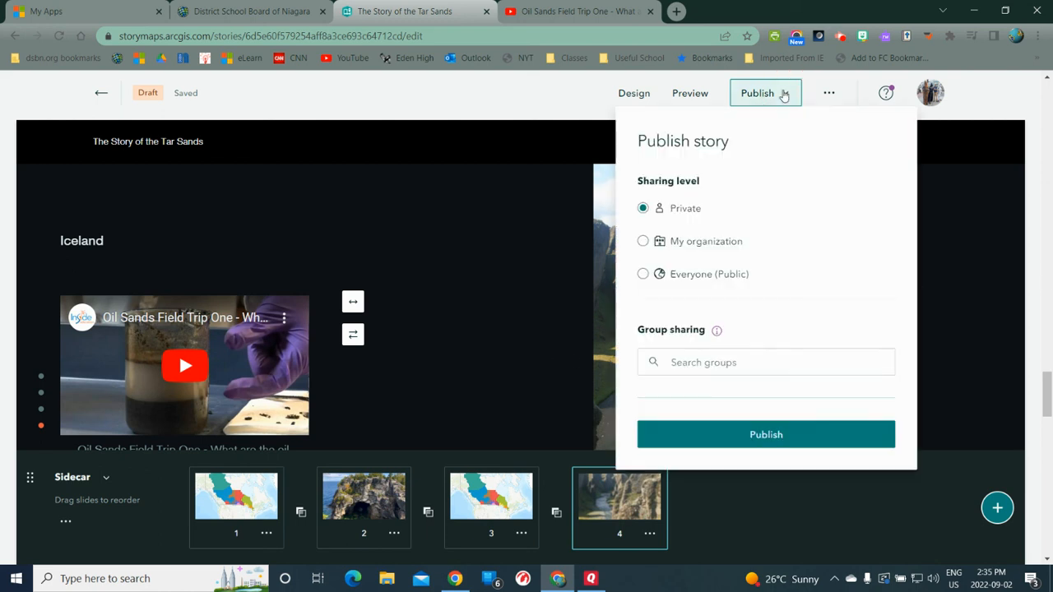
left_click(695, 249)
left_click(696, 360)
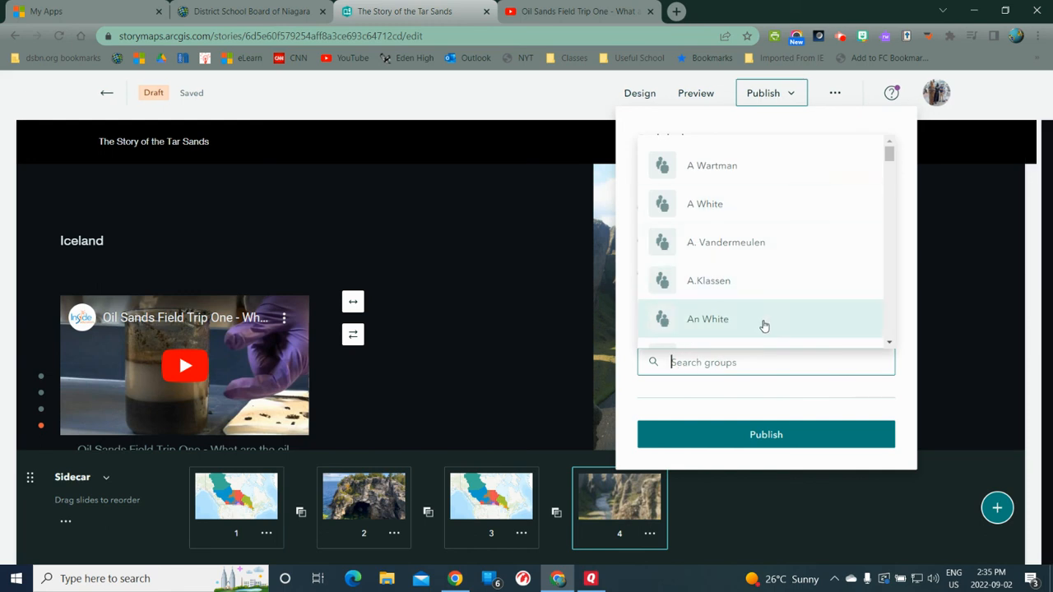
left_click(818, 398)
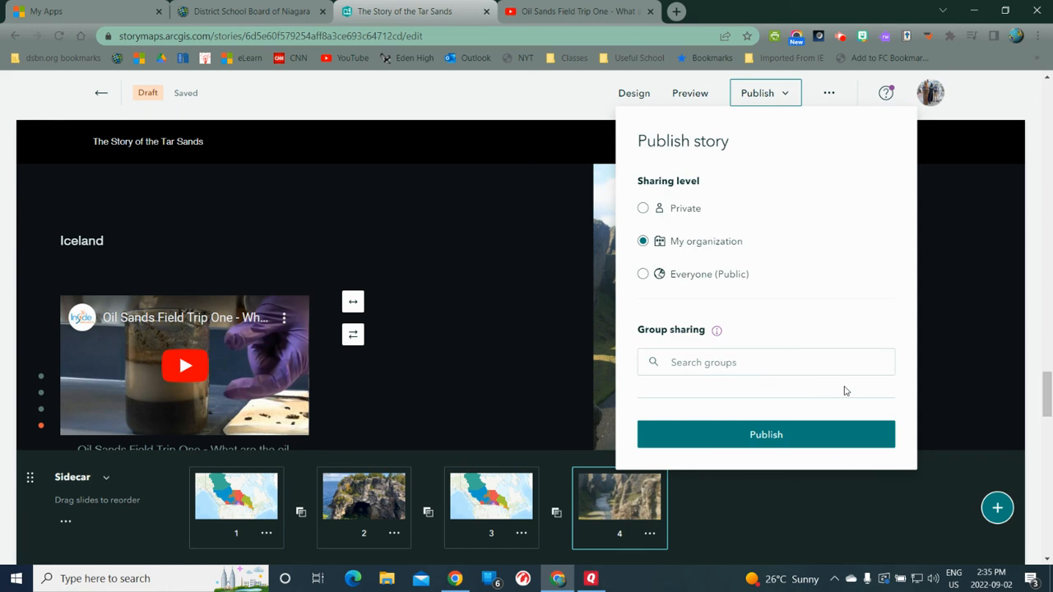
scroll(779, 362, "down", 2)
scroll(779, 362, "up", 2)
left_click(778, 361)
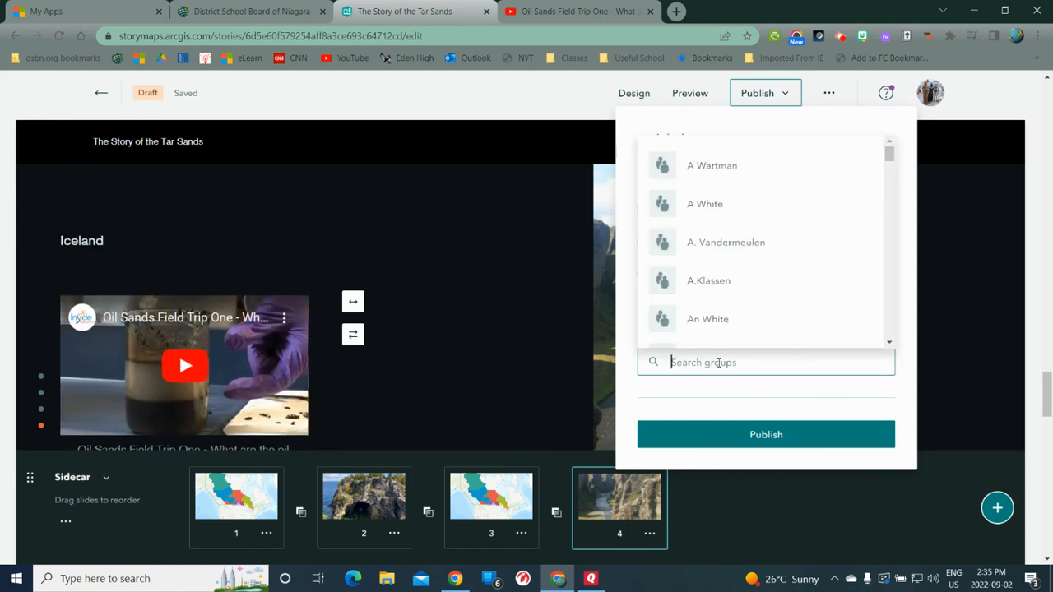
left_click(711, 204)
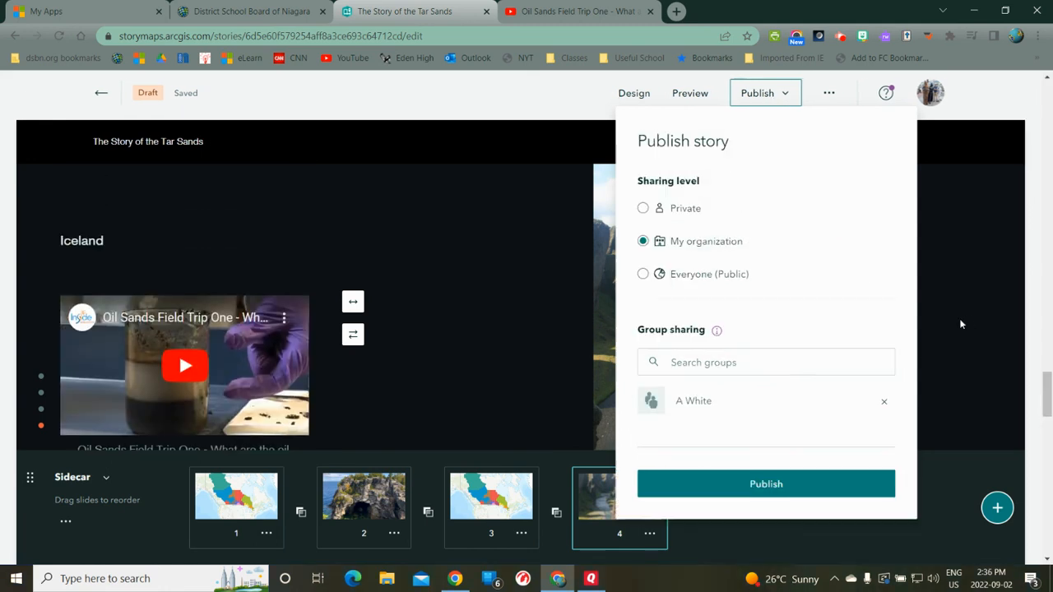
left_click(883, 401)
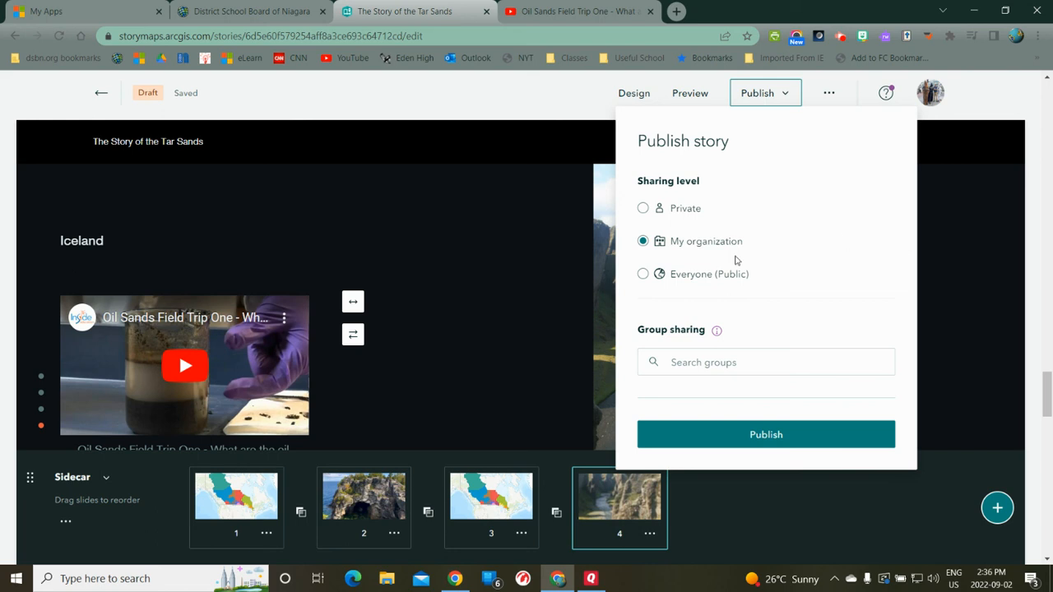
Publish the story and copy the published story's web address
left_click(785, 437)
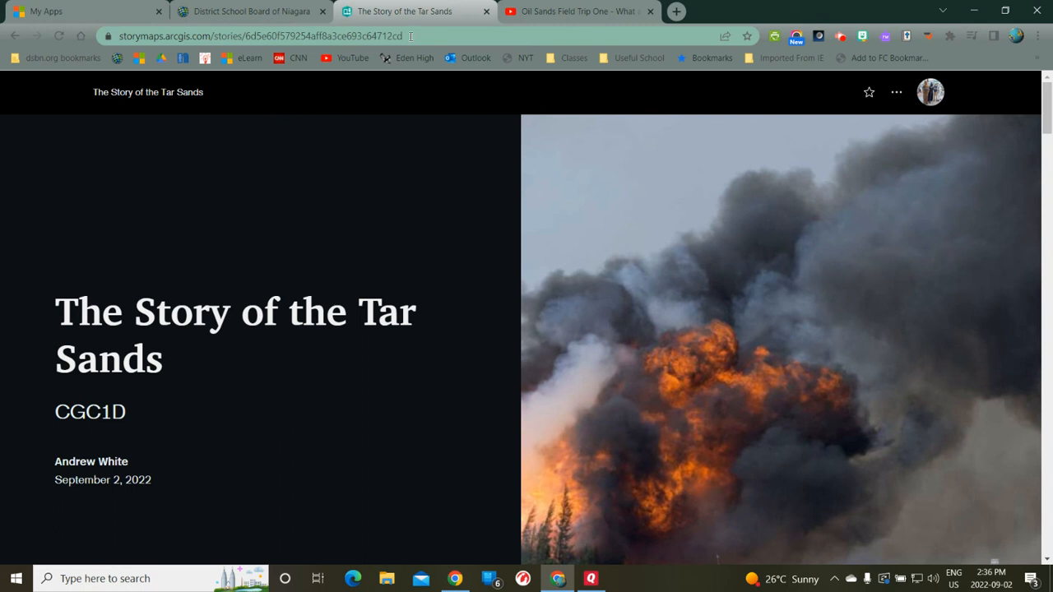
left_click(297, 35)
right_click(292, 38)
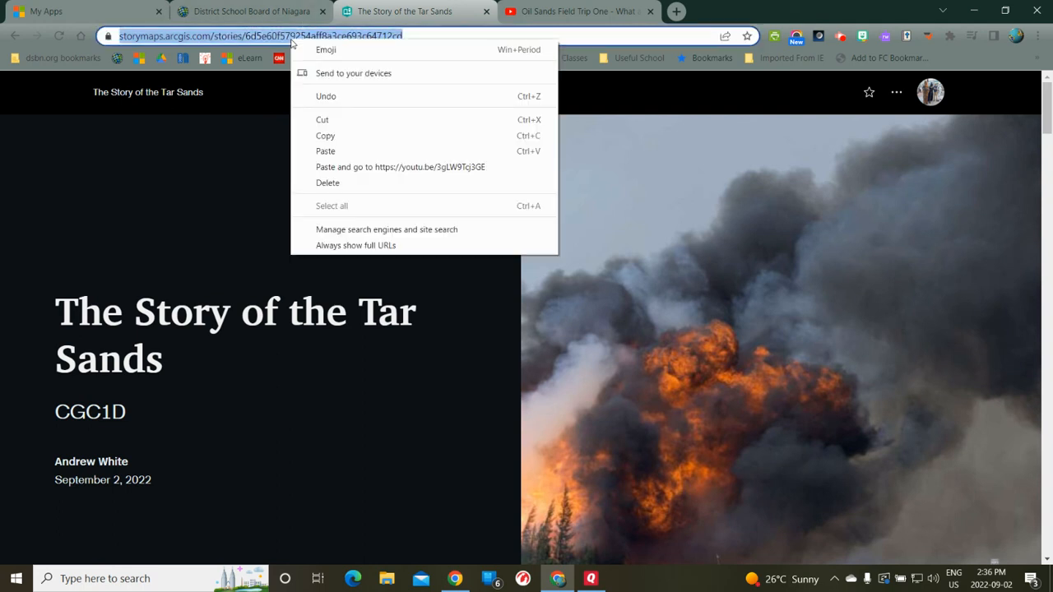
left_click(364, 138)
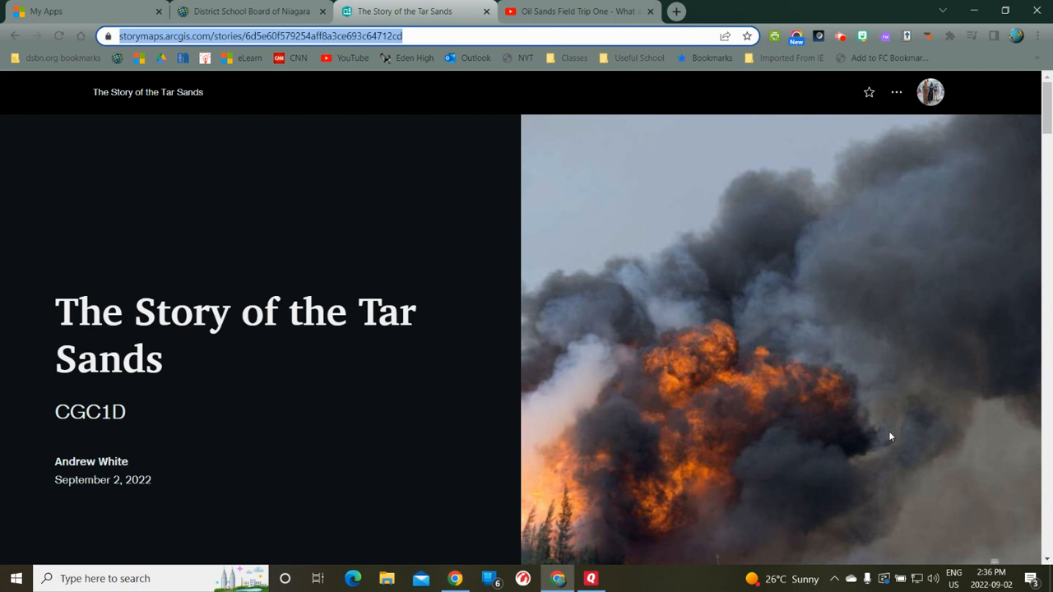
Examine the published story's further options and review its content from the cover down to the final video
left_click(895, 92)
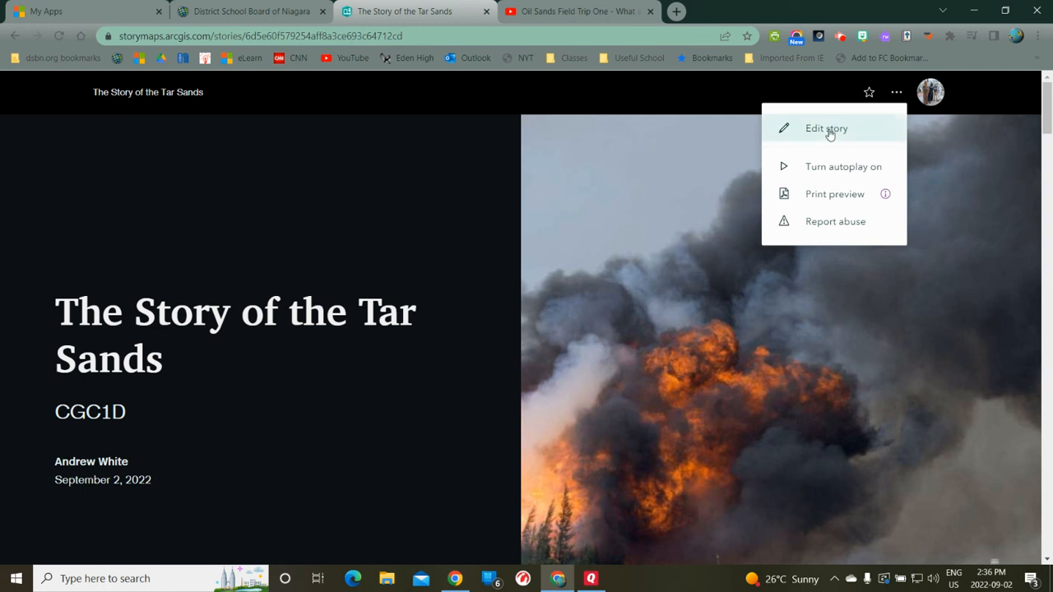
left_click(995, 239)
scroll(772, 292, "down", 8)
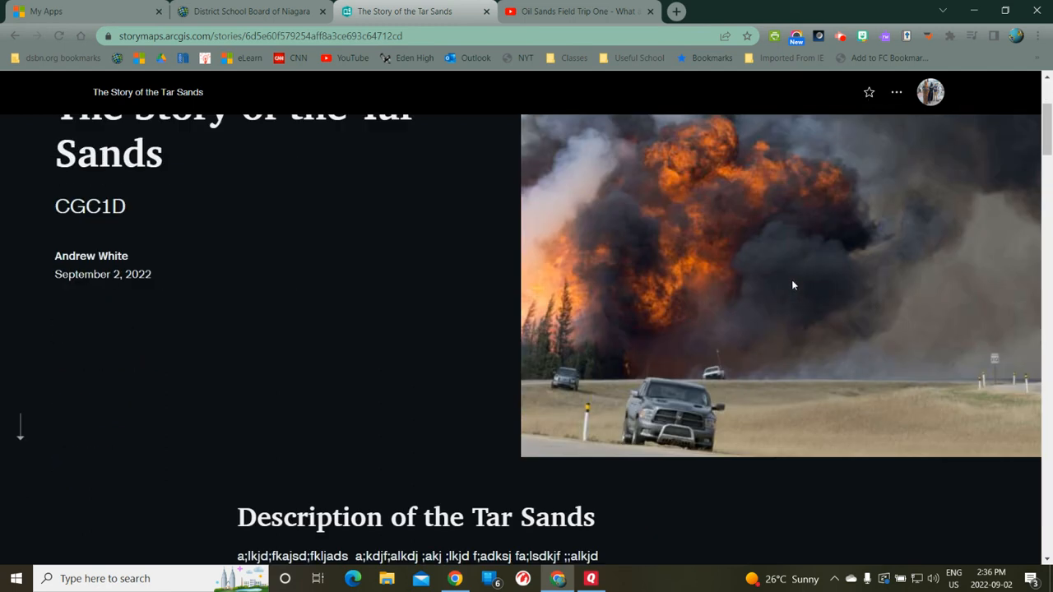
scroll(793, 280, "down", 6)
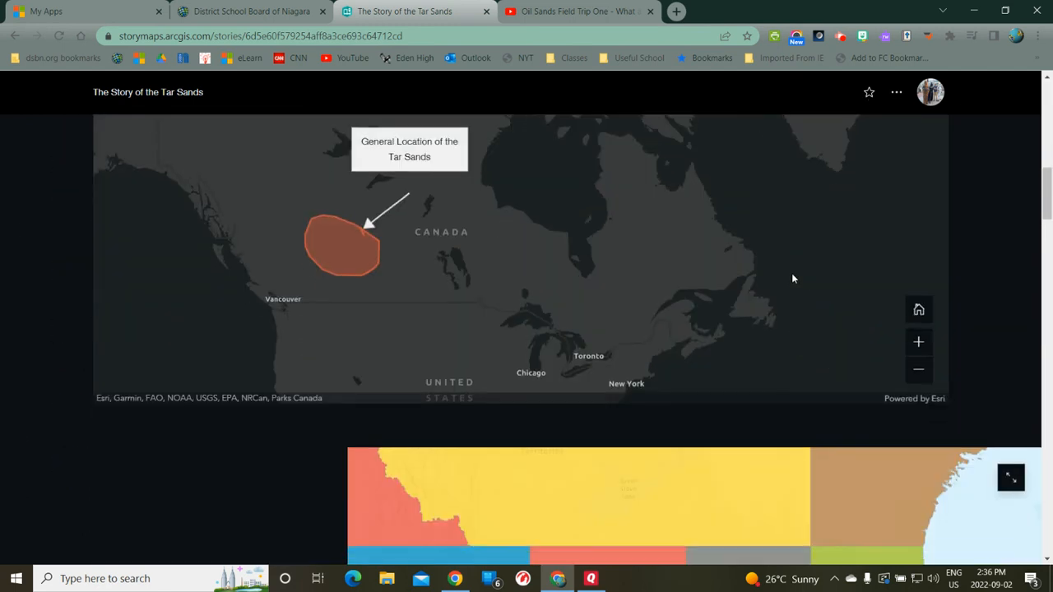
scroll(791, 278, "down", 6)
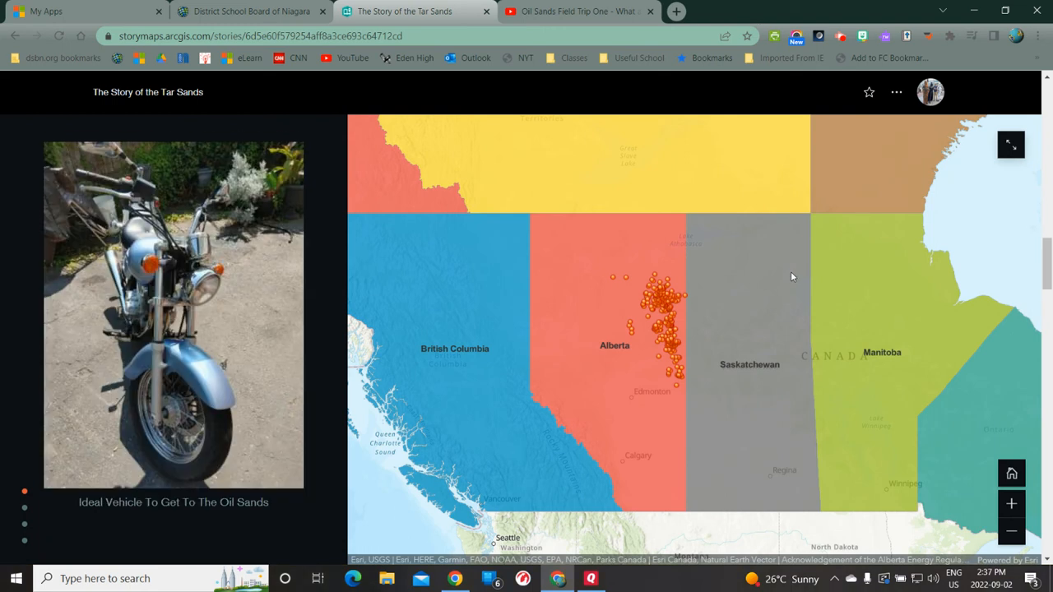
scroll(793, 270, "down", 6)
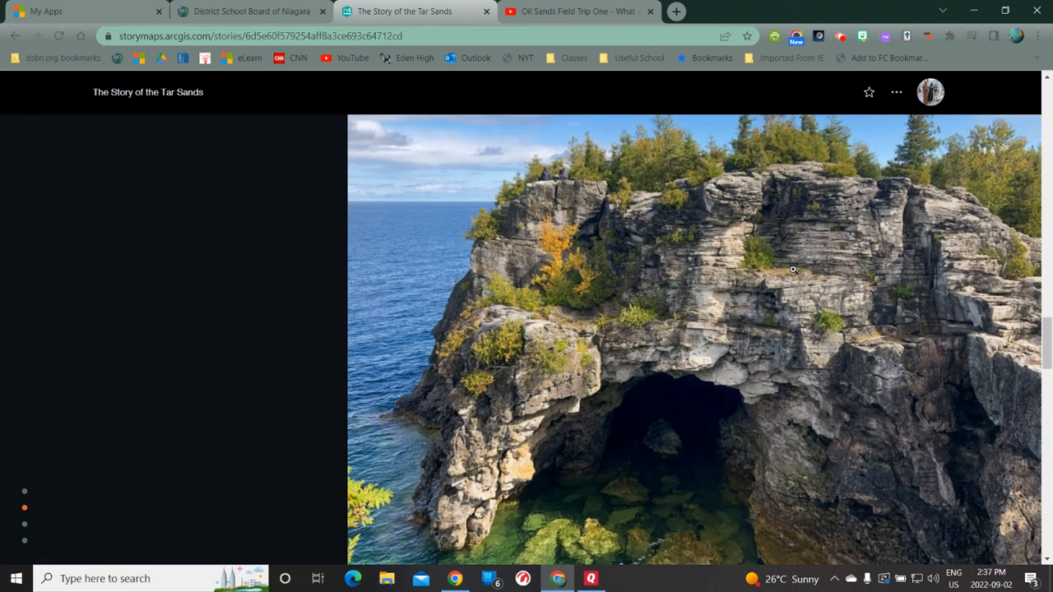
scroll(793, 272, "down", 6)
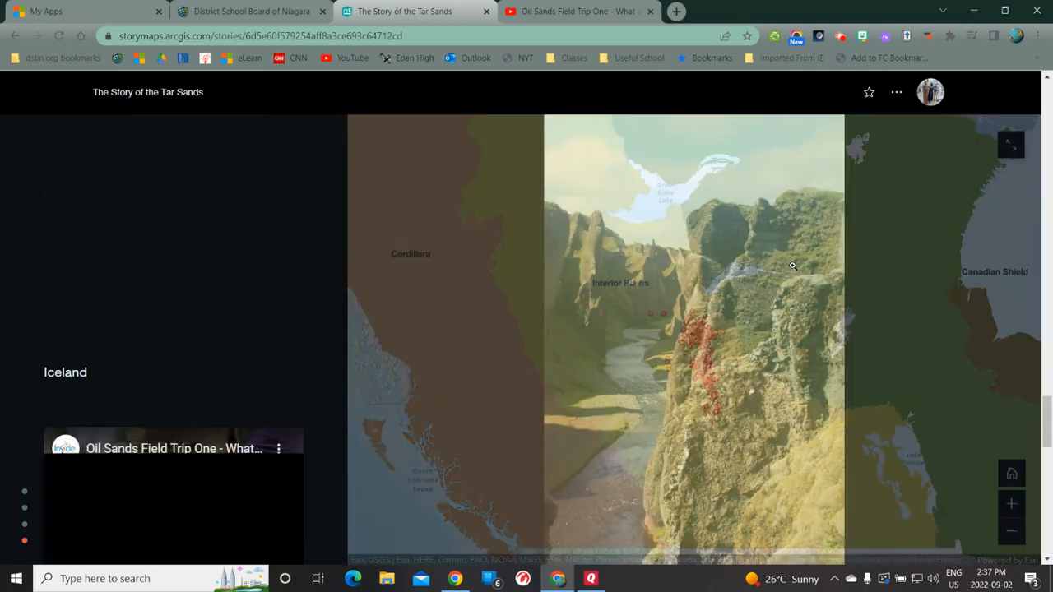
scroll(791, 262, "down", 5)
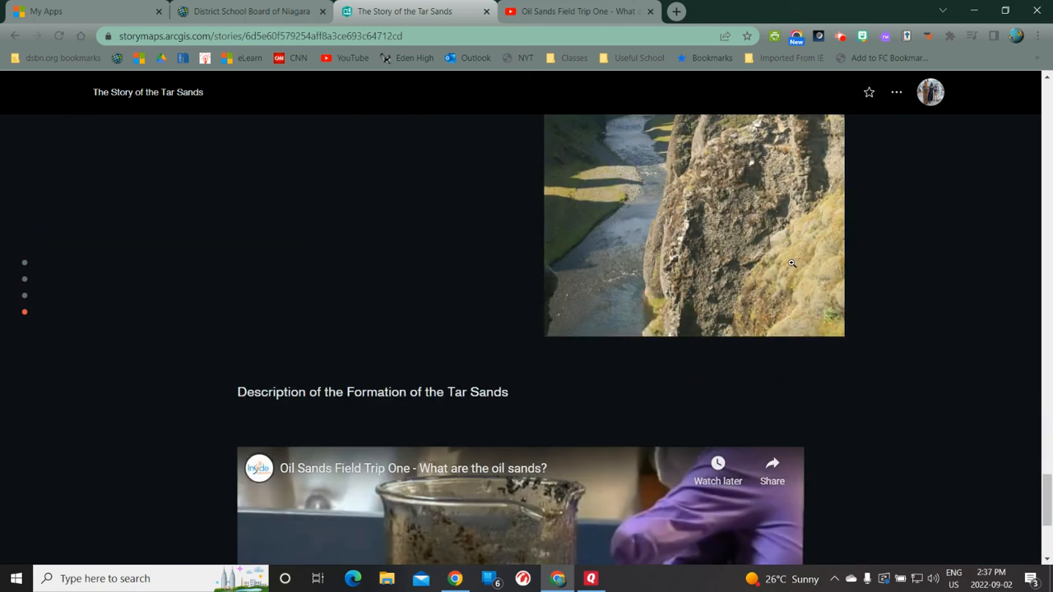